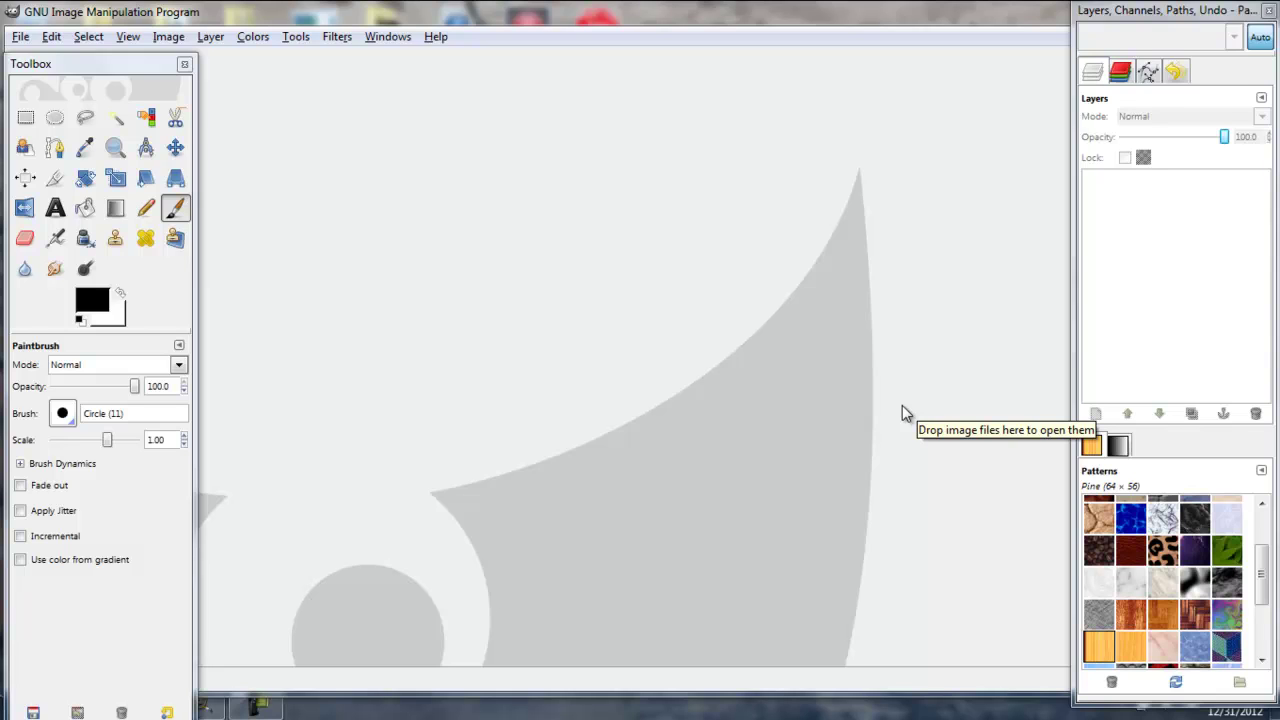
Open YouTube's uploaded-videos manager in a new browser tab.
mouse_move(82, 715)
left_click(82, 703)
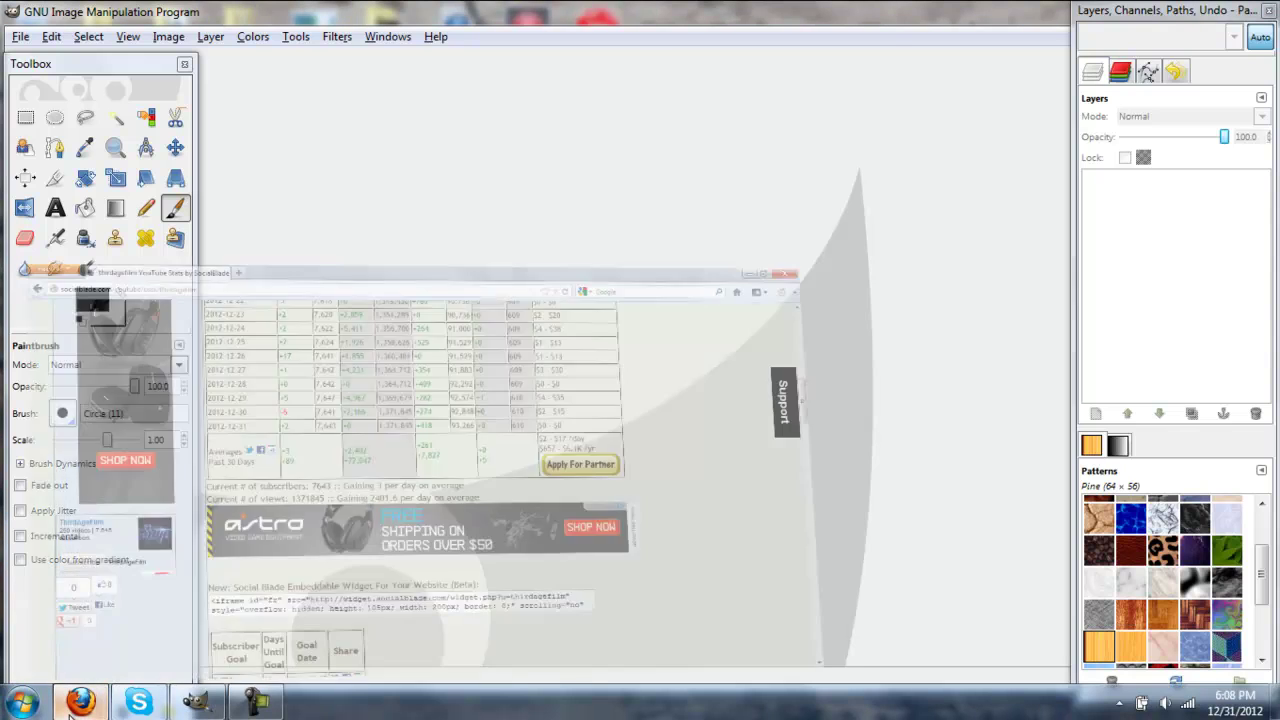
left_click(340, 11)
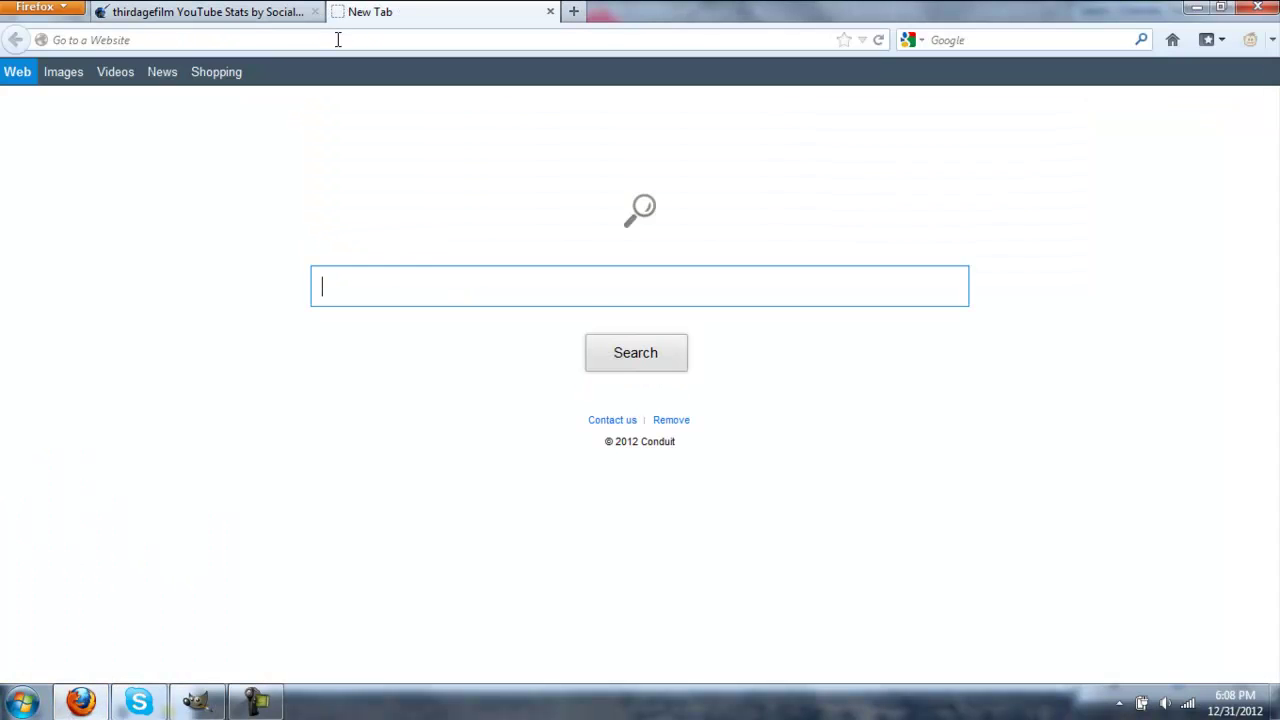
left_click(338, 40)
type("y")
key("Return")
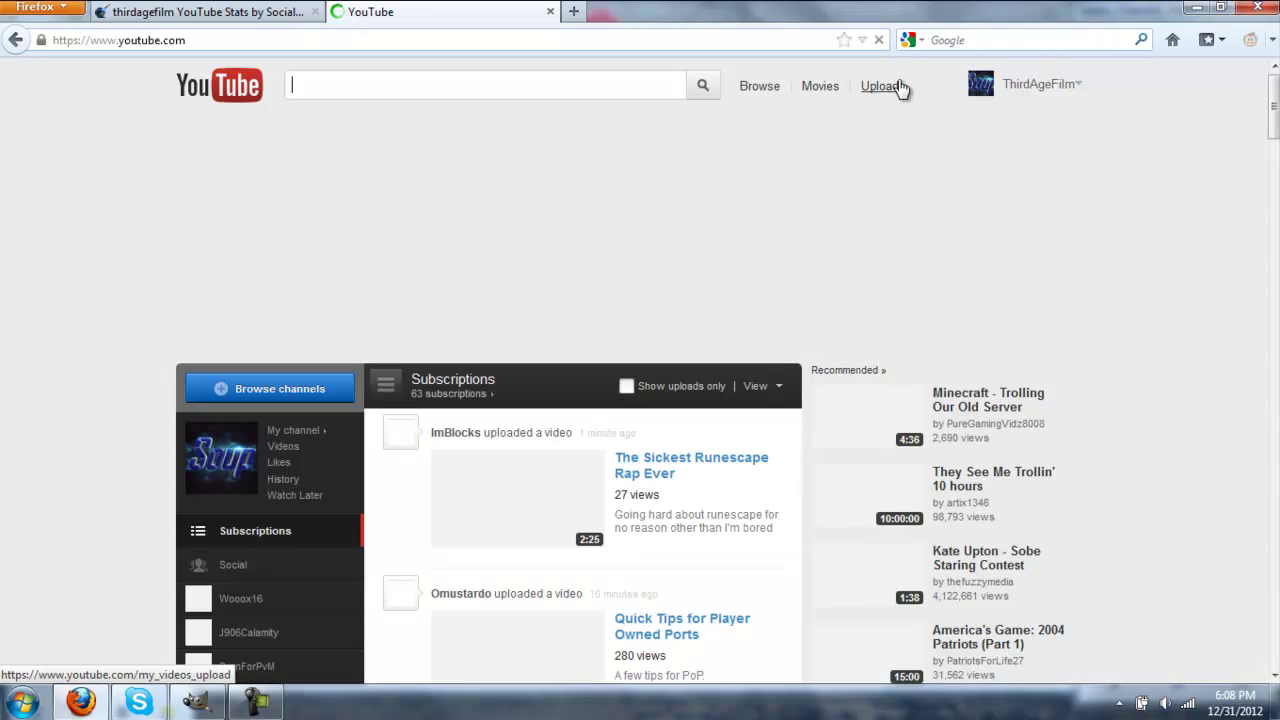
left_click(994, 88)
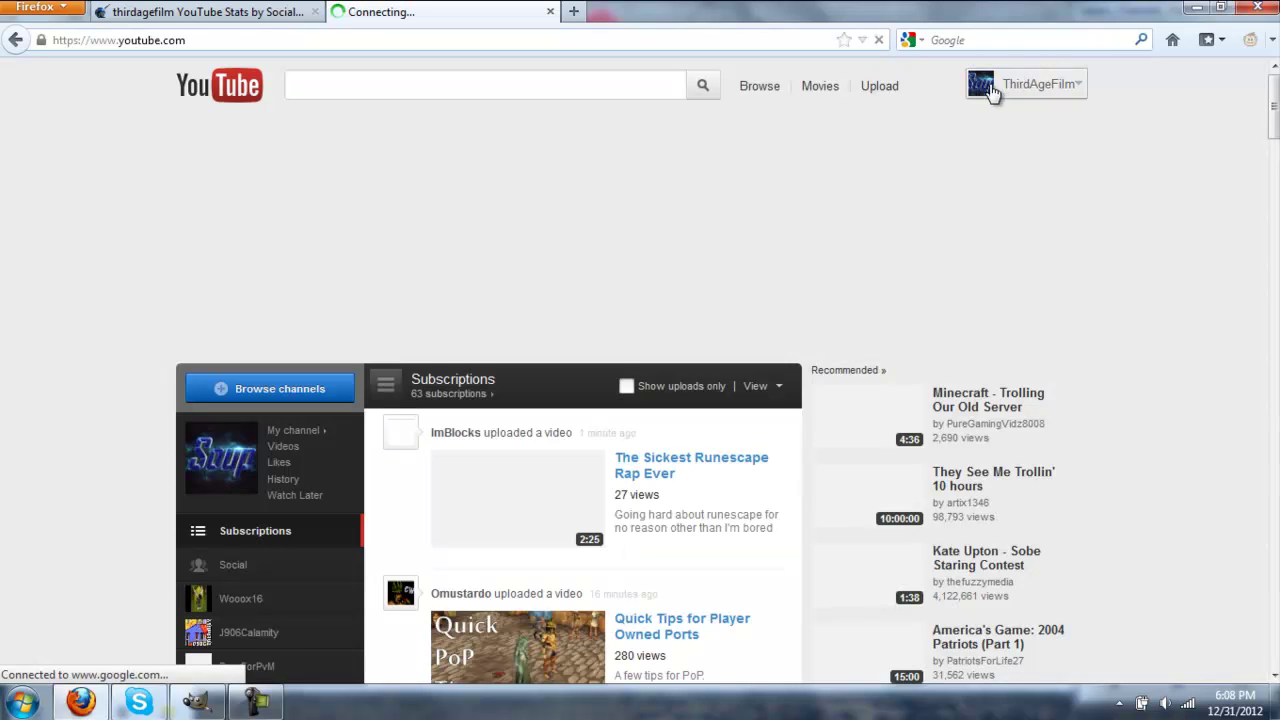
left_click(970, 151)
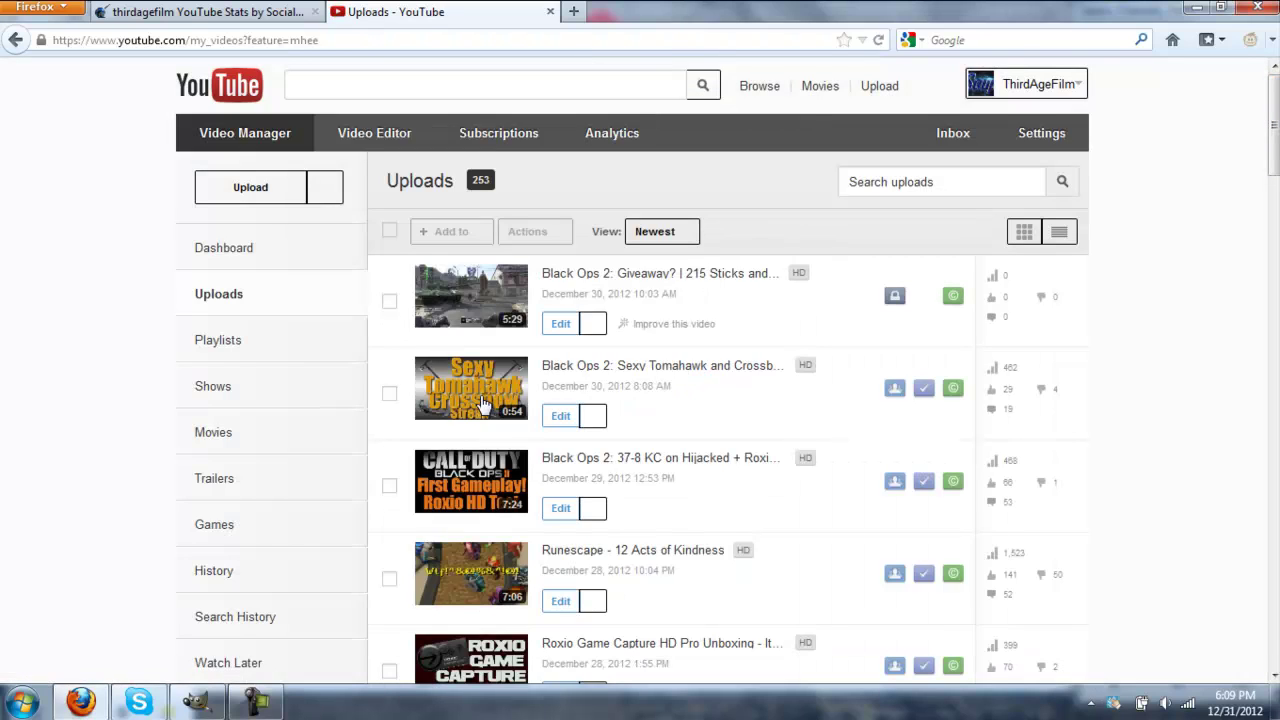
Scroll down through the uploaded videos list, then close the uploads tab.
scroll(1256, 140, "down", 4)
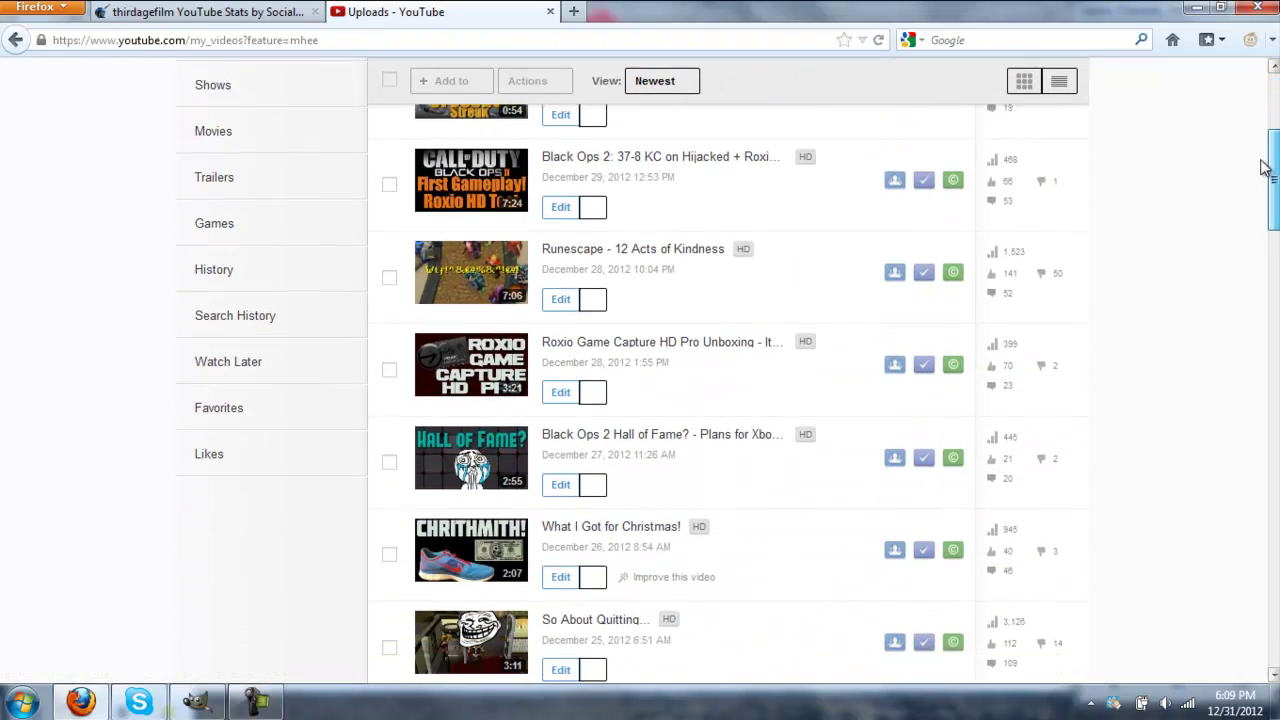
scroll(1257, 175, "down", 2)
scroll(1256, 180, "down", 1)
scroll(1251, 190, "down", 3)
scroll(1246, 217, "down", 3)
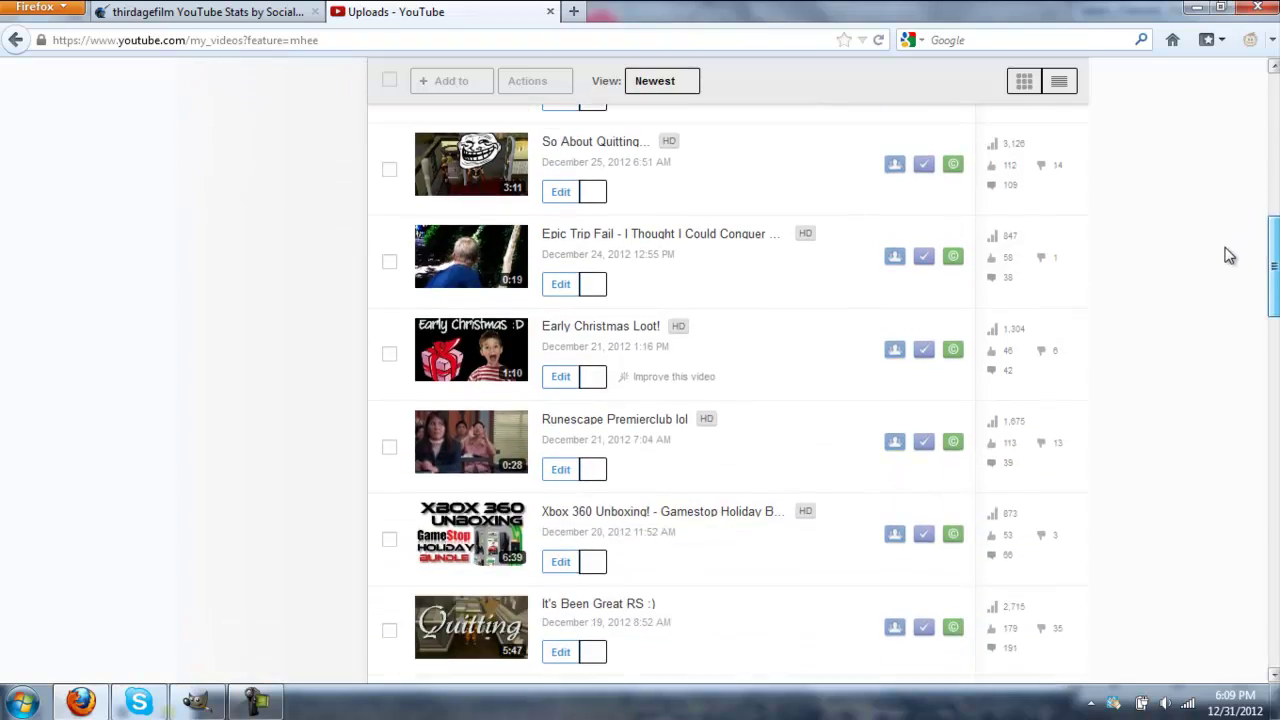
scroll(1229, 257, "down", 2)
scroll(1210, 305, "down", 5)
scroll(1186, 362, "down", 4)
scroll(1171, 393, "down", 3)
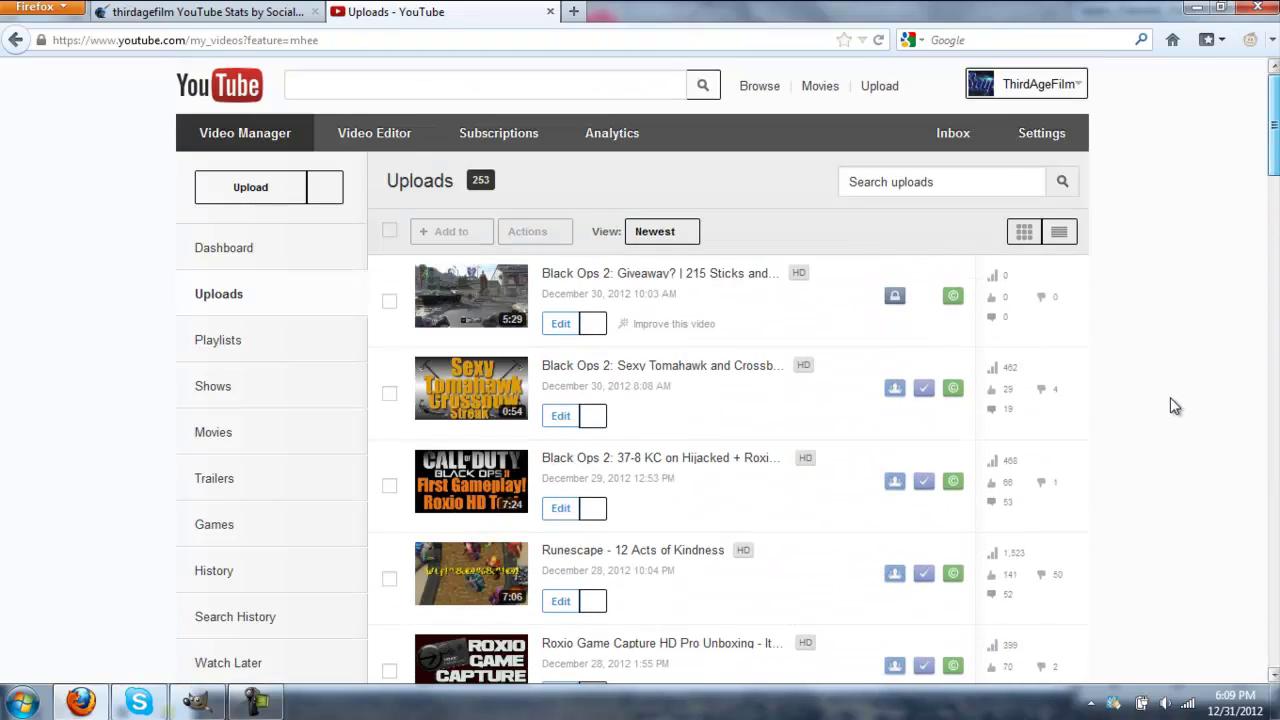
scroll(1187, 413, "down", 2)
scroll(1178, 440, "down", 2)
scroll(1190, 472, "down", 2)
scroll(1207, 505, "down", 5)
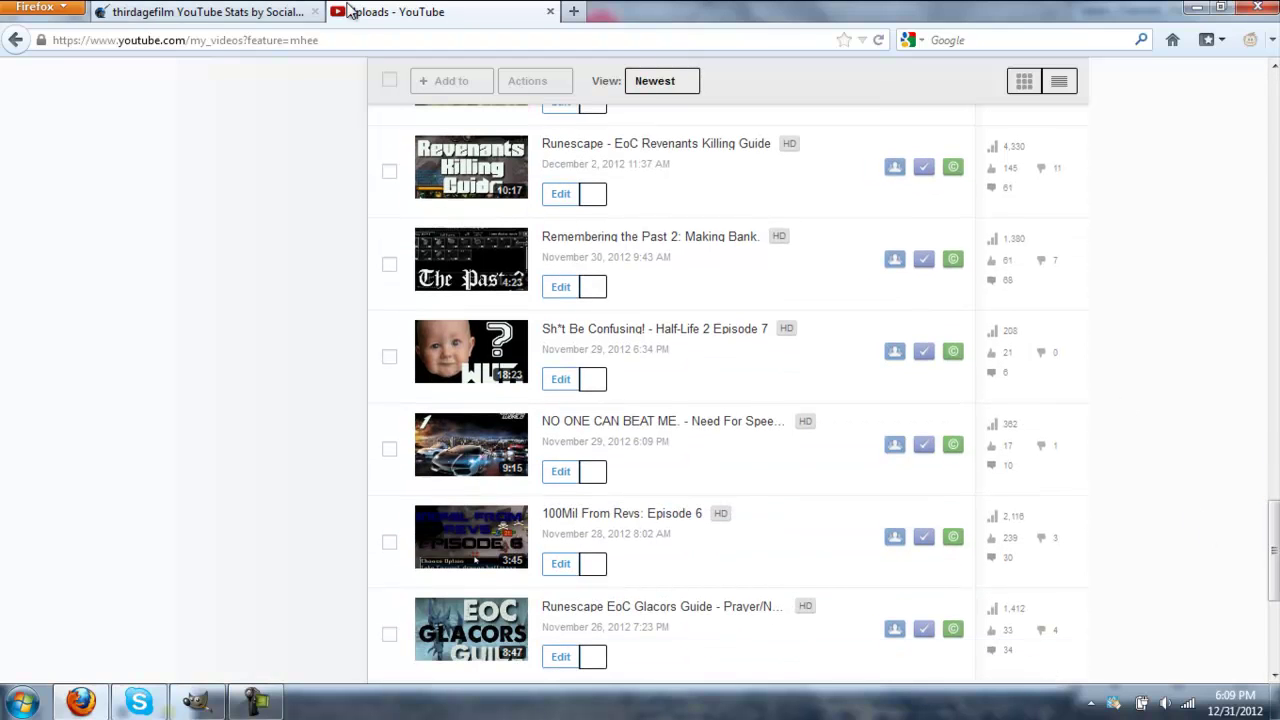
left_click(549, 12)
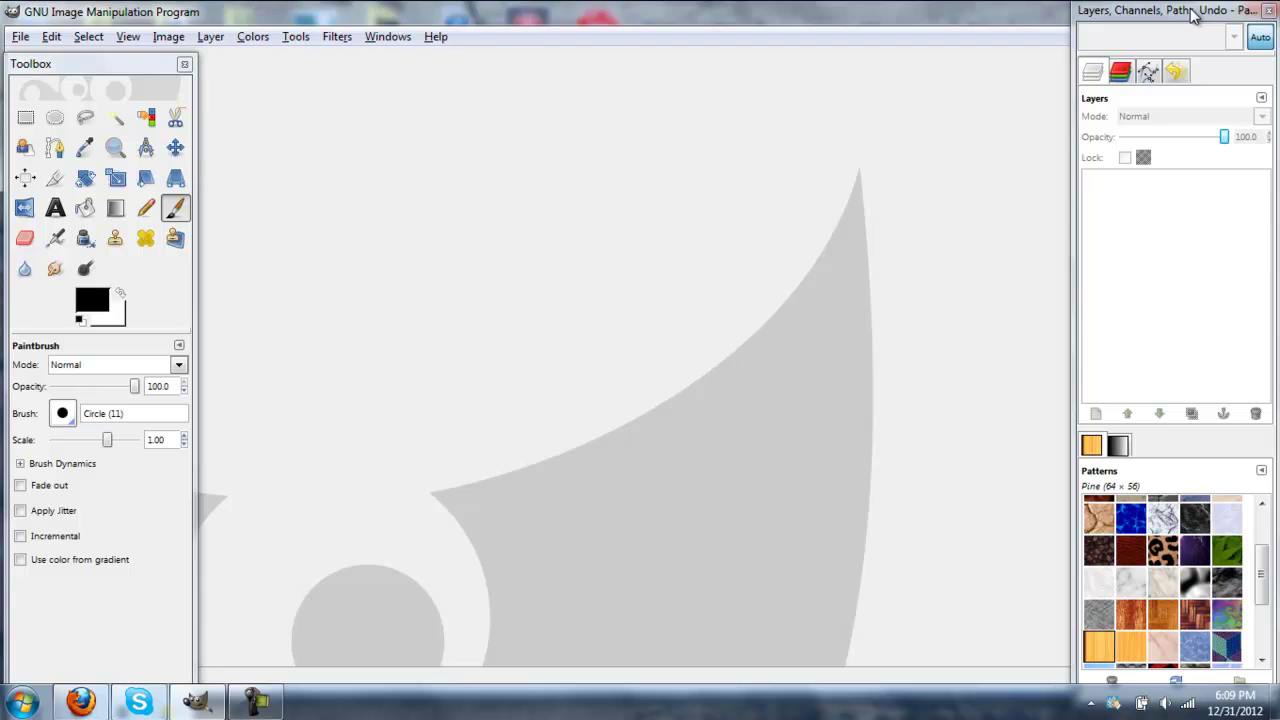
Search Google for gimp, visit GIMP's downloads page, then return to GIMP.
left_click(95, 702)
left_click(349, 12)
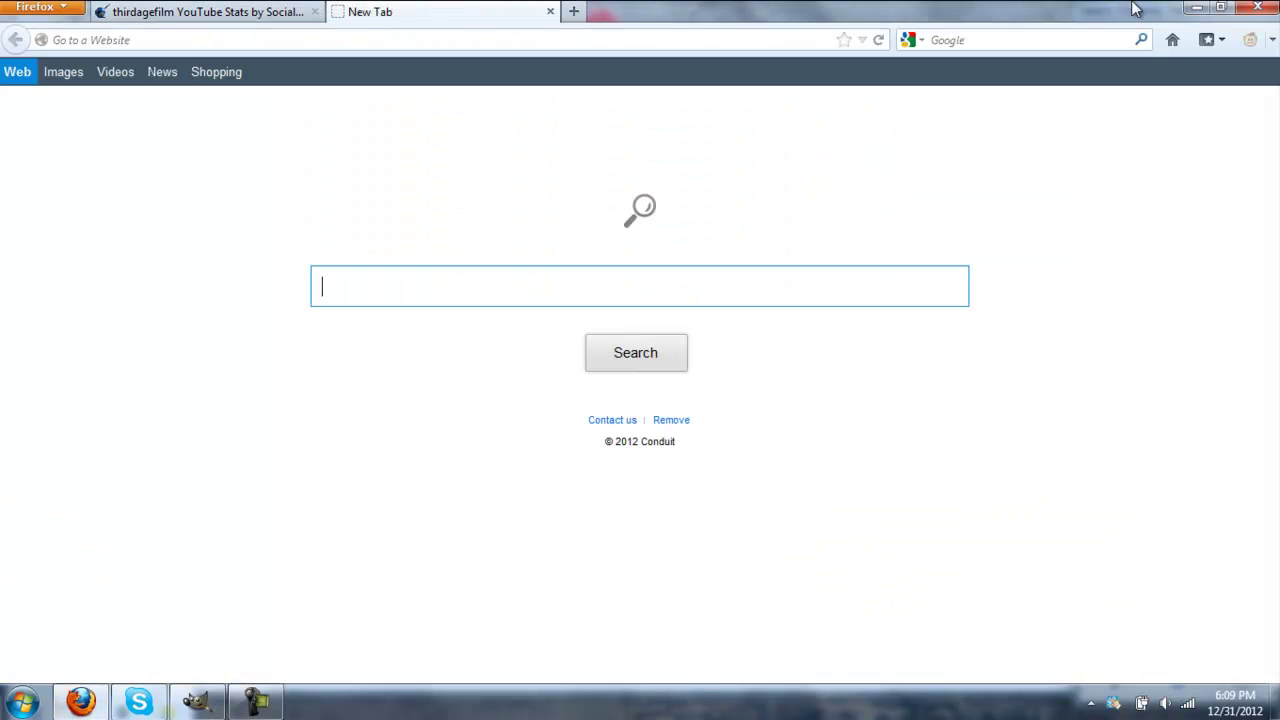
type("gimp")
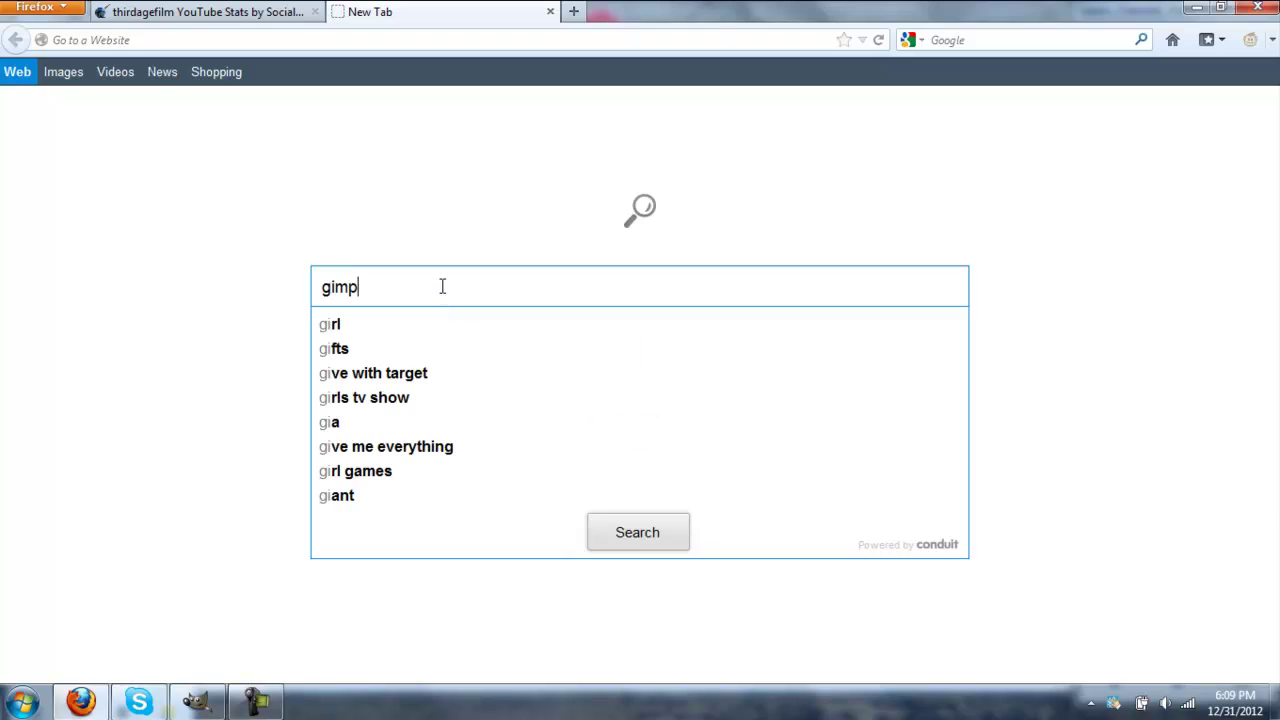
key("Return")
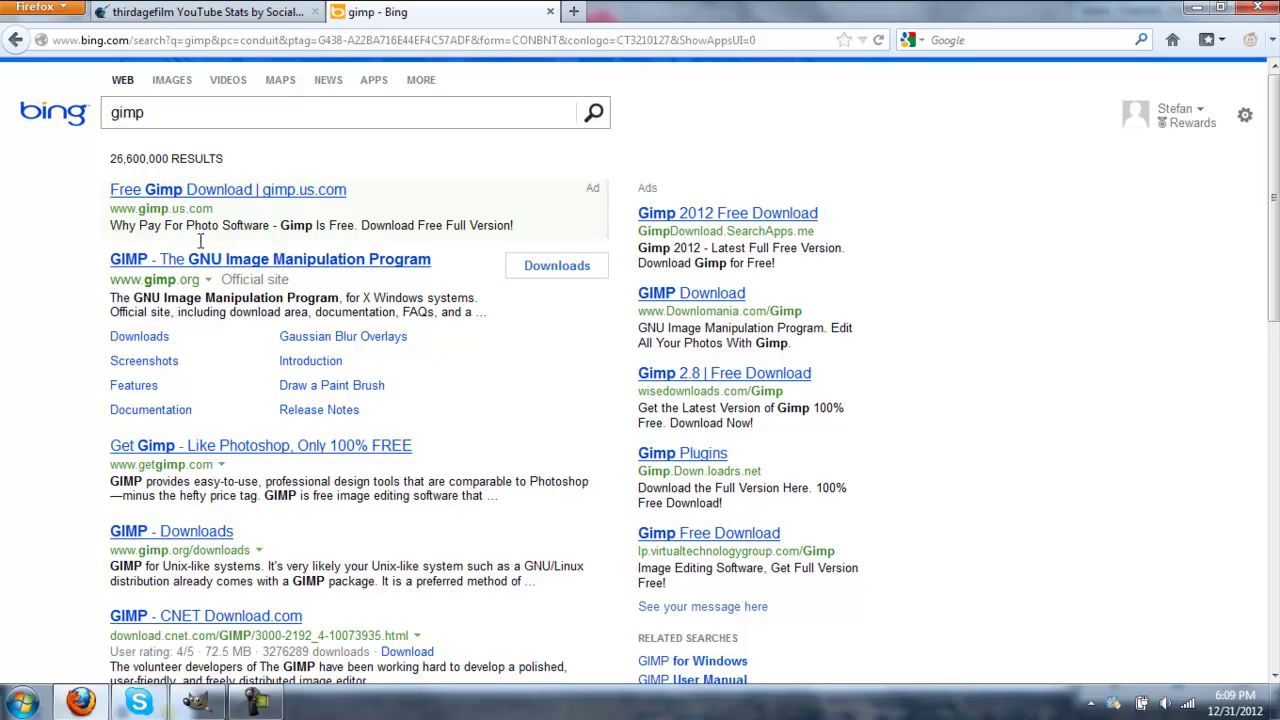
left_click(264, 40)
type("google.com")
key("Return")
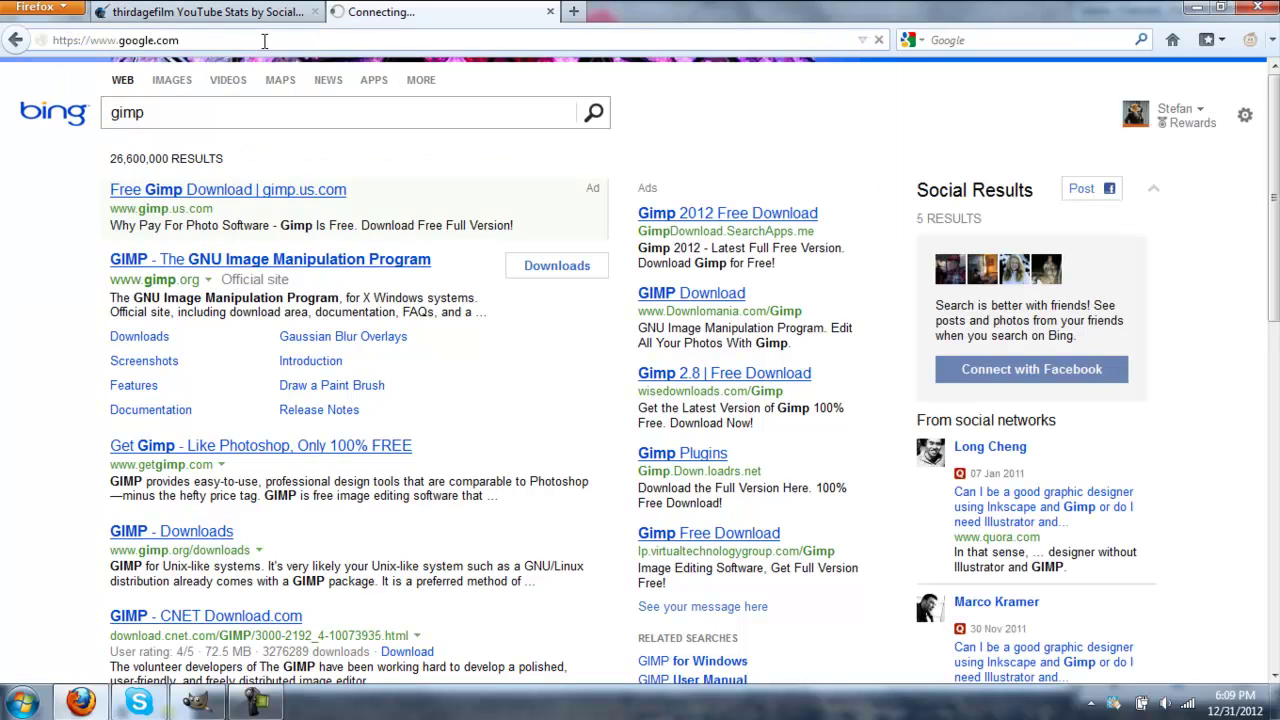
type("gimp.org")
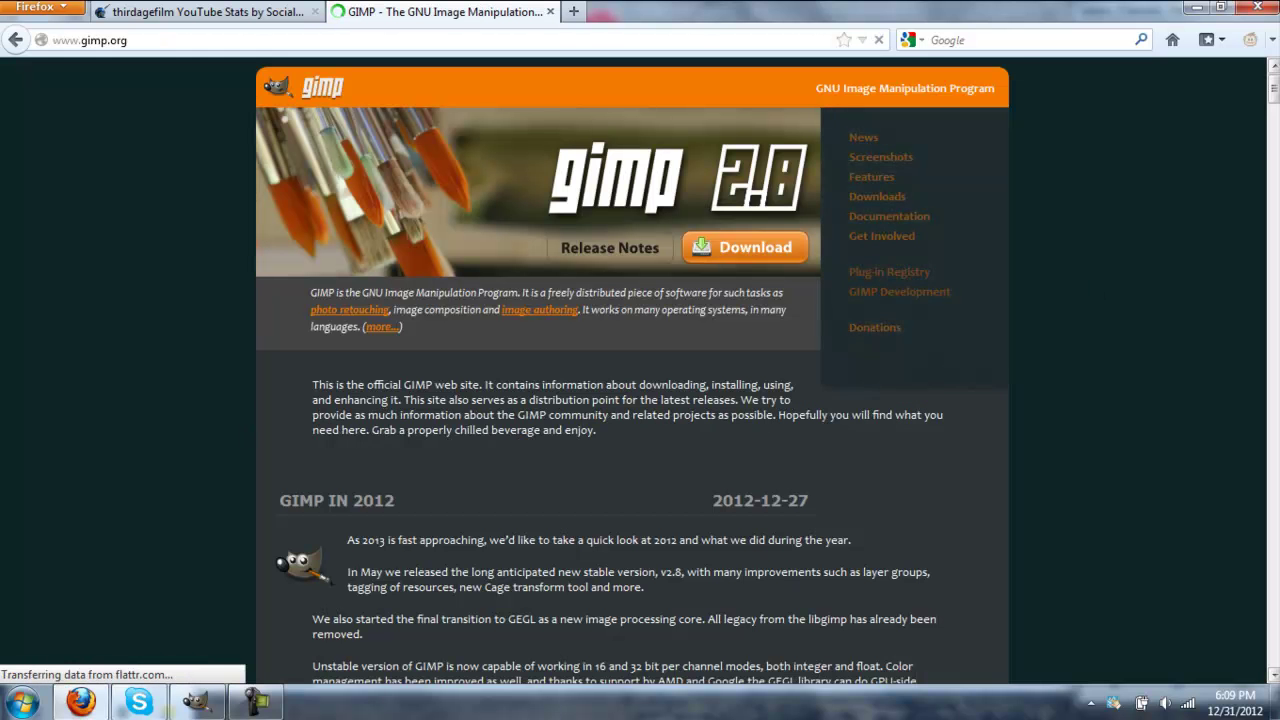
left_click(745, 247)
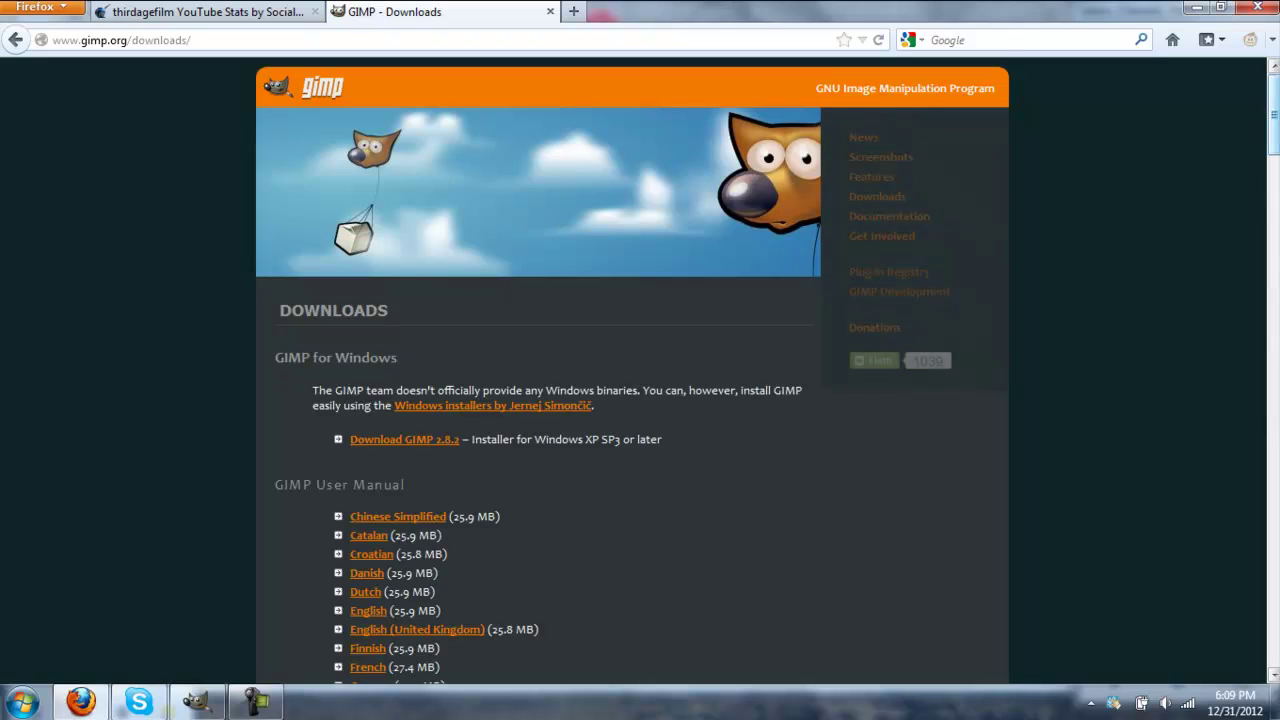
mouse_move(1272, 117)
left_mouse_down()
mouse_move(1262, 217)
mouse_move(1260, 110)
left_mouse_up()
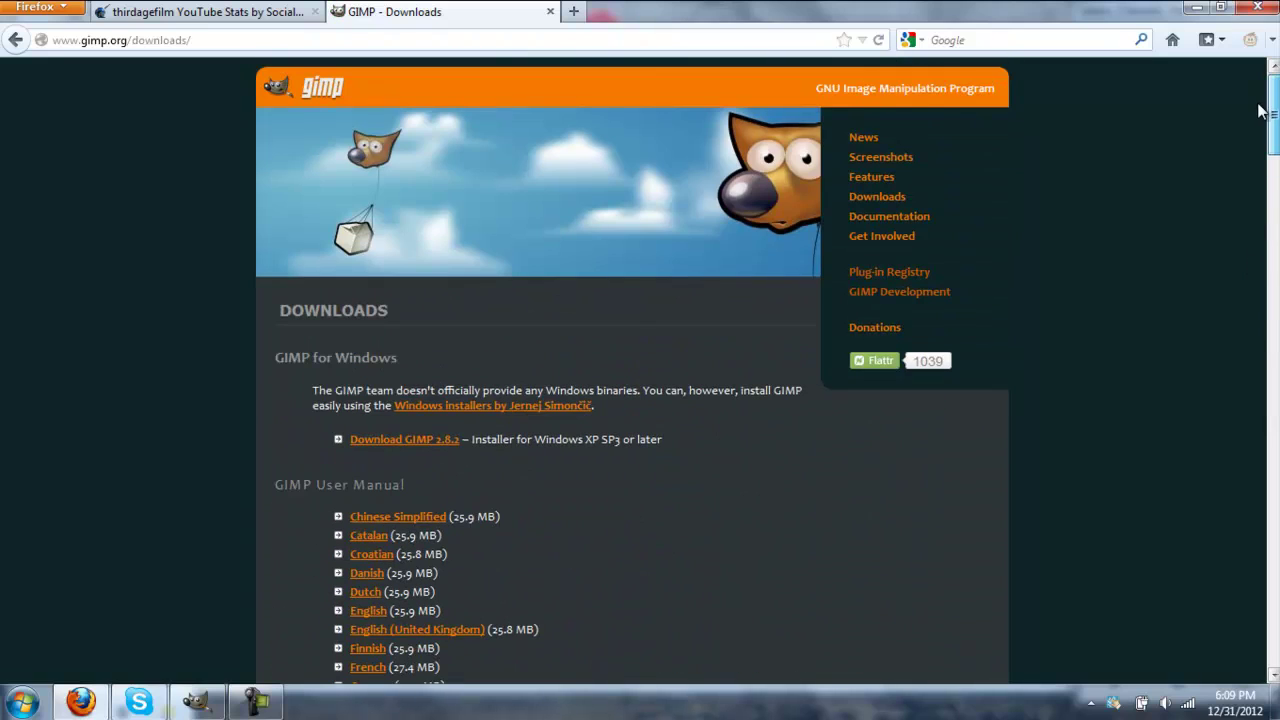
left_click(550, 13)
left_click(1196, 7)
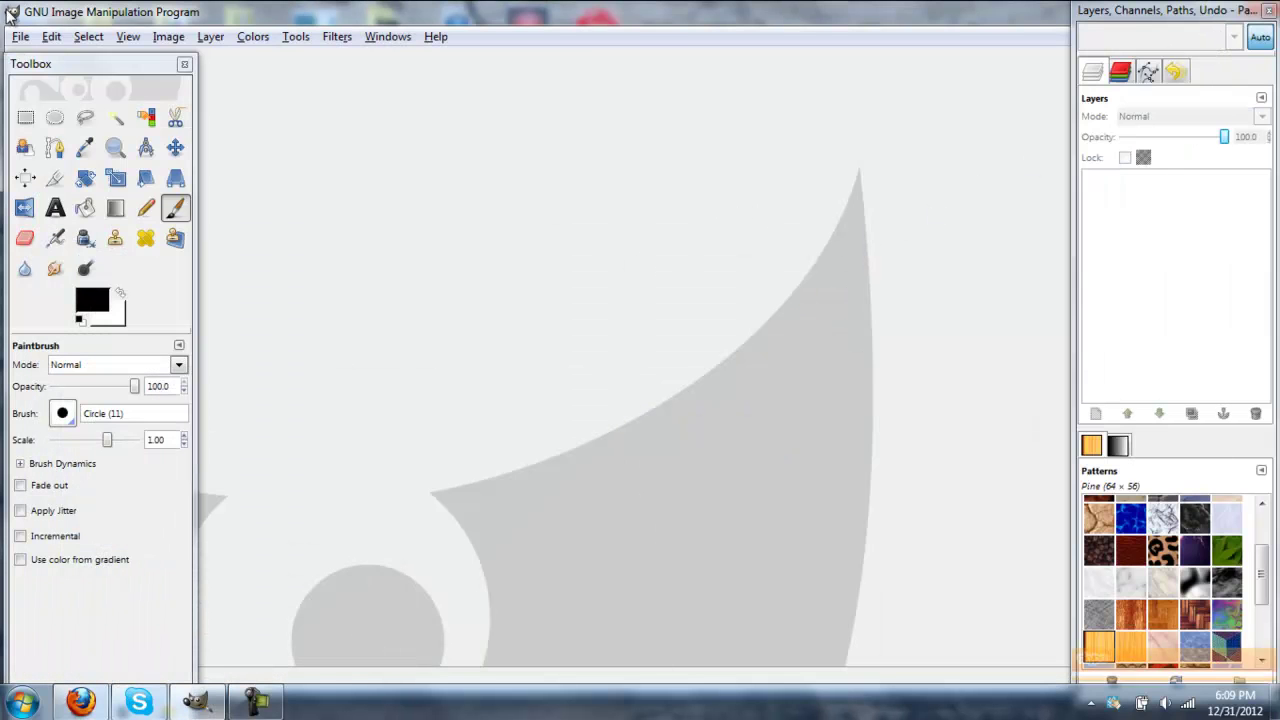
Create a new blank 640×360 image and select the Blend tool.
left_click(20, 36)
left_click(16, 58)
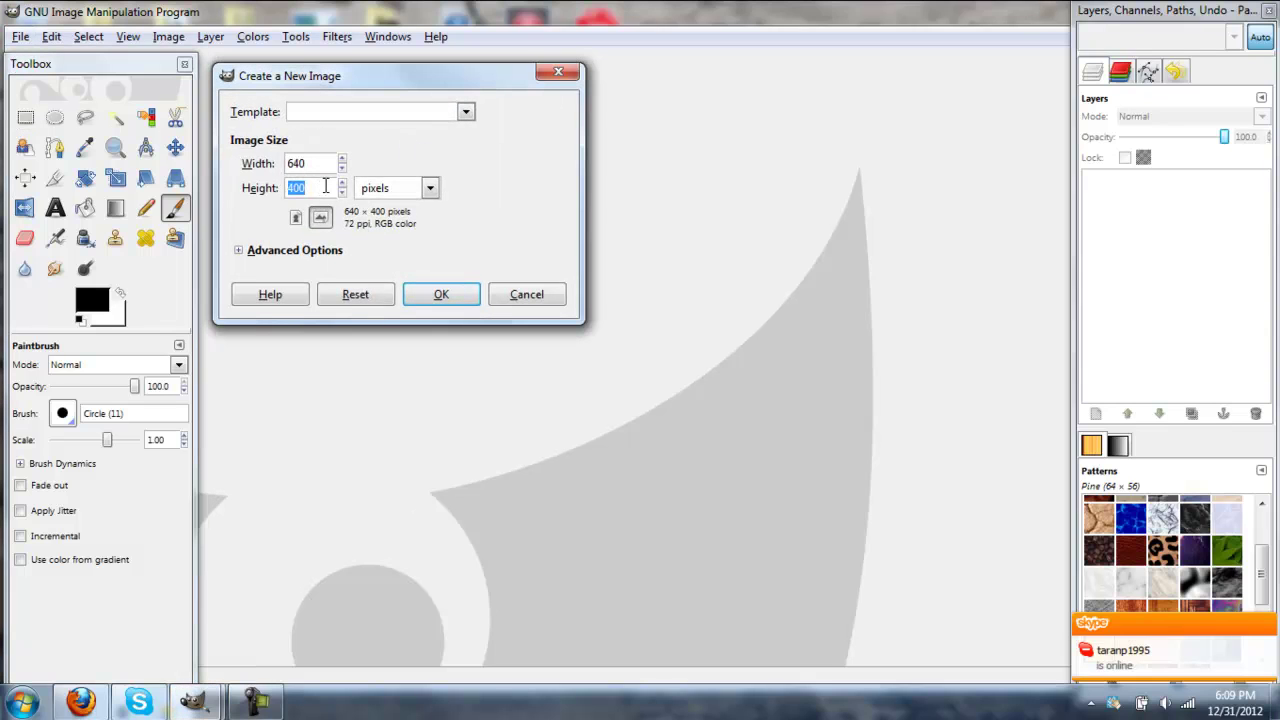
key("Return")
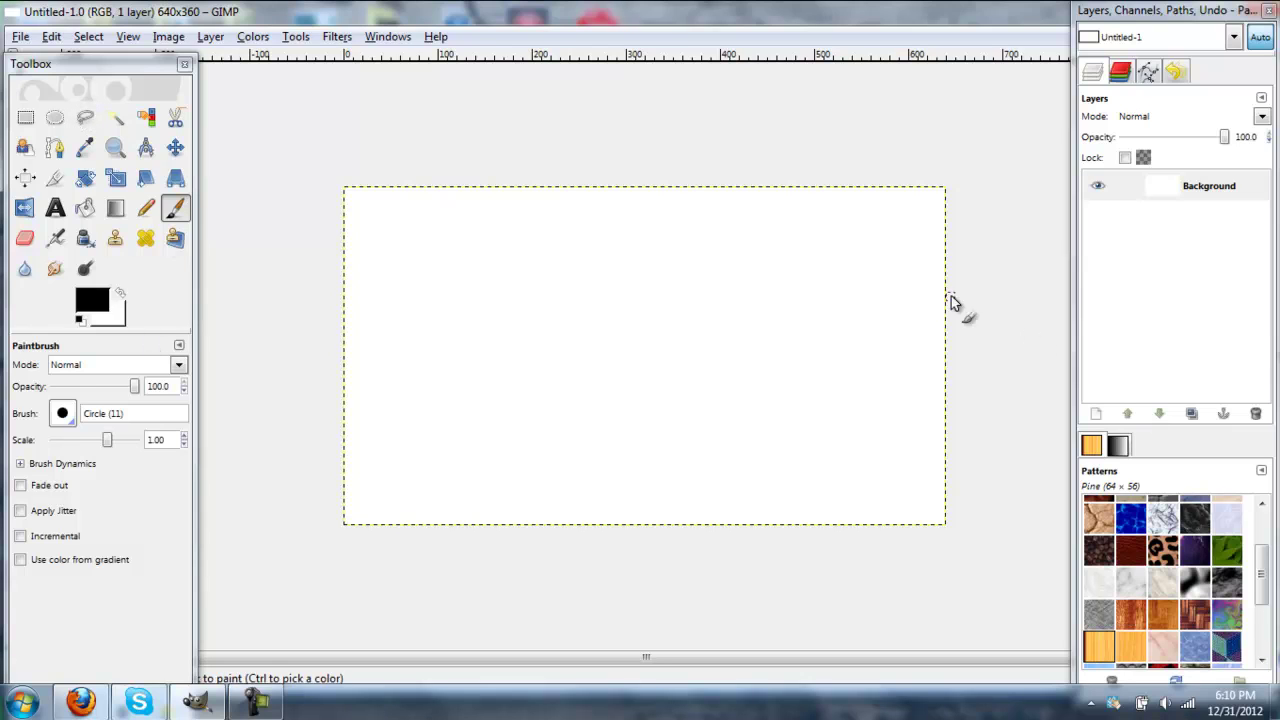
left_click(115, 208)
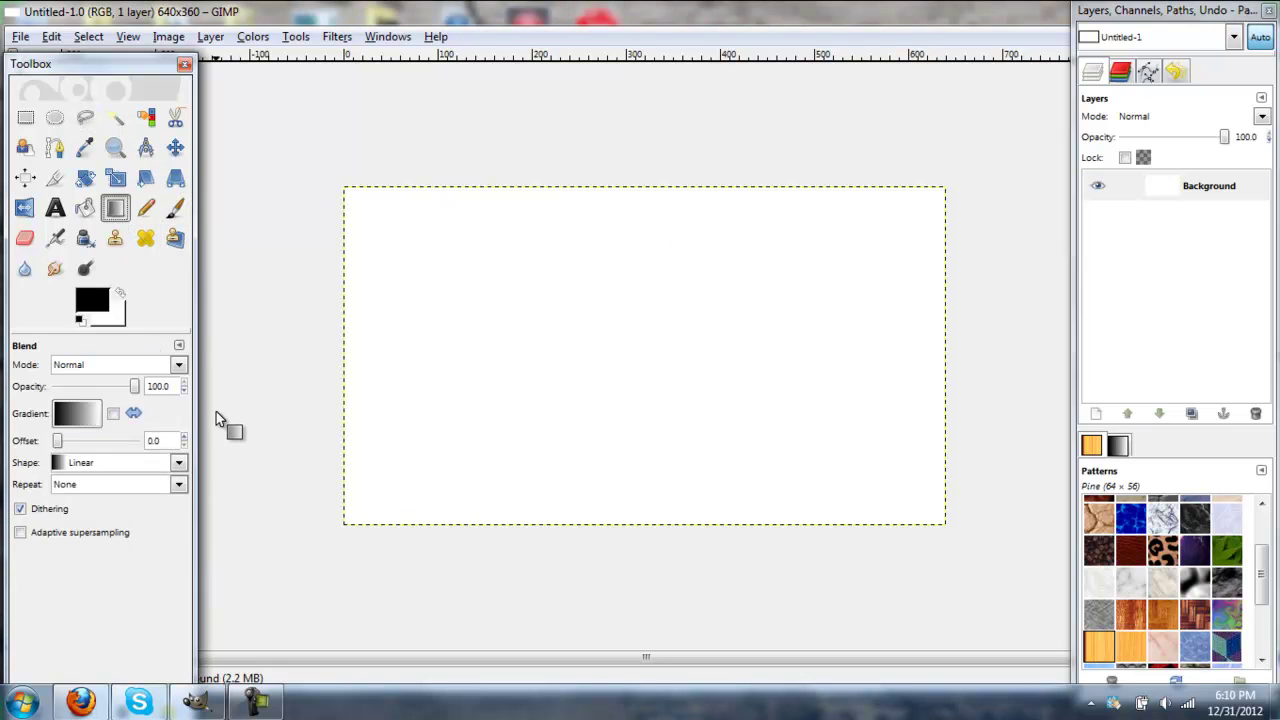
Save a copy named example.png into Pictures, accepting the PNG export settings.
left_click(22, 36)
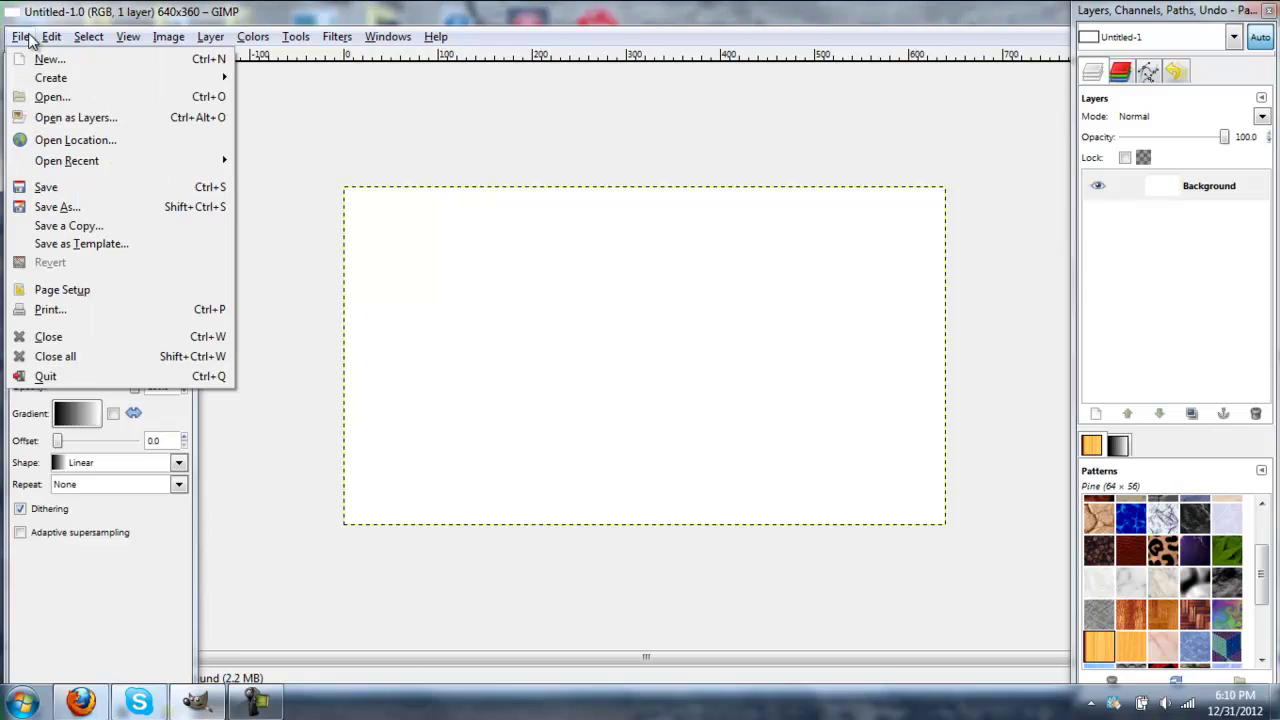
left_click(55, 222)
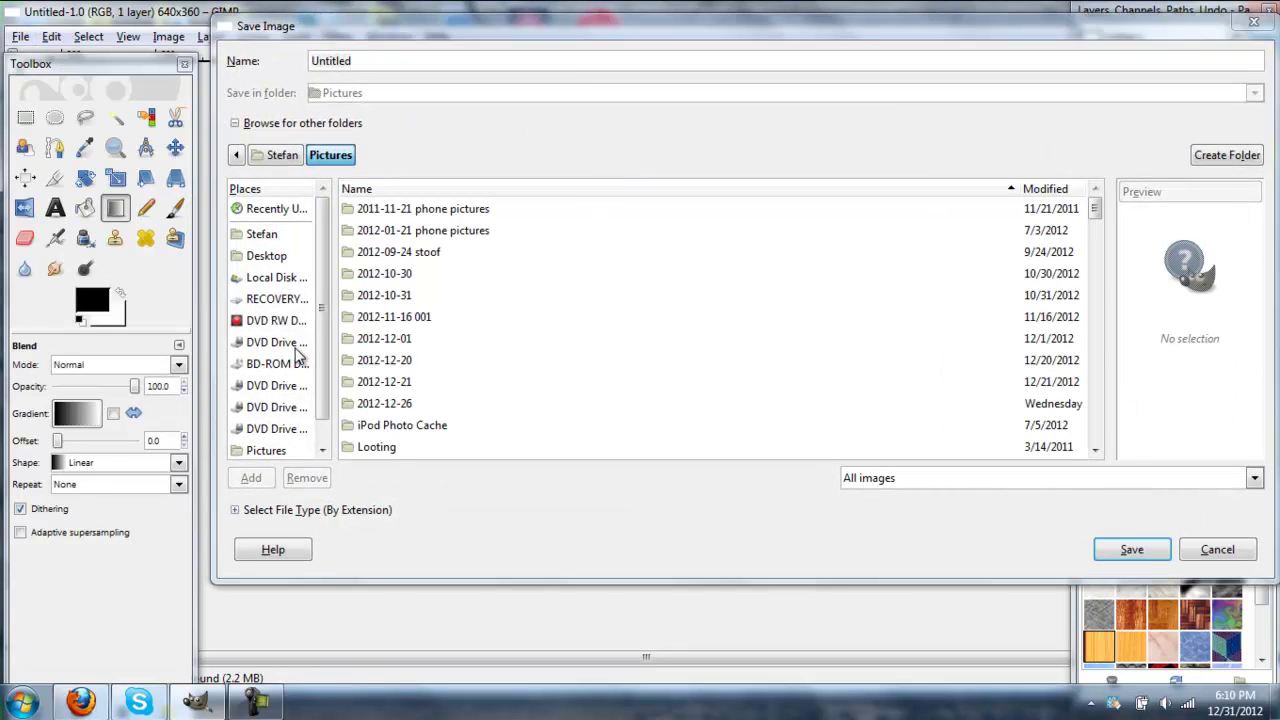
left_click(287, 445)
double_click(362, 60)
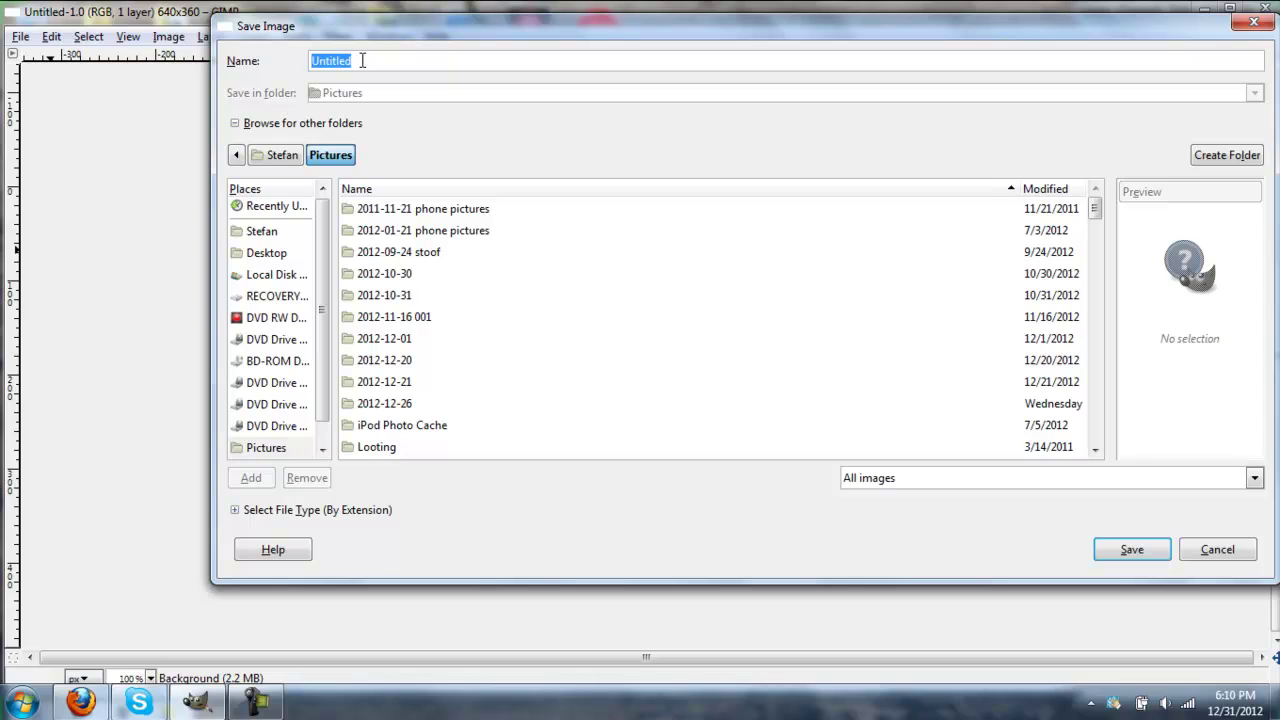
type("example.png")
key("Return")
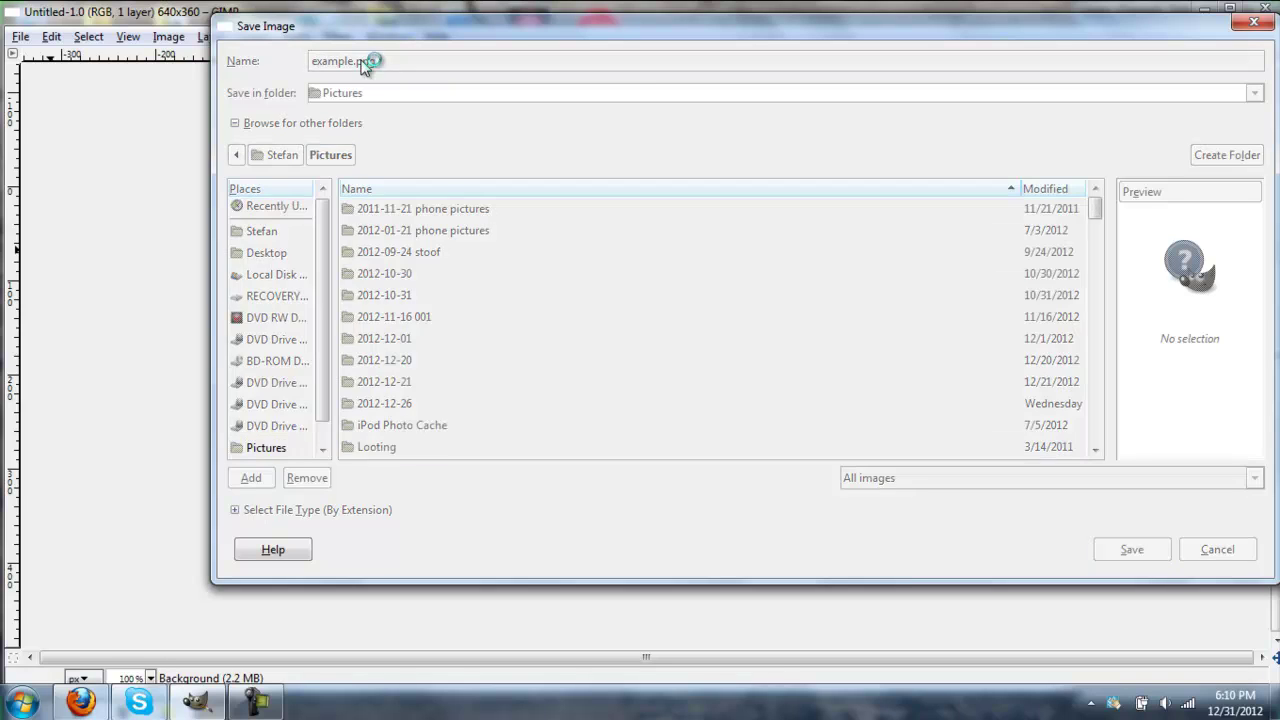
key("Return")
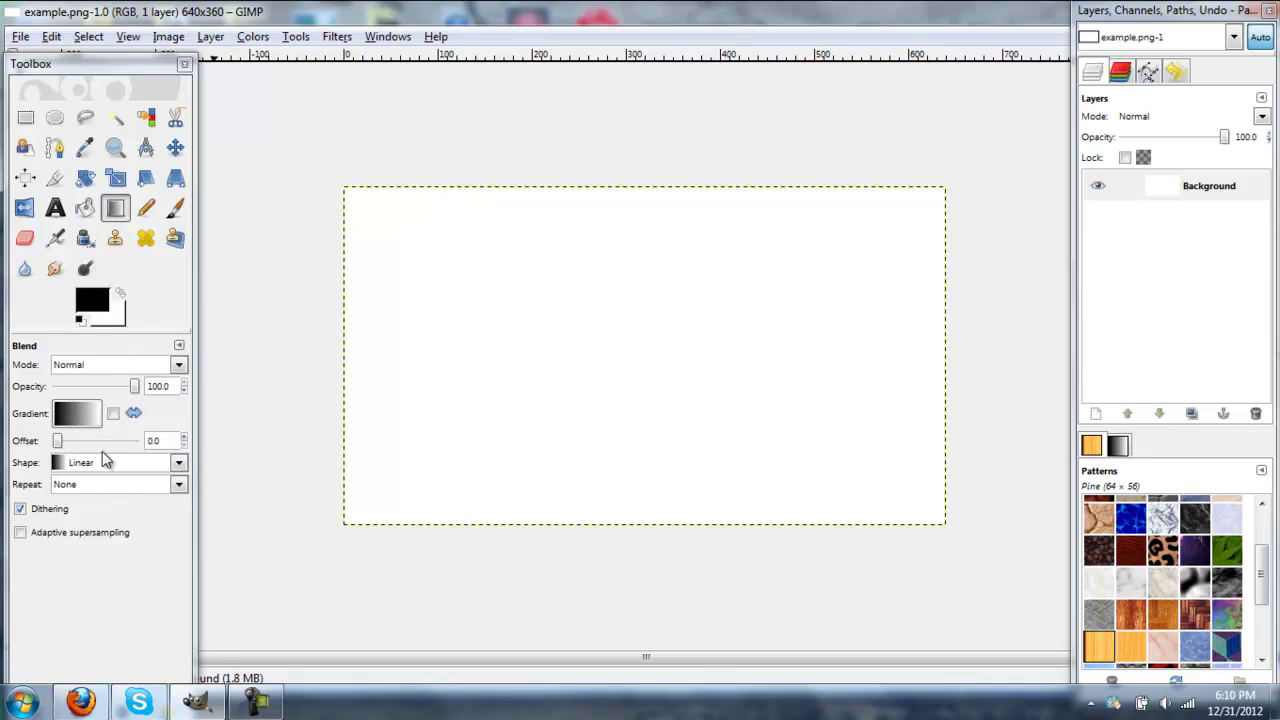
With a Linear shape, drag a black-to-white gradient from the canvas top to bottom.
left_click(75, 413)
left_click_drag(212, 458, 205, 501)
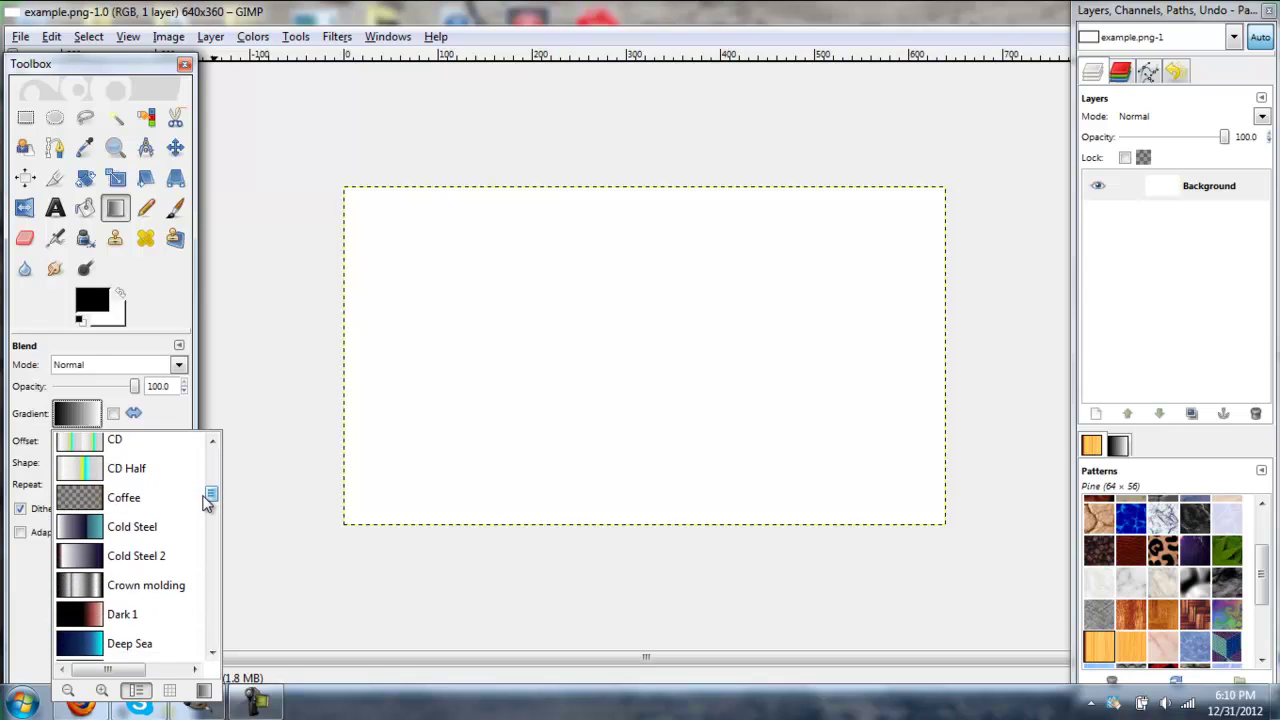
left_click(112, 400)
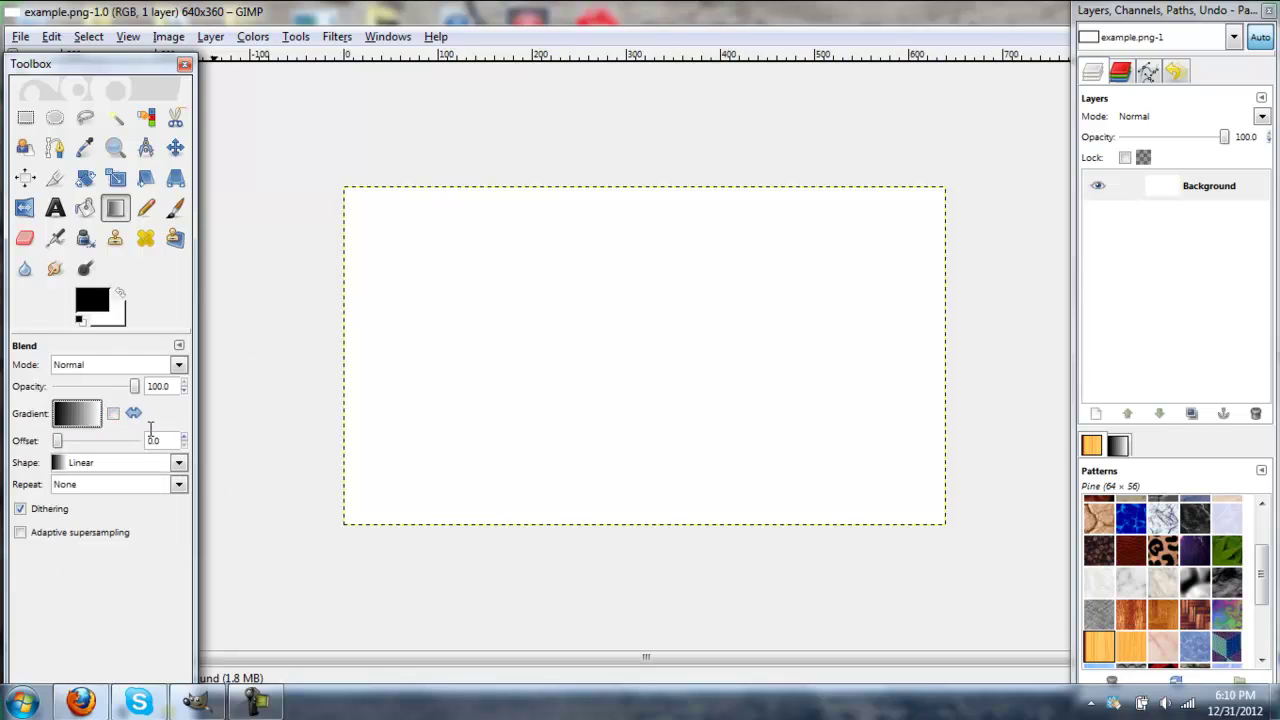
left_click(179, 463)
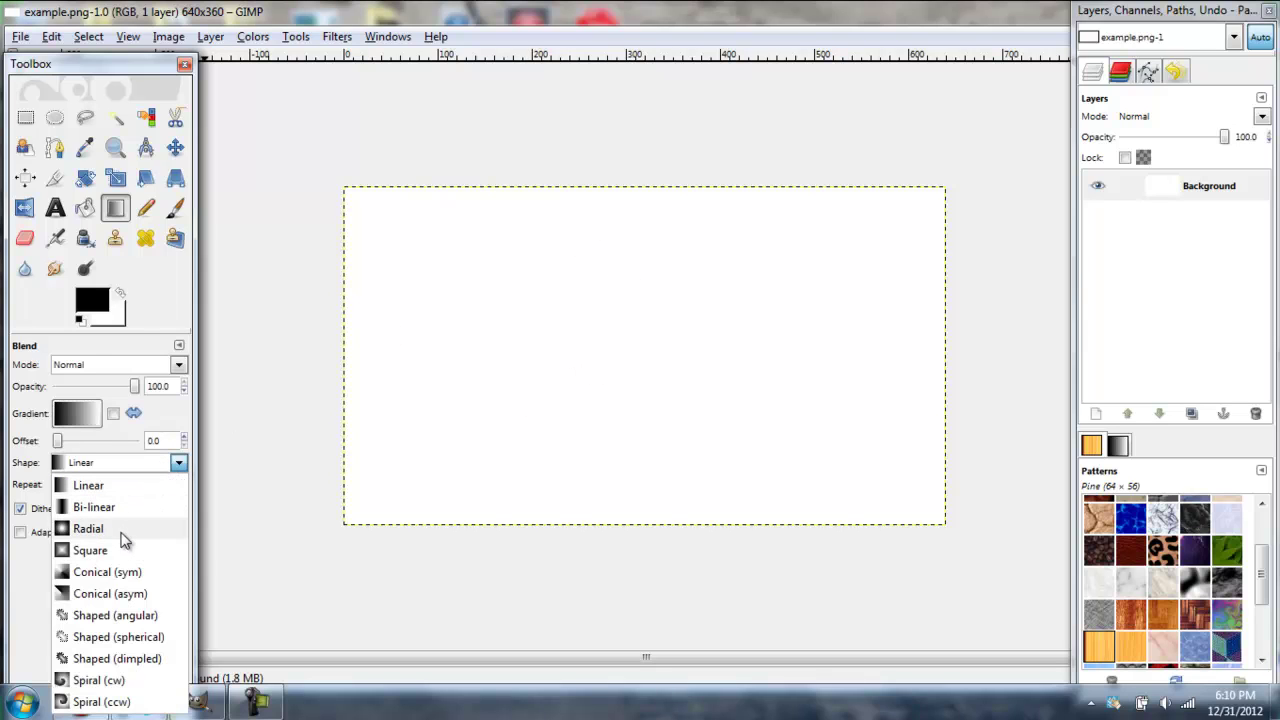
left_click(160, 440)
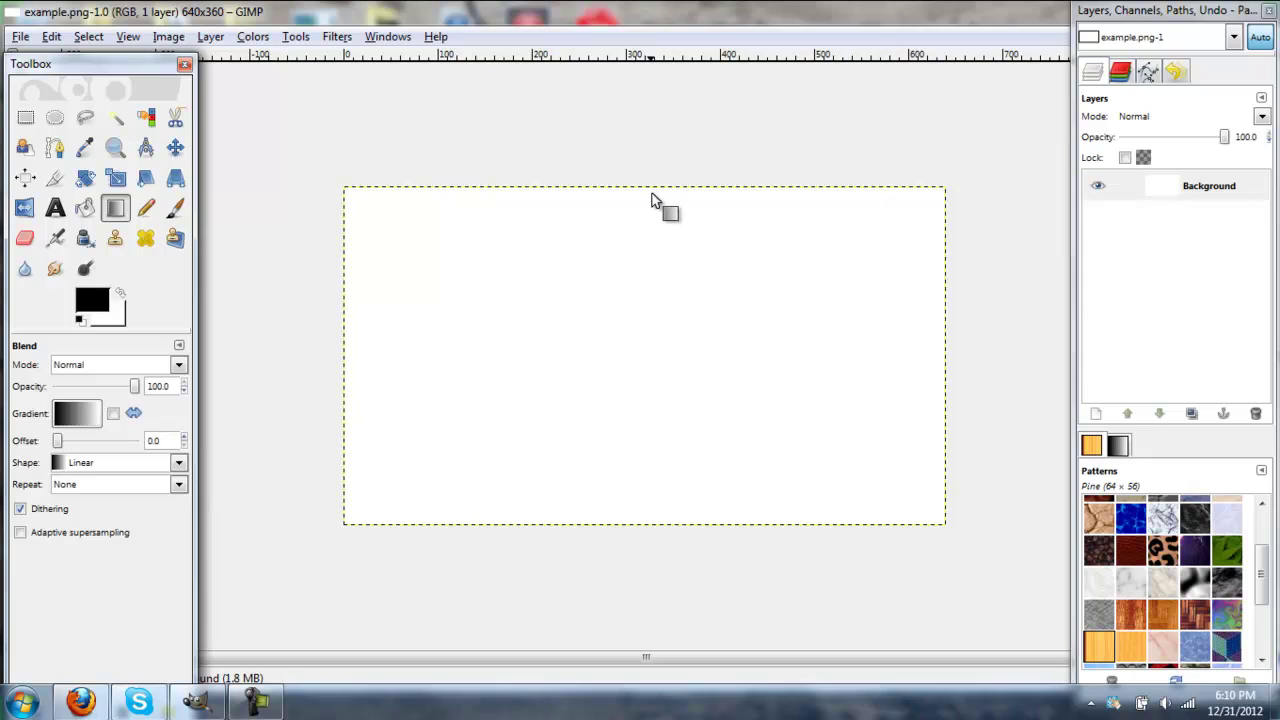
left_click_drag(633, 187, 628, 523)
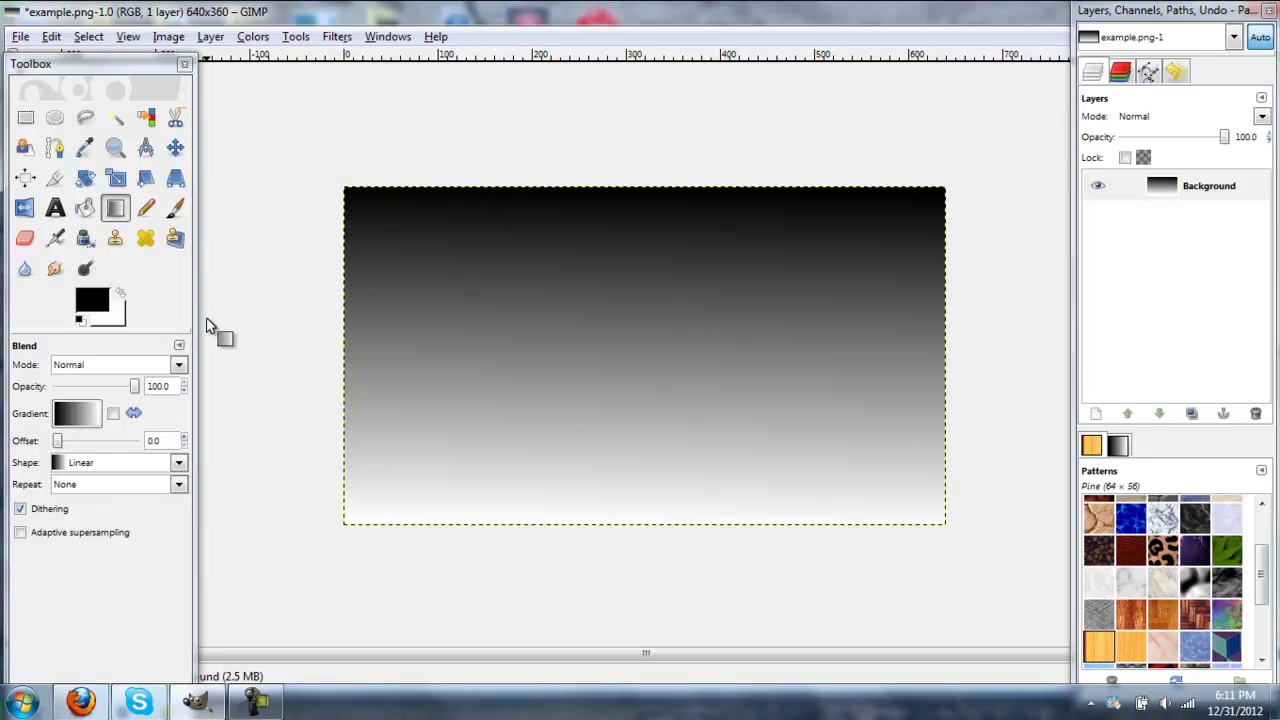
Draw a text box across most of the image and type 'Example'.
left_click(55, 207)
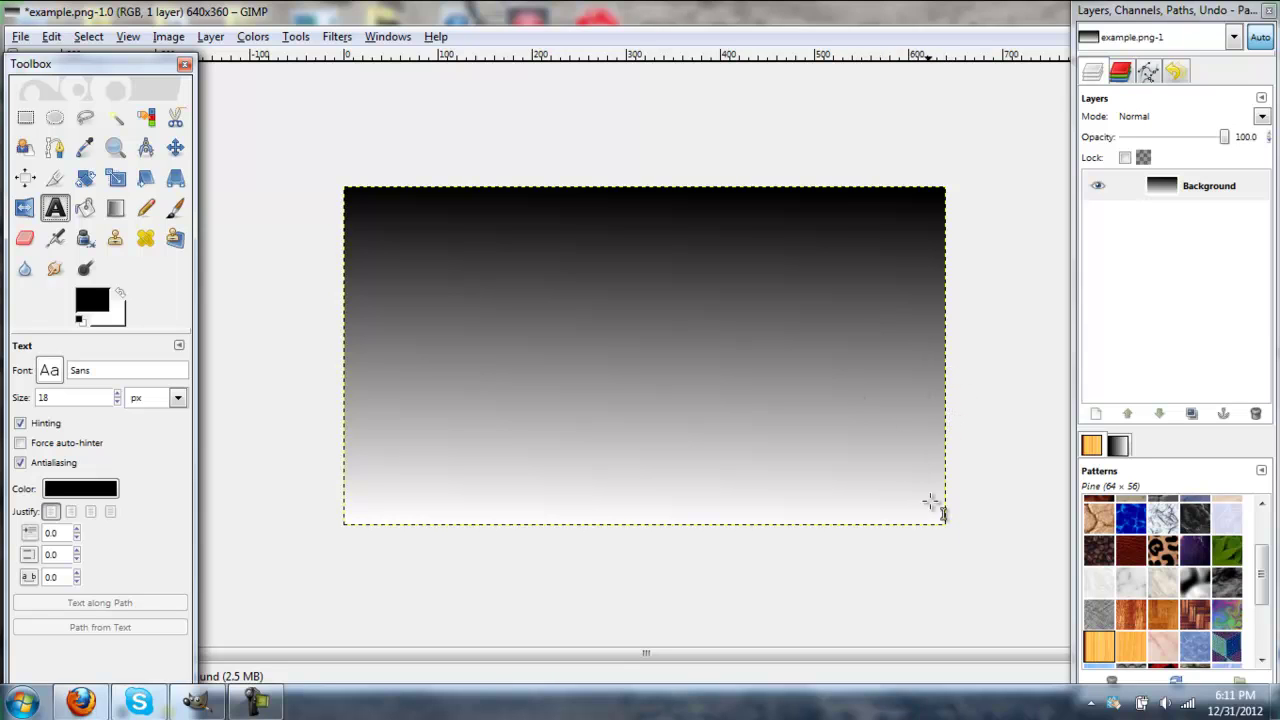
key("Tab")
mouse_move(925, 487)
left_mouse_down()
mouse_move(311, 217)
mouse_move(349, 213)
left_mouse_up()
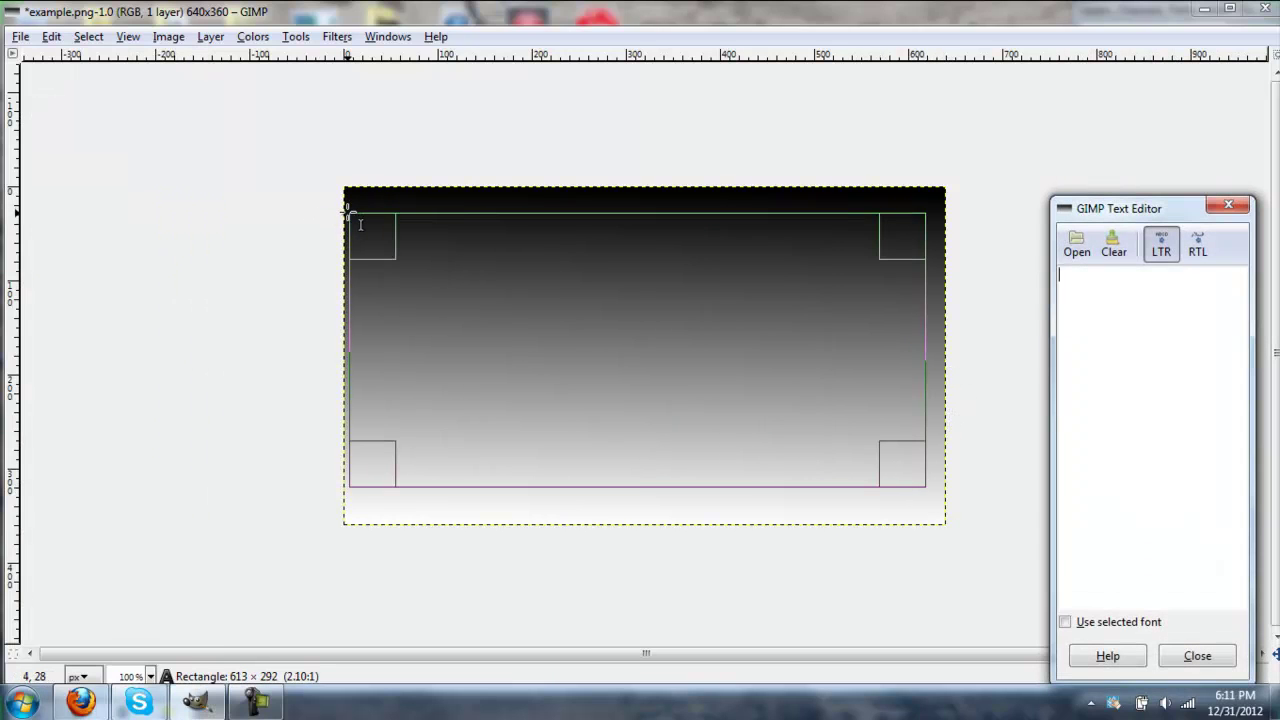
type("Example")
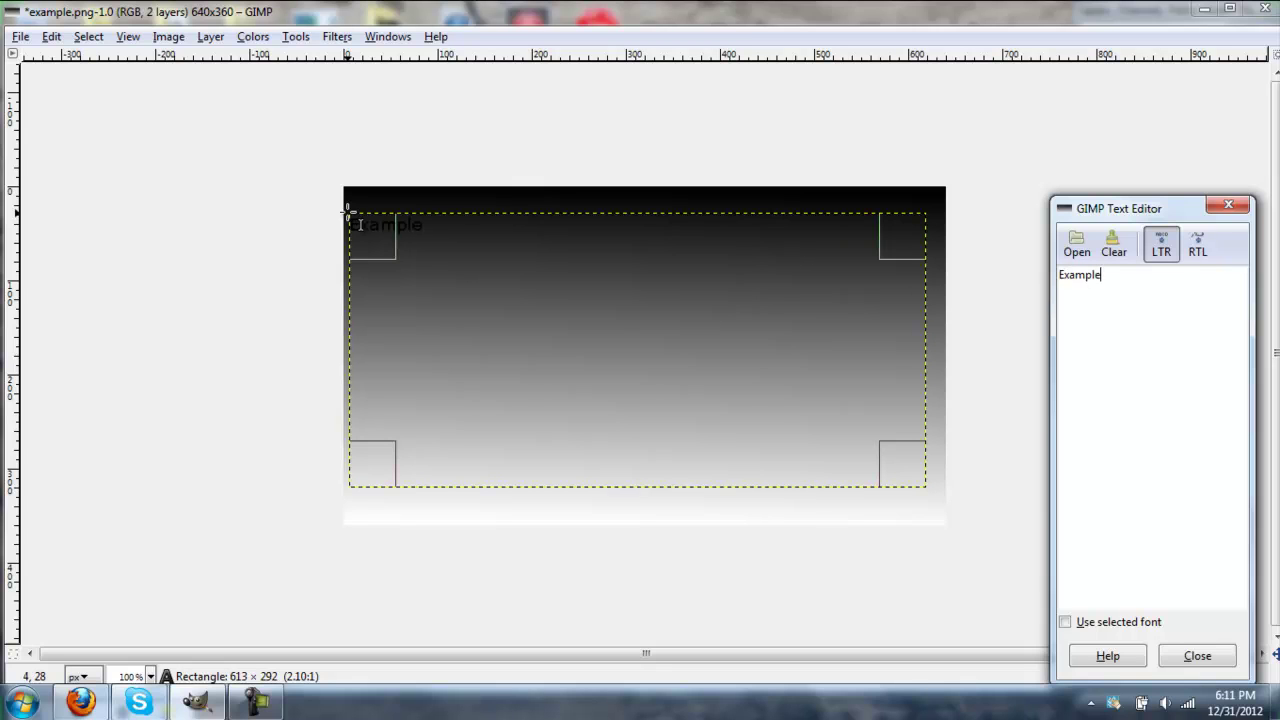
left_click(1222, 656)
key("Tab")
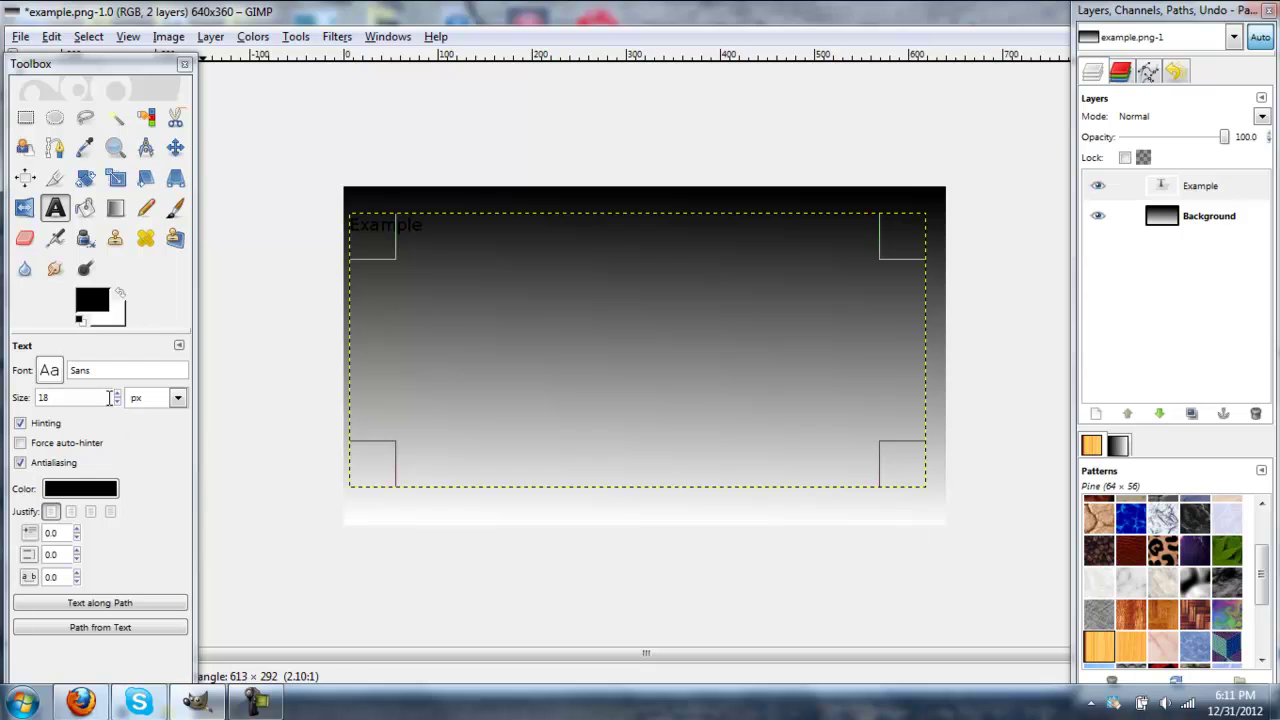
Enlarge the Example text to 133 px and nudge it slightly down and right.
left_click_drag(117, 397, 121, 399)
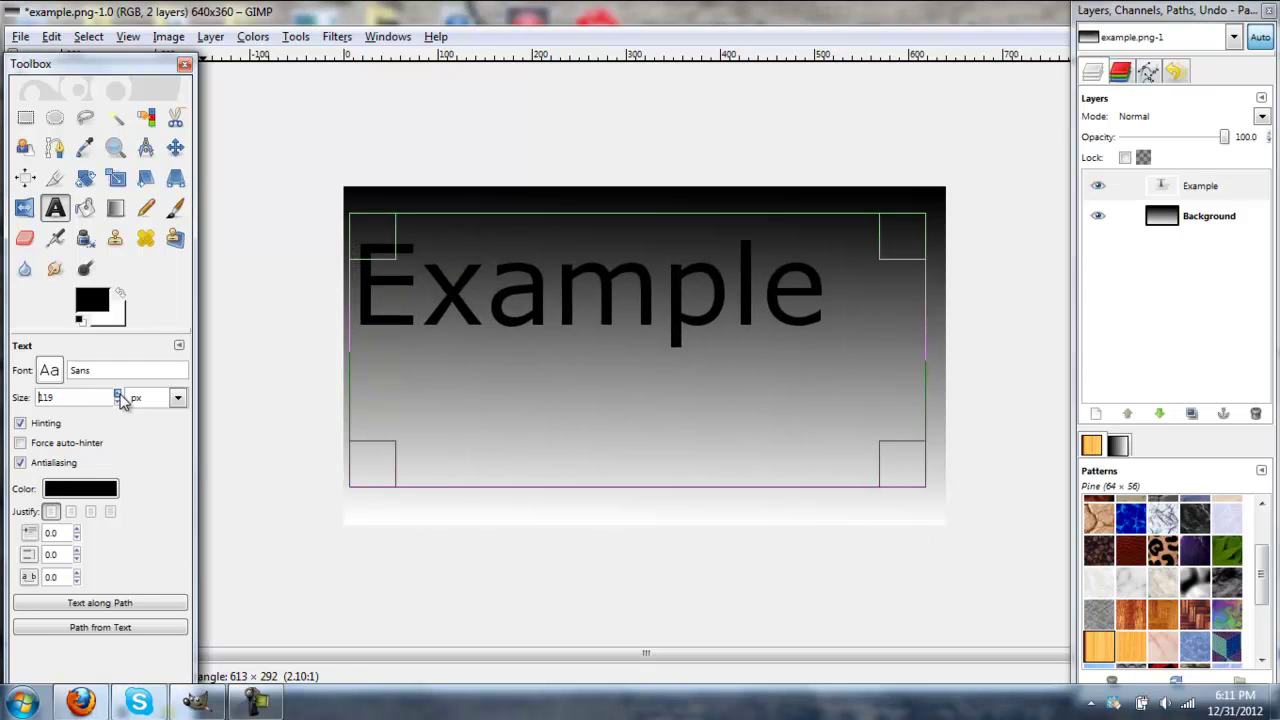
left_click(571, 343)
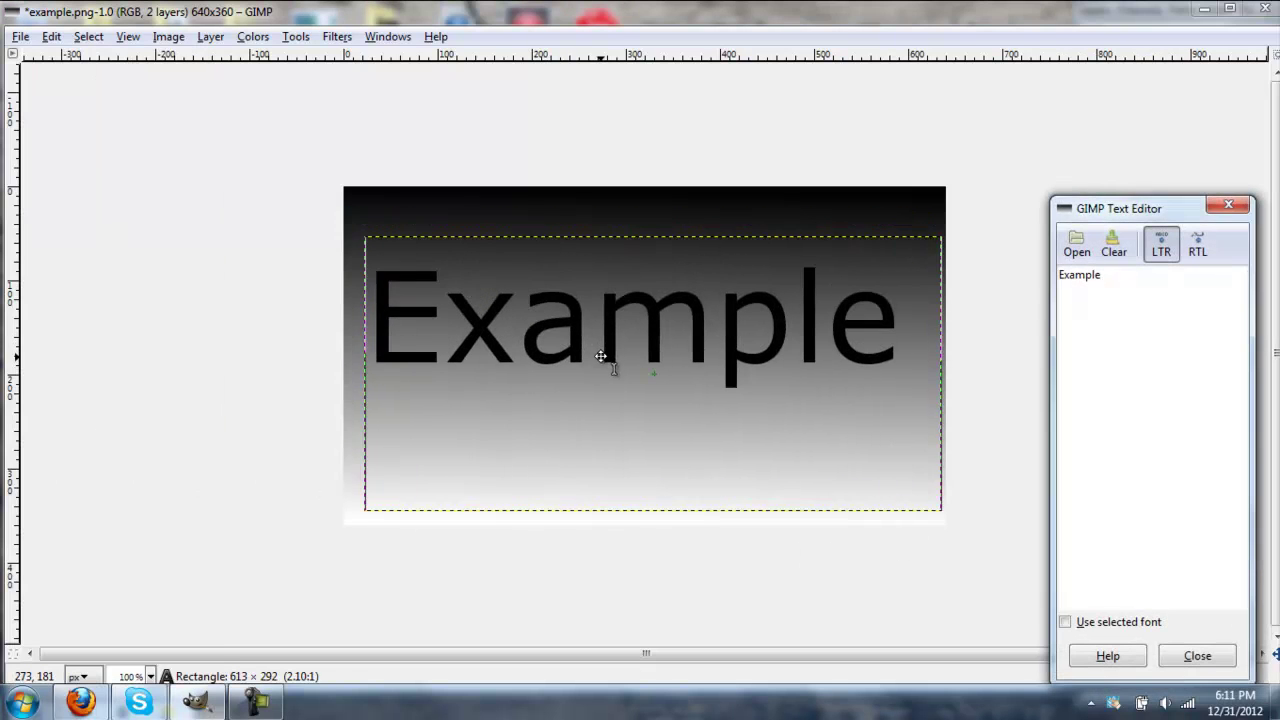
key("Tab")
left_click_drag(603, 364, 604, 369)
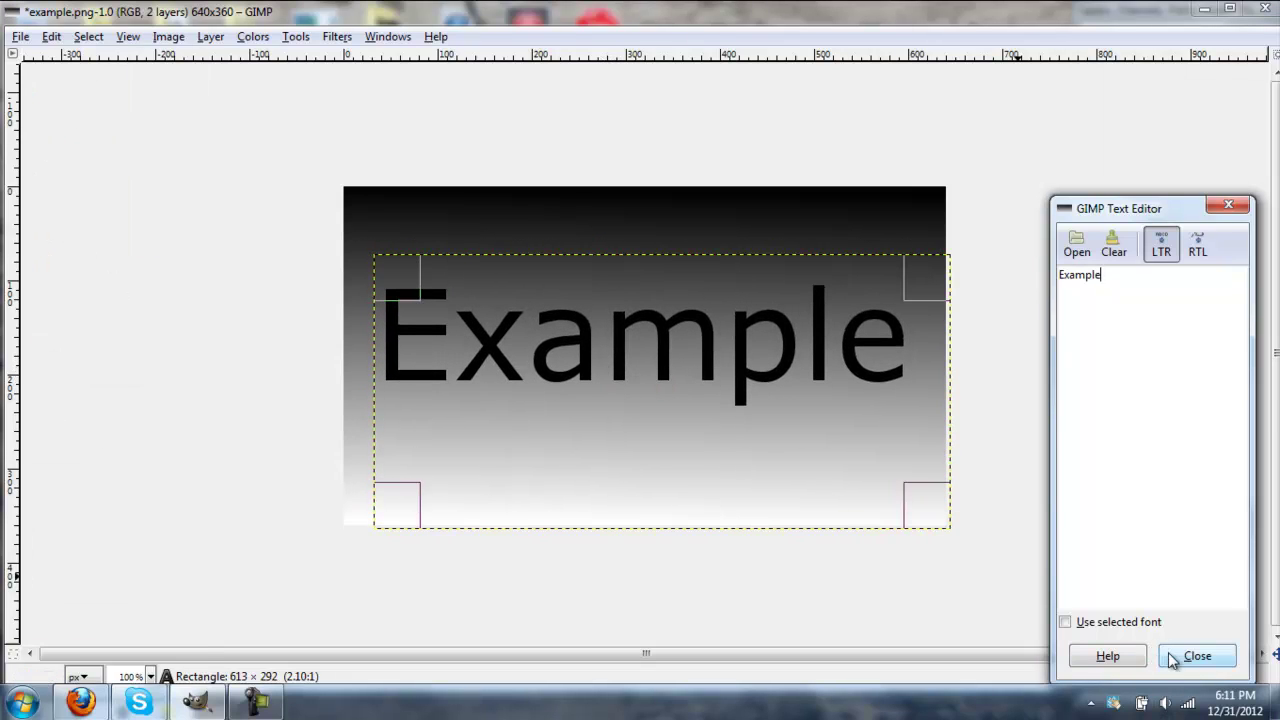
Change the Example text colour from black to teal.
left_click(1195, 656)
key("Tab")
left_click(108, 490)
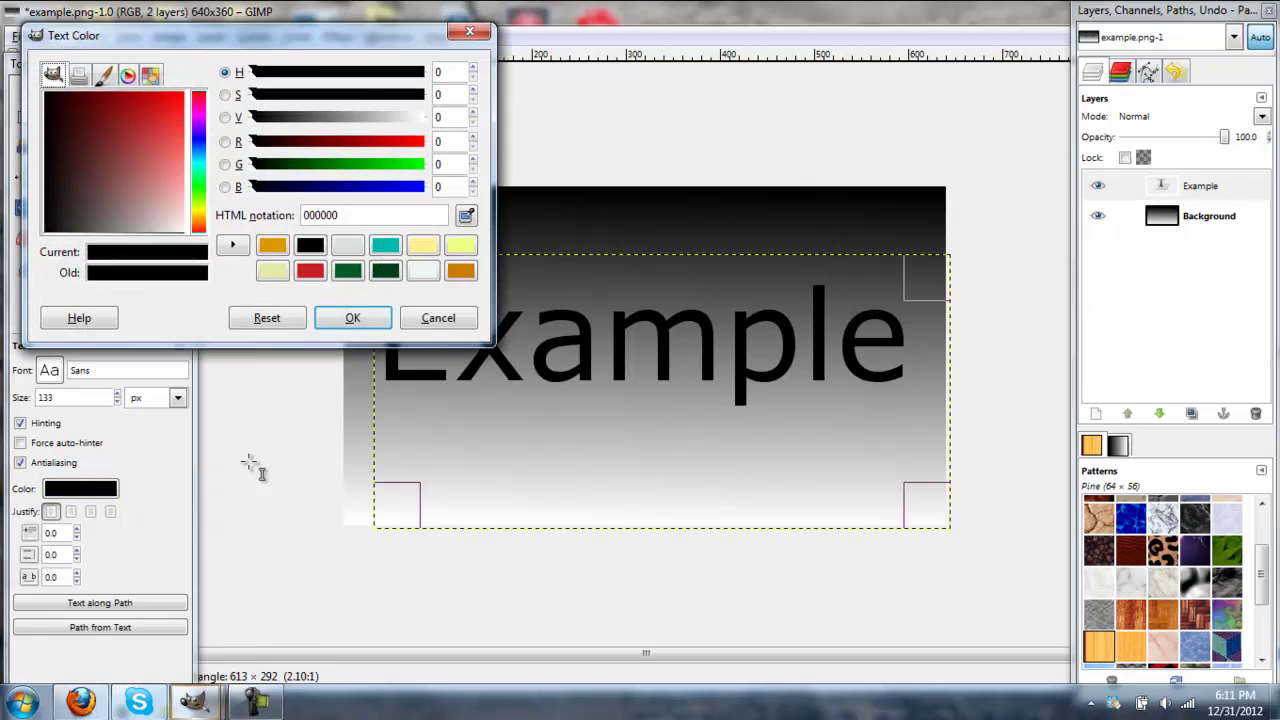
left_click(385, 245)
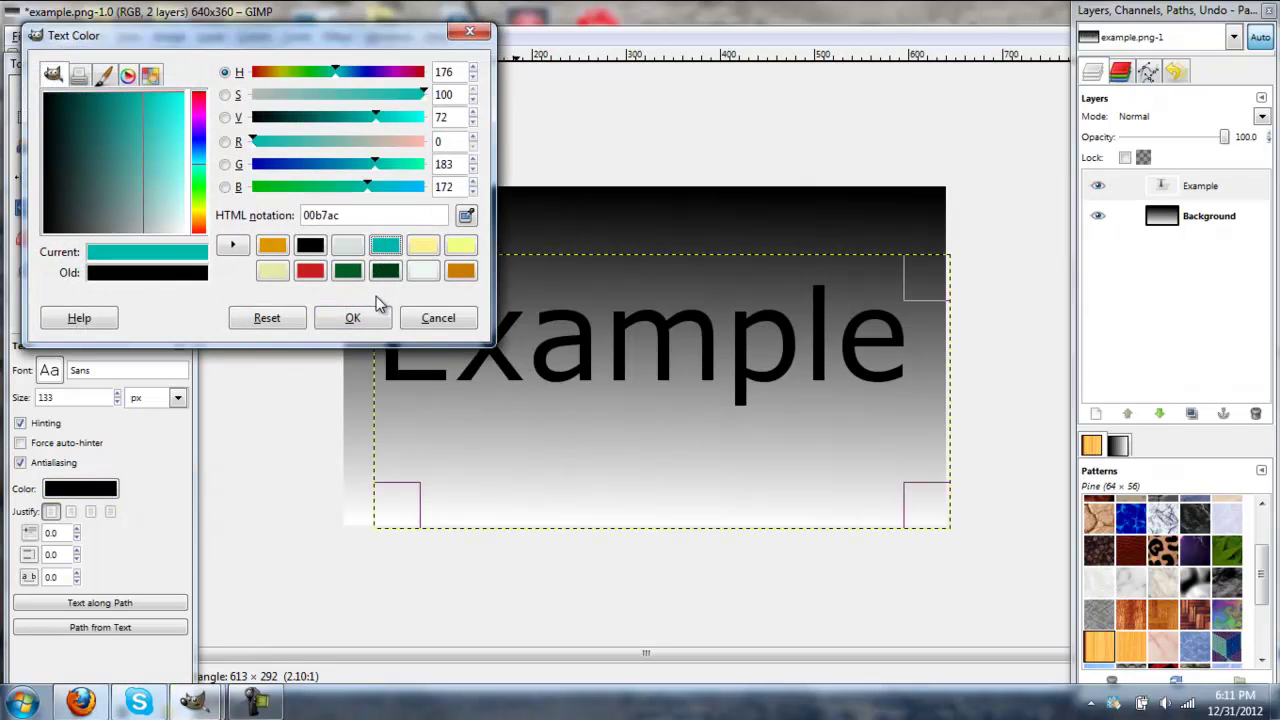
left_click(353, 318)
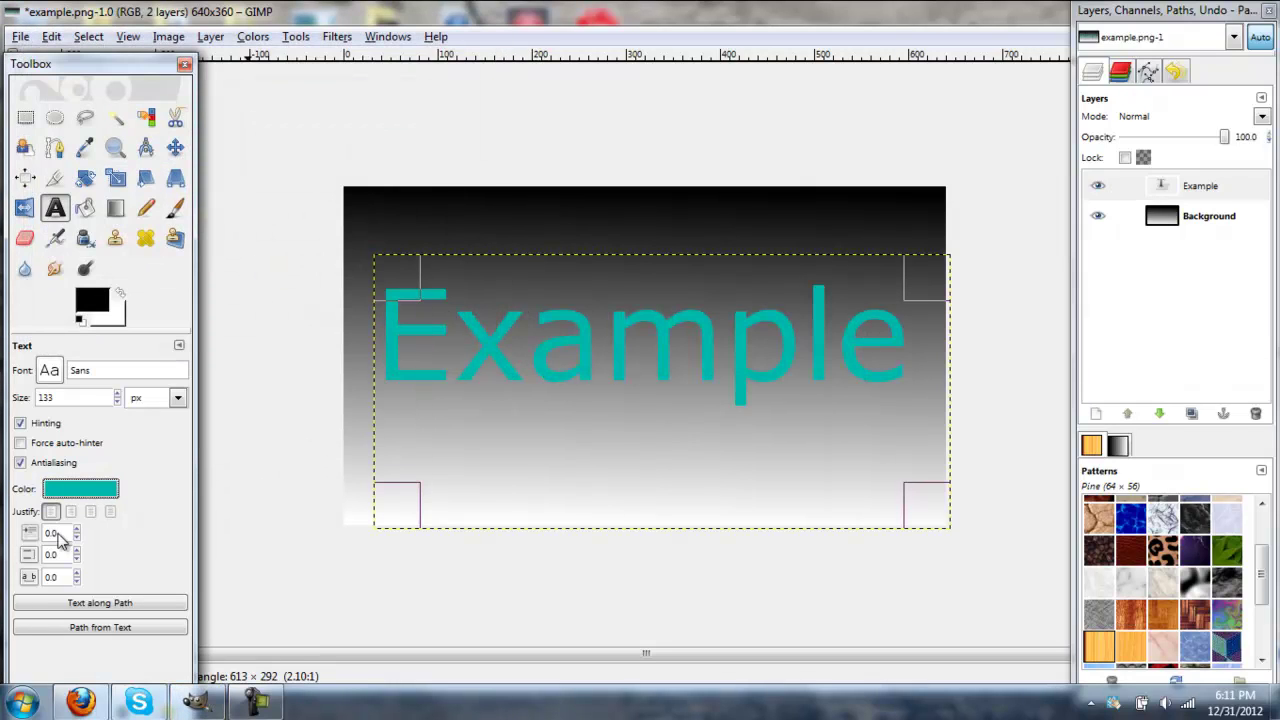
Refine the teal text colour to a duller shade, then a lighter one.
left_click(80, 489)
left_click_drag(124, 139, 105, 137)
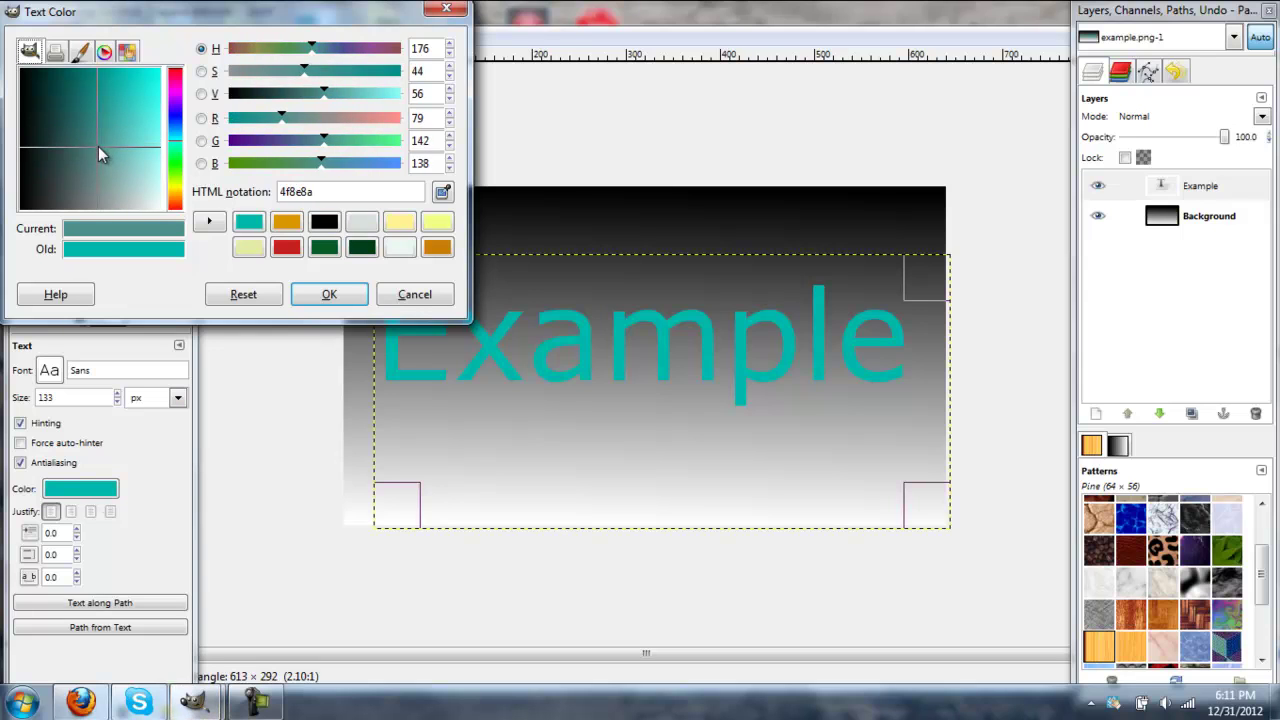
left_click(300, 294)
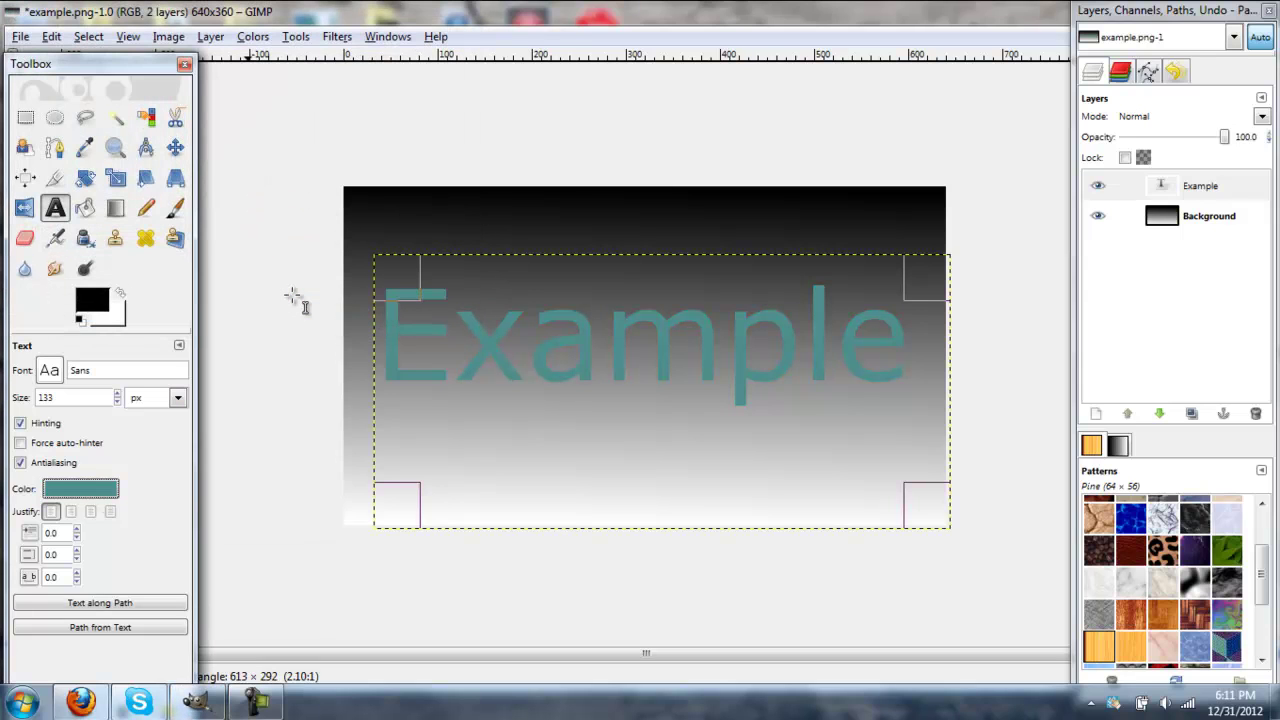
left_click(88, 489)
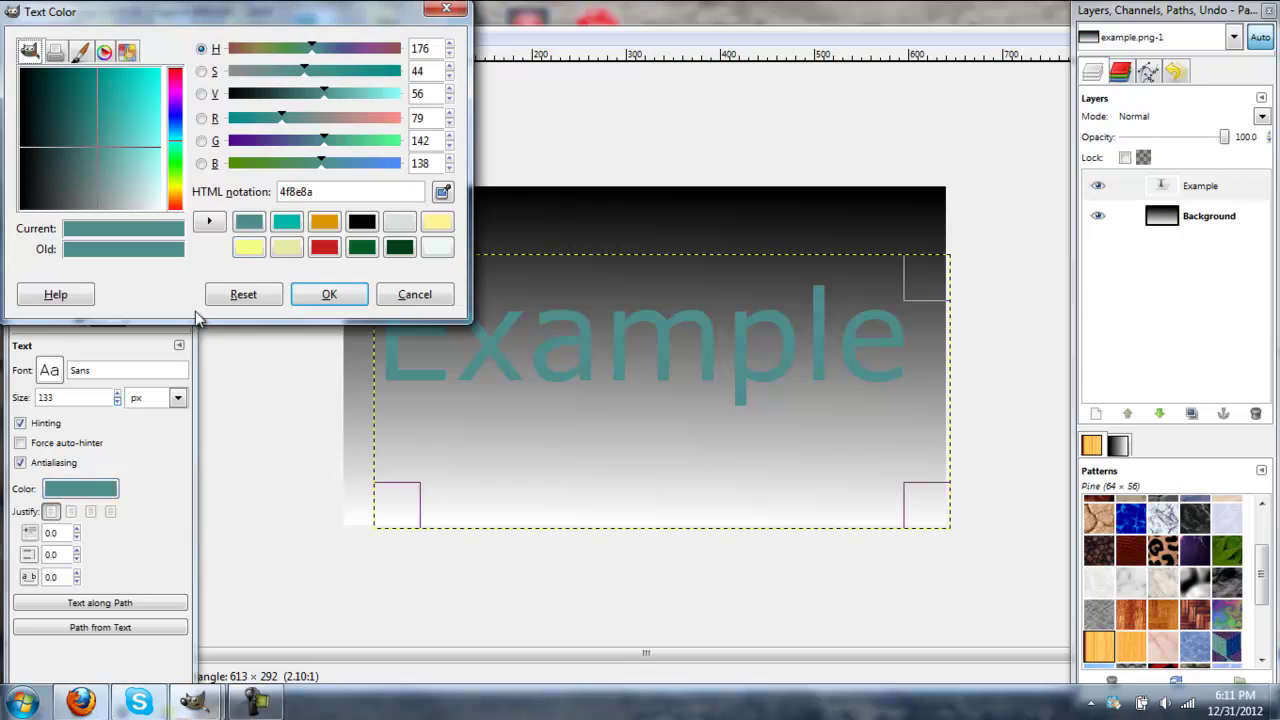
left_click(117, 137)
left_click(329, 294)
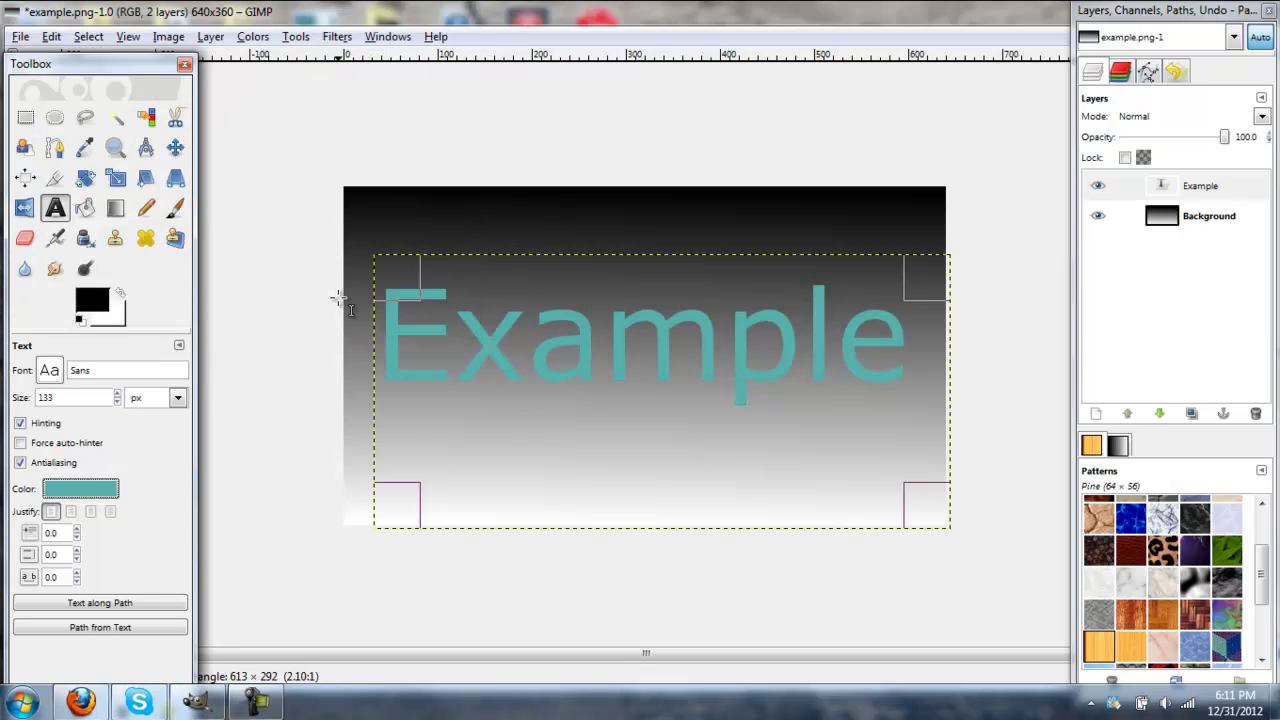
Set the Example text to the FORQUE font and raise its size to 207 px.
double_click(97, 372)
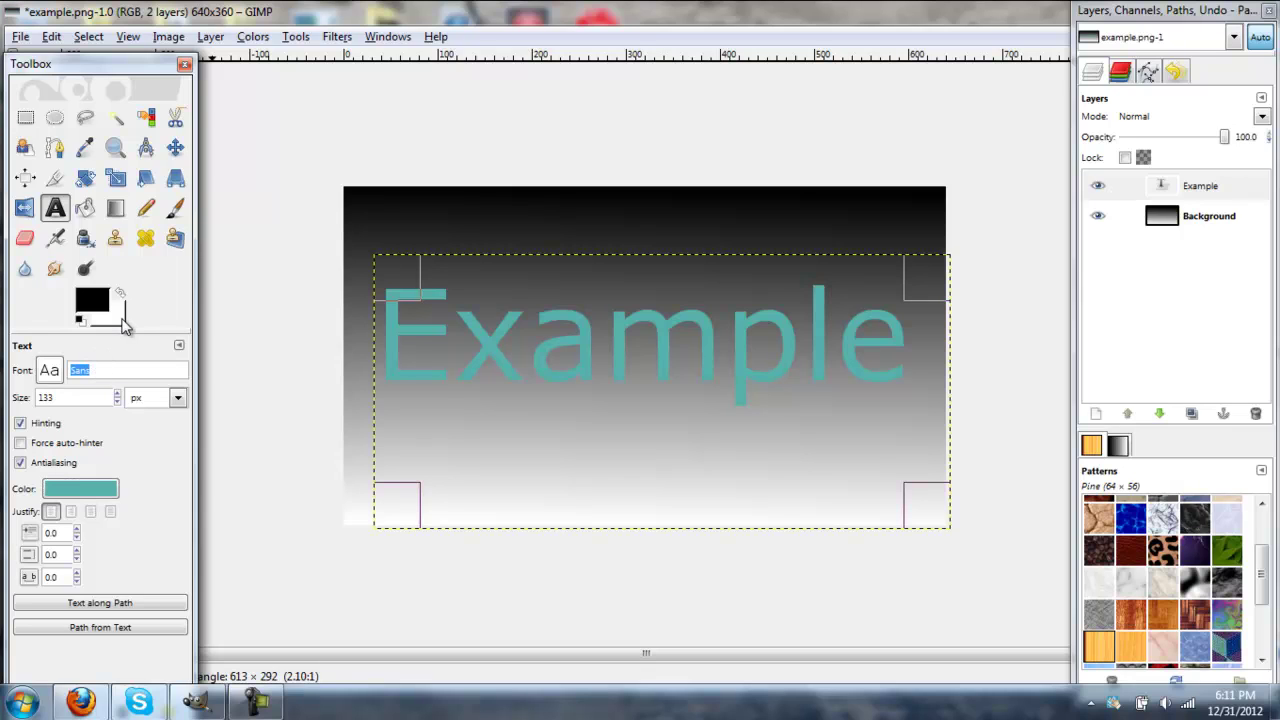
type("f")
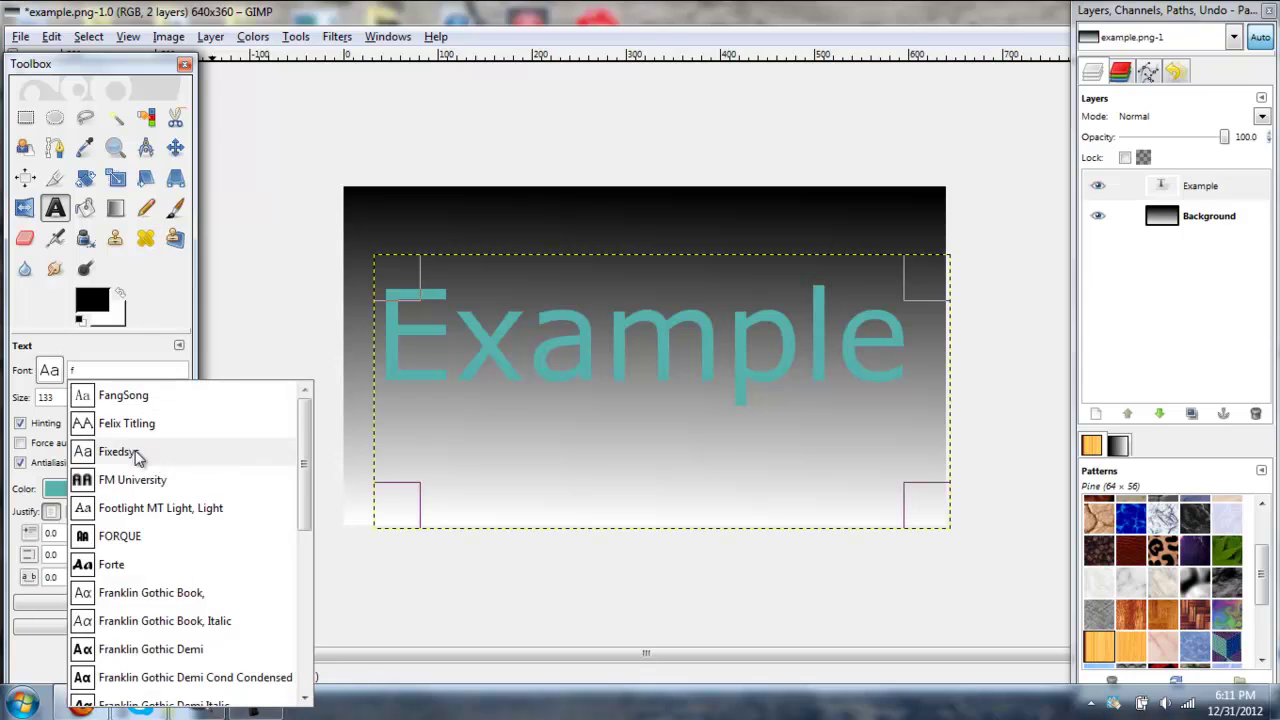
left_click(255, 545)
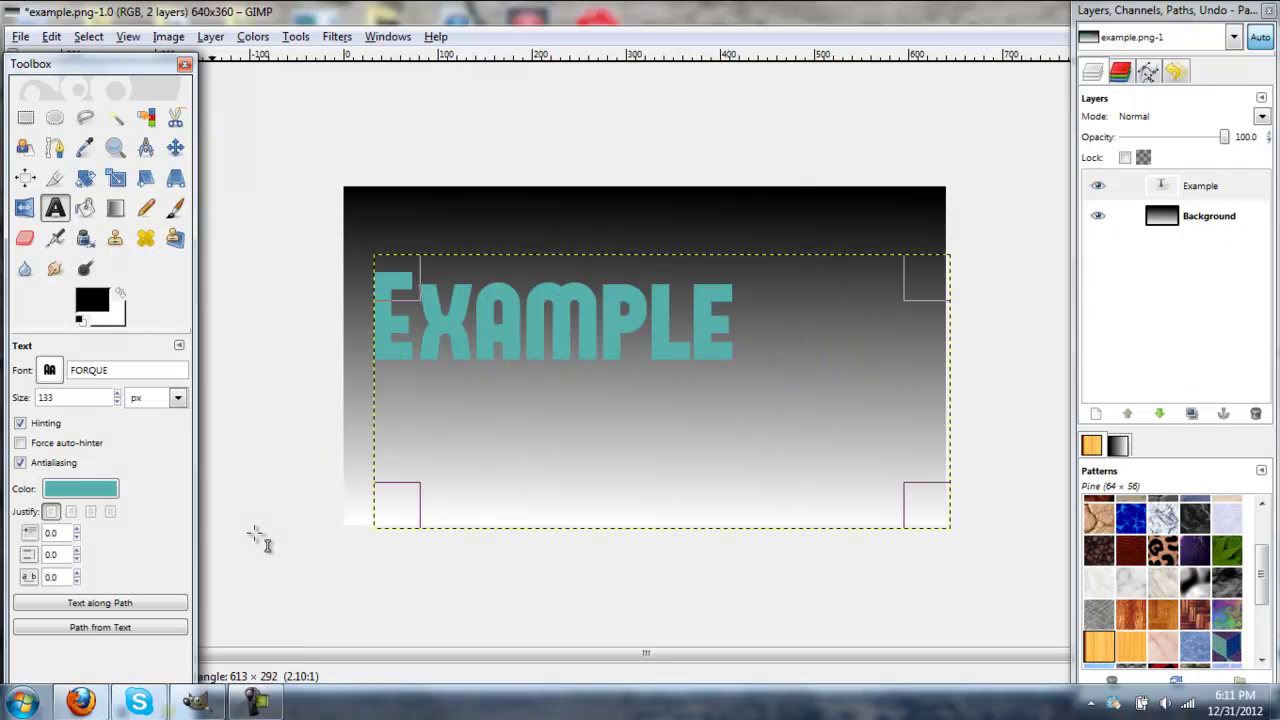
scroll(119, 398, "up", 5)
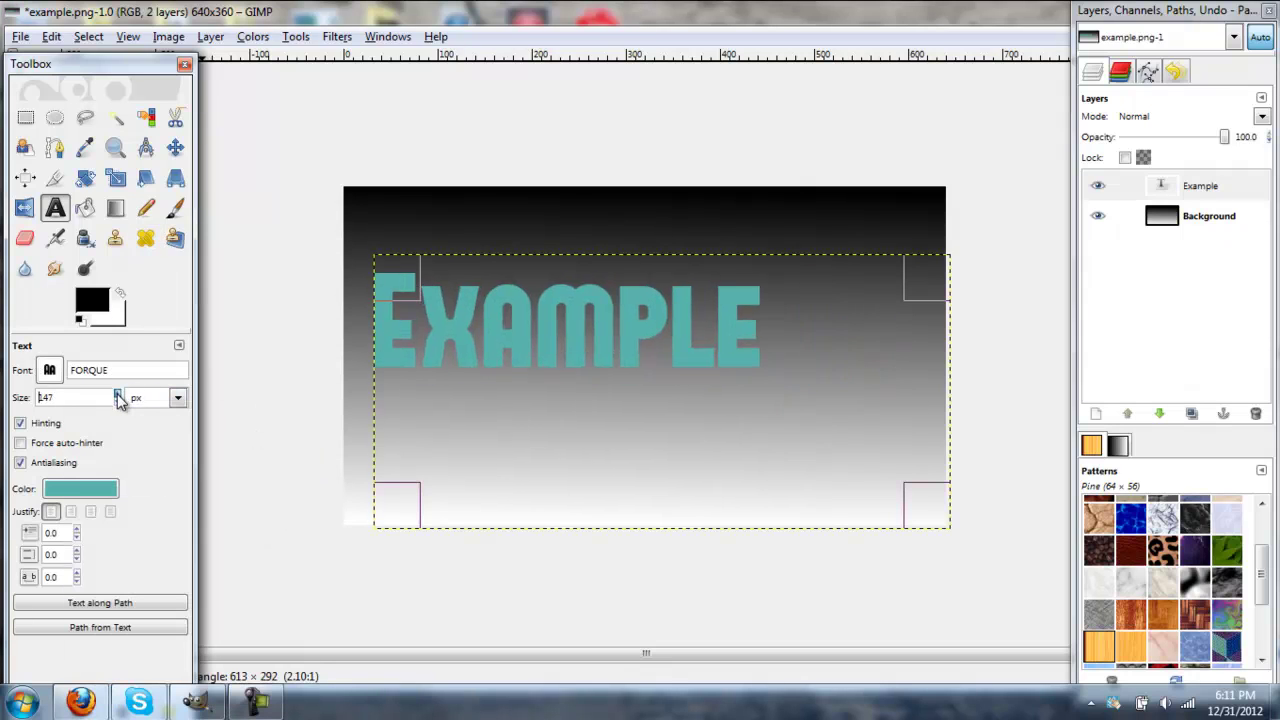
scroll(119, 398, "up", 20)
scroll(119, 398, "up", 20)
scroll(119, 398, "up", 9)
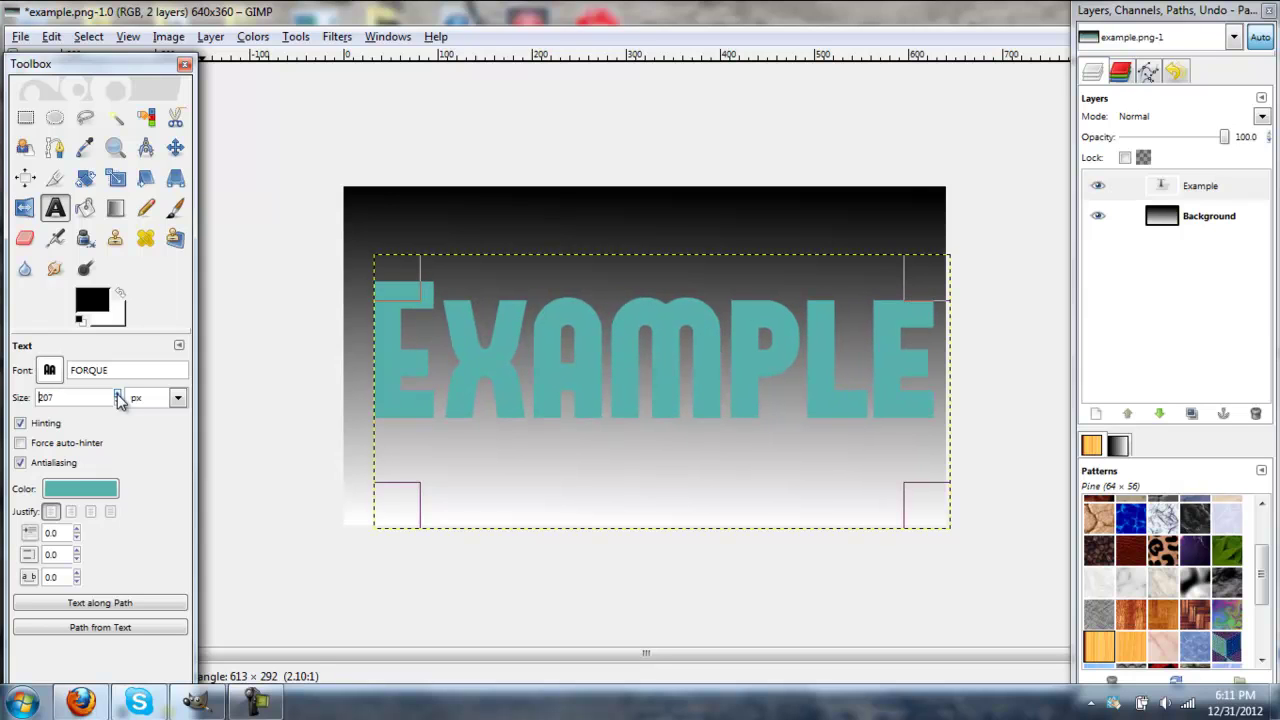
Reposition the enlarged Example text box slightly on the canvas.
key("Tab")
left_click(519, 411)
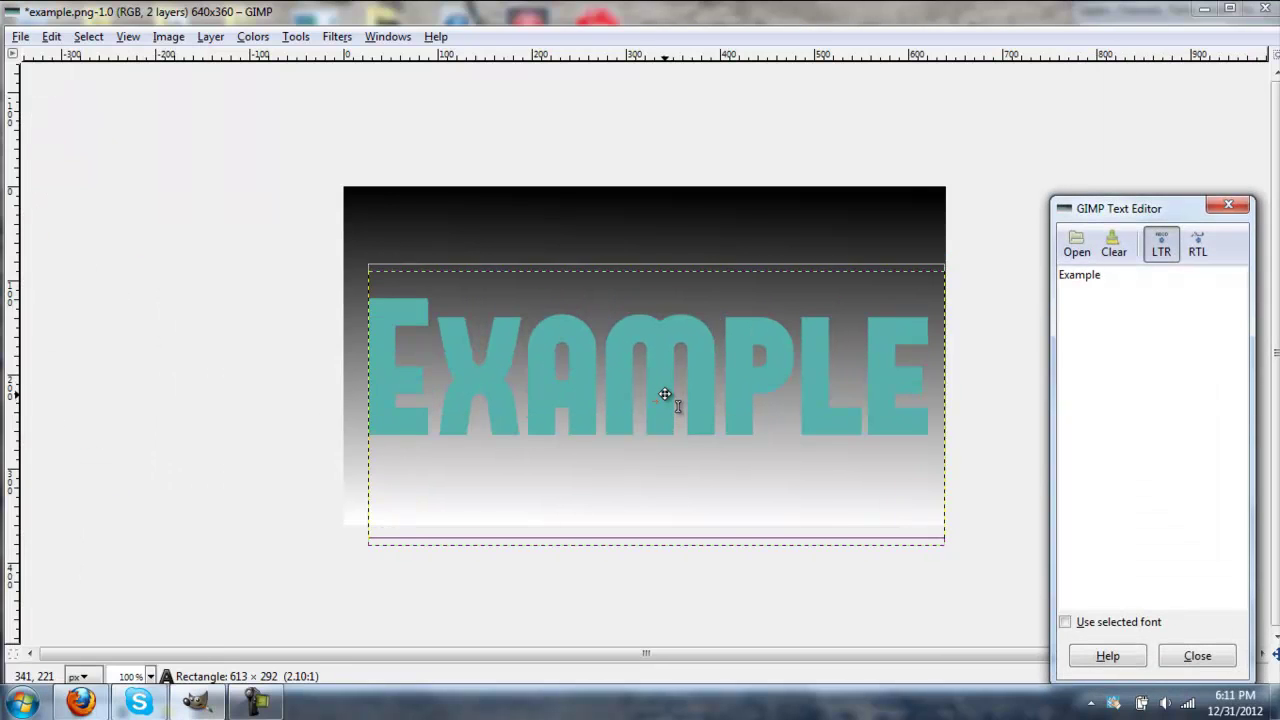
left_click(662, 397)
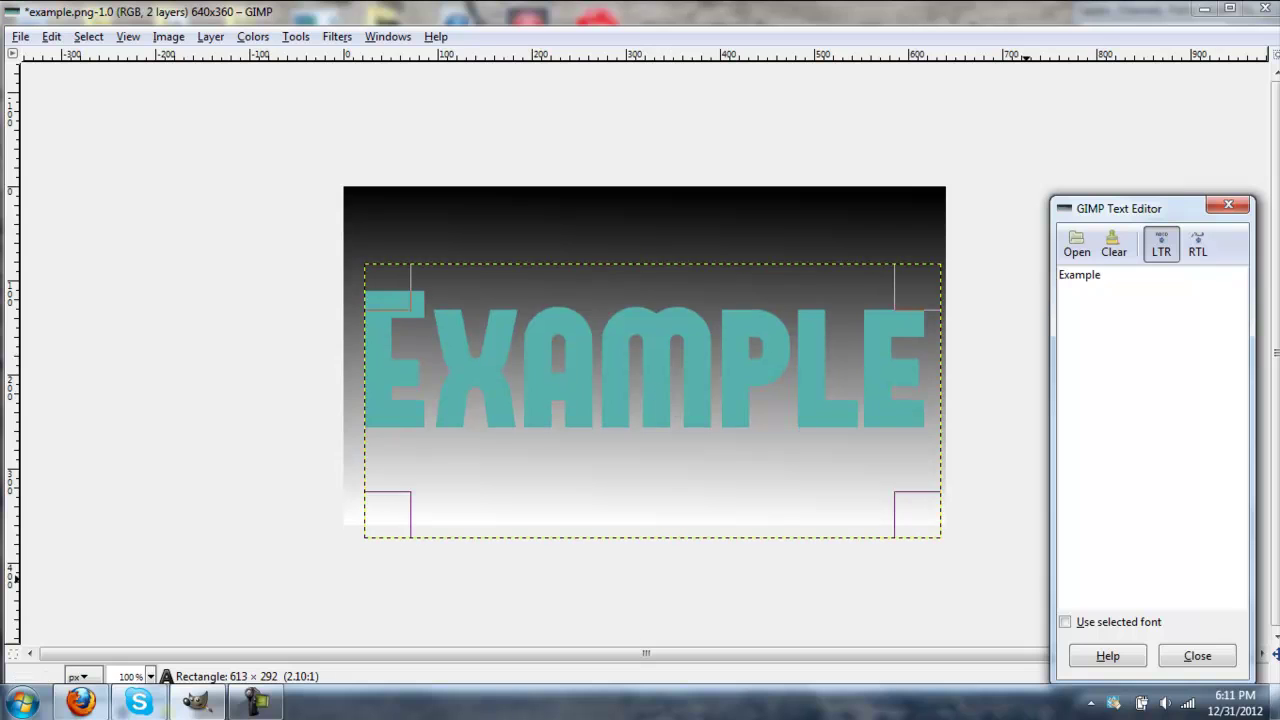
left_click(1197, 656)
key("Tab")
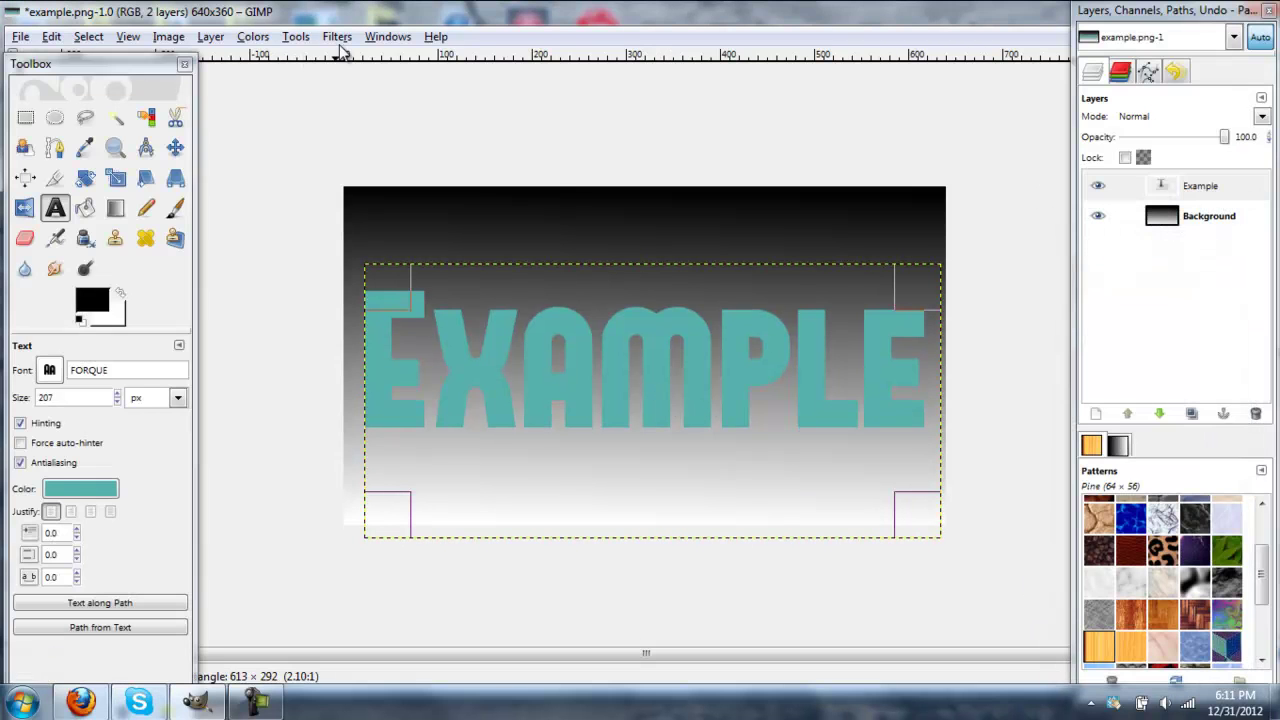
Try a drop shadow filter on the text, undo it, and exit text editing.
left_click(338, 38)
mouse_move(390, 181)
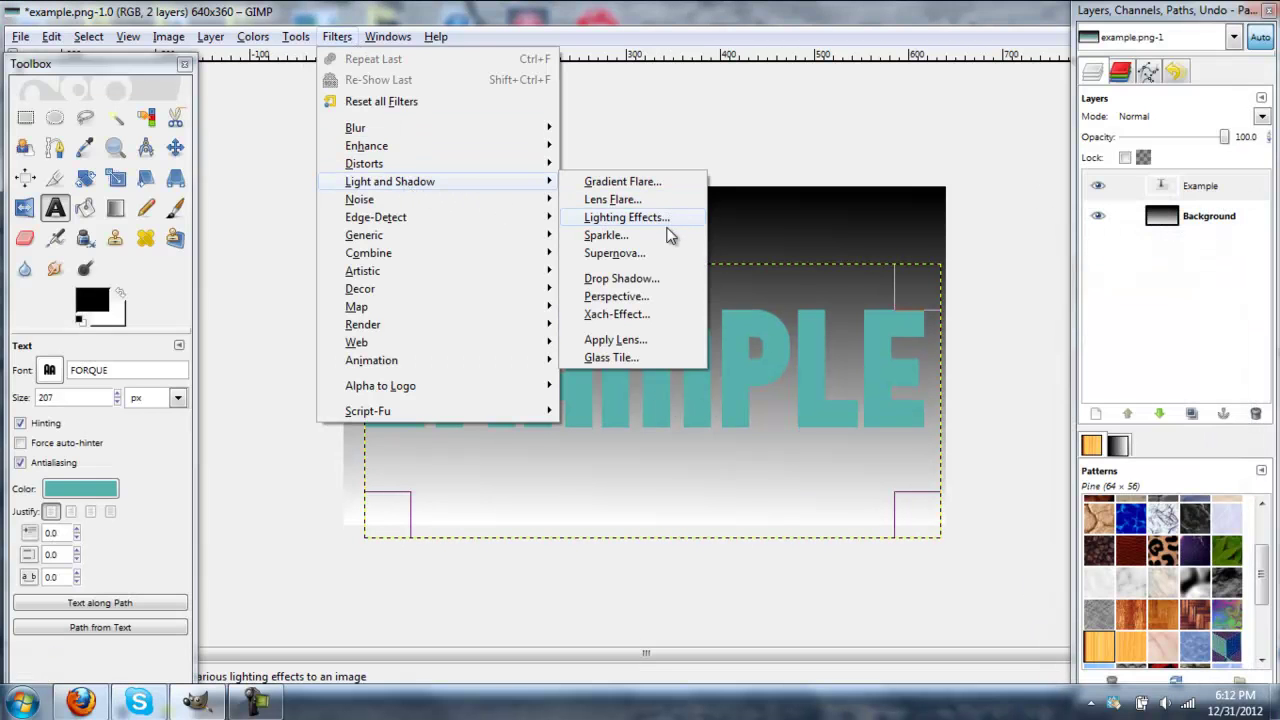
left_click(621, 278)
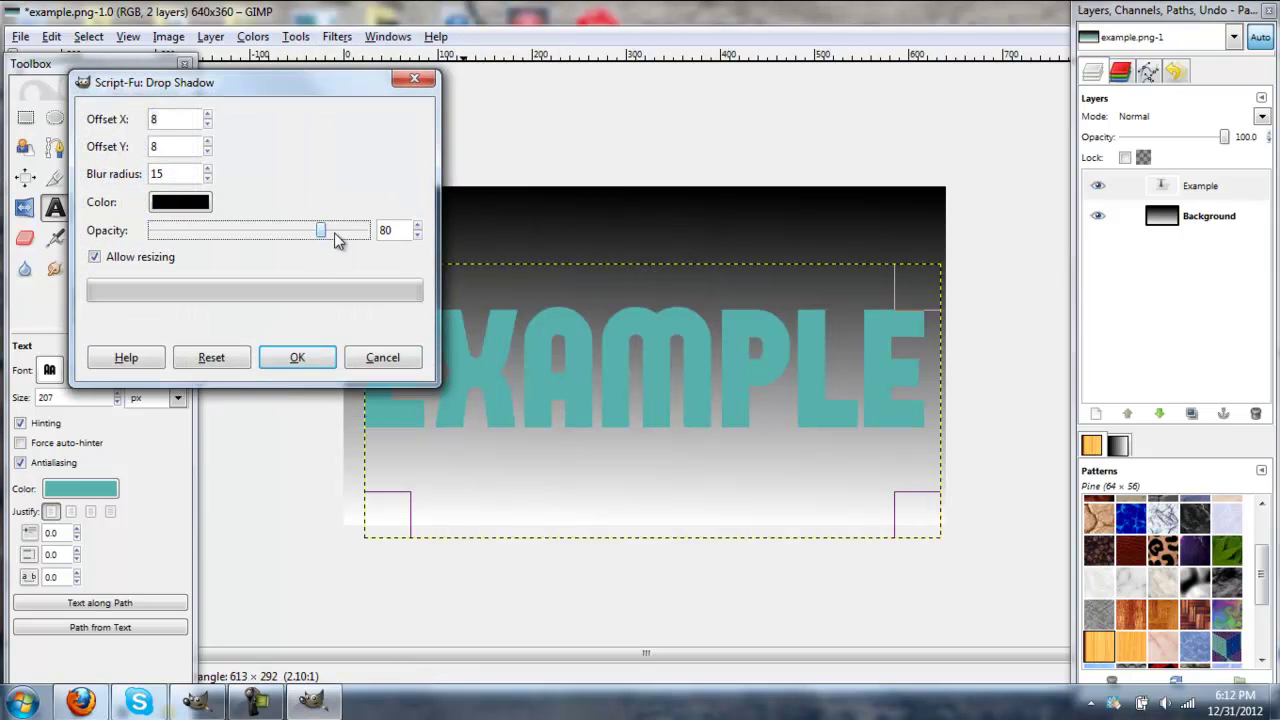
left_click(297, 358)
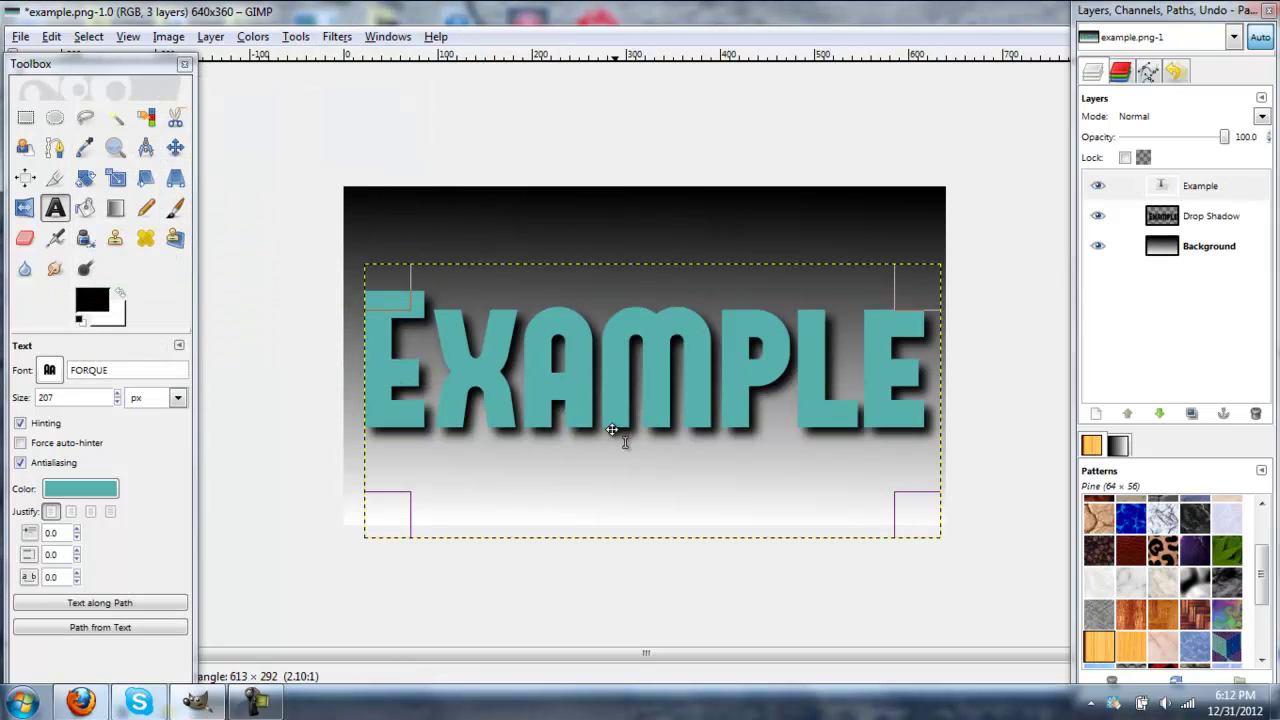
left_click(52, 37)
left_click(85, 58)
left_click(337, 37)
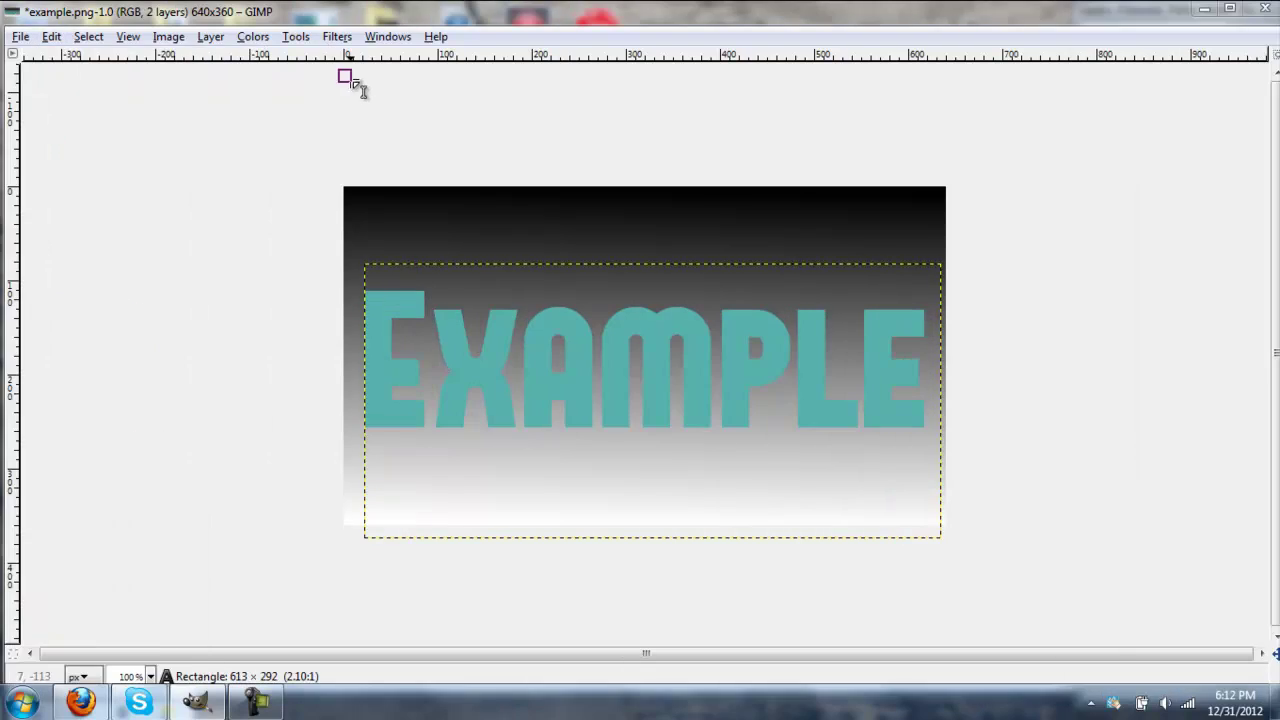
key("Escape")
left_click(772, 411)
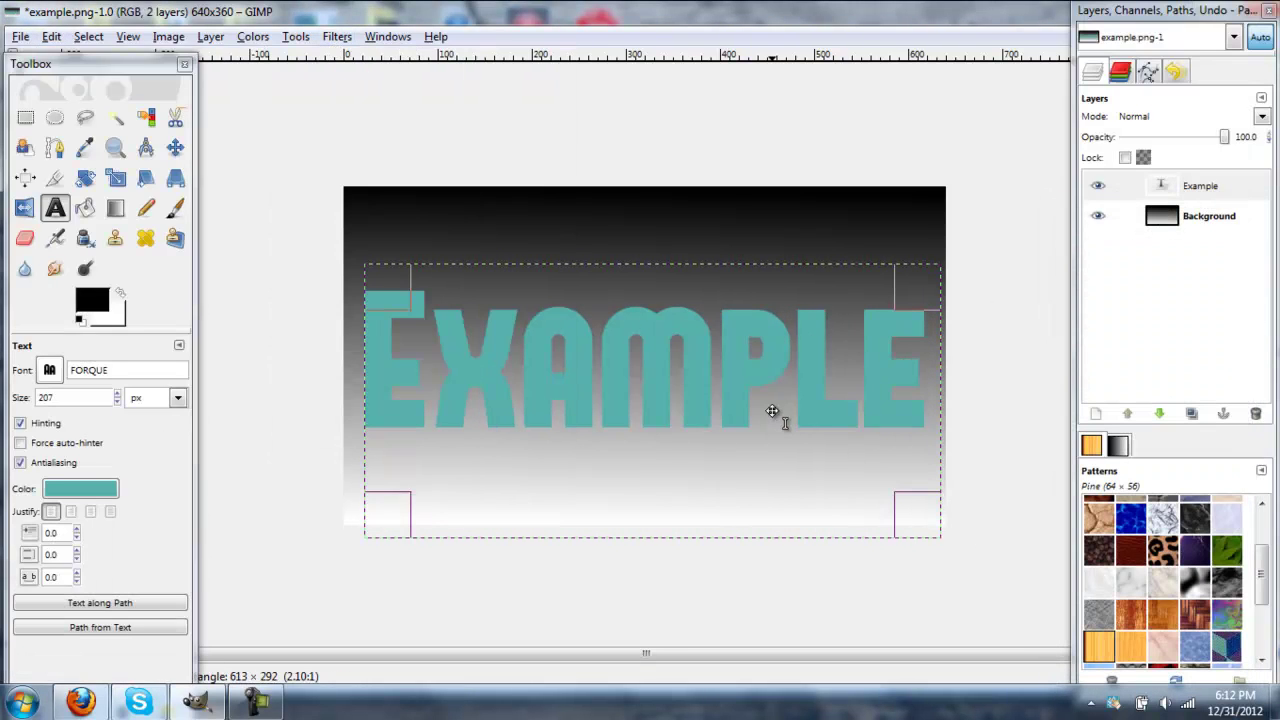
Apply Xach-Effect with default settings, then undo it.
left_click(337, 37)
mouse_move(390, 199)
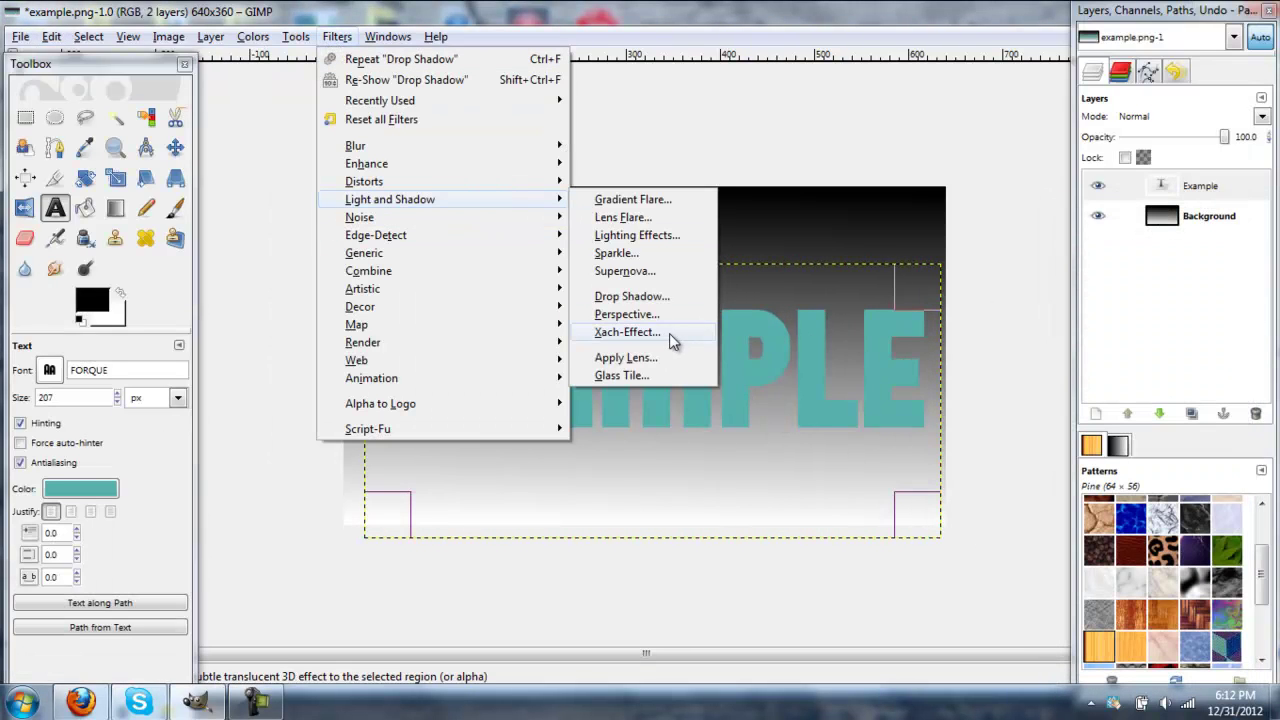
left_click(669, 333)
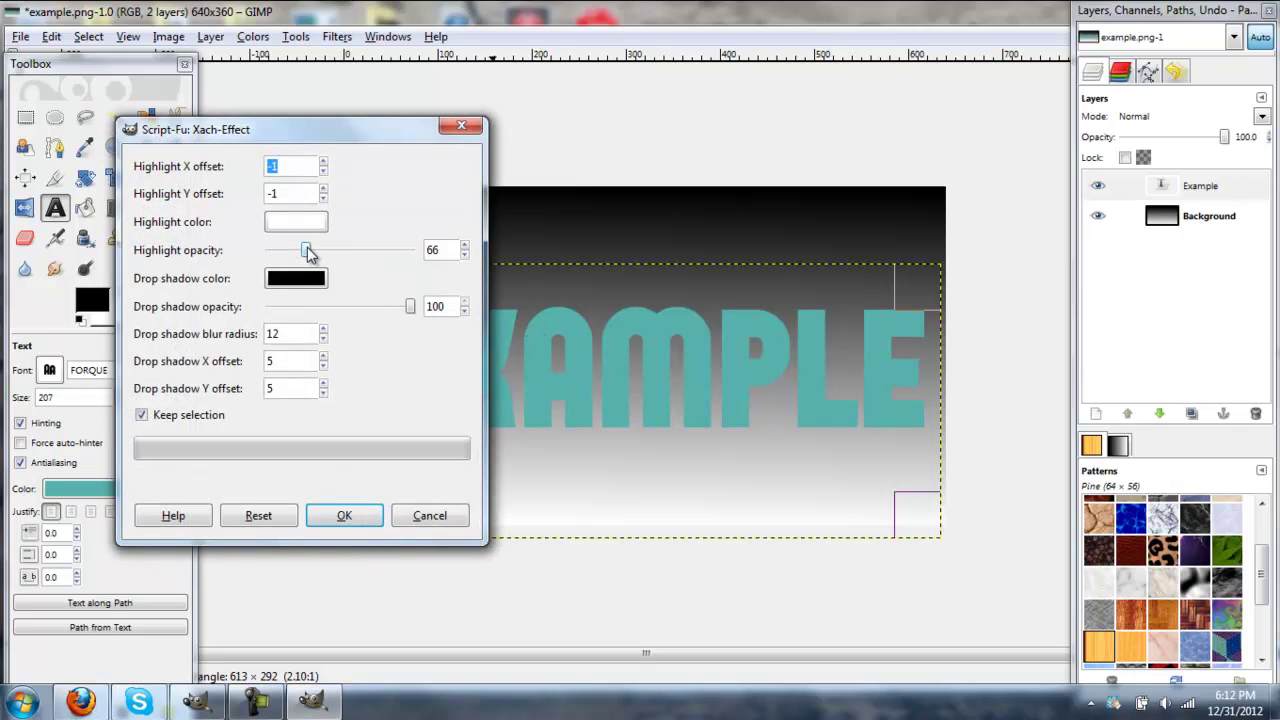
left_click(343, 520)
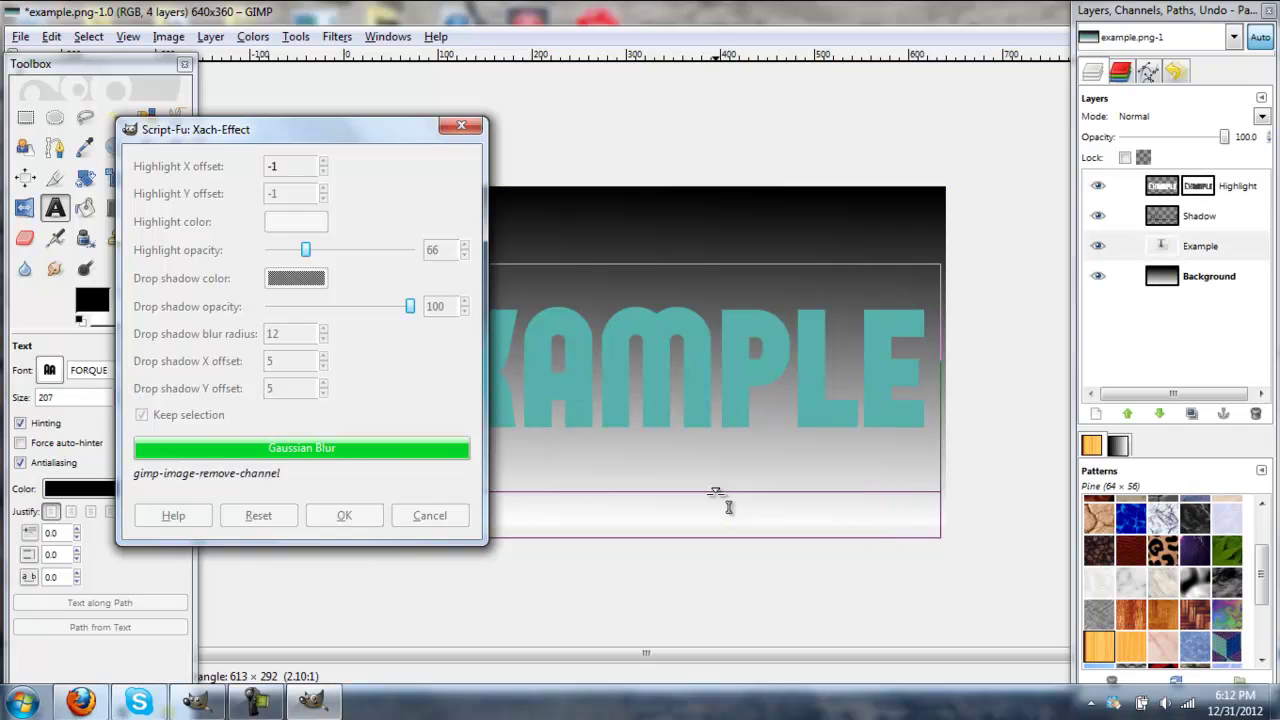
left_click(51, 36)
left_click(90, 55)
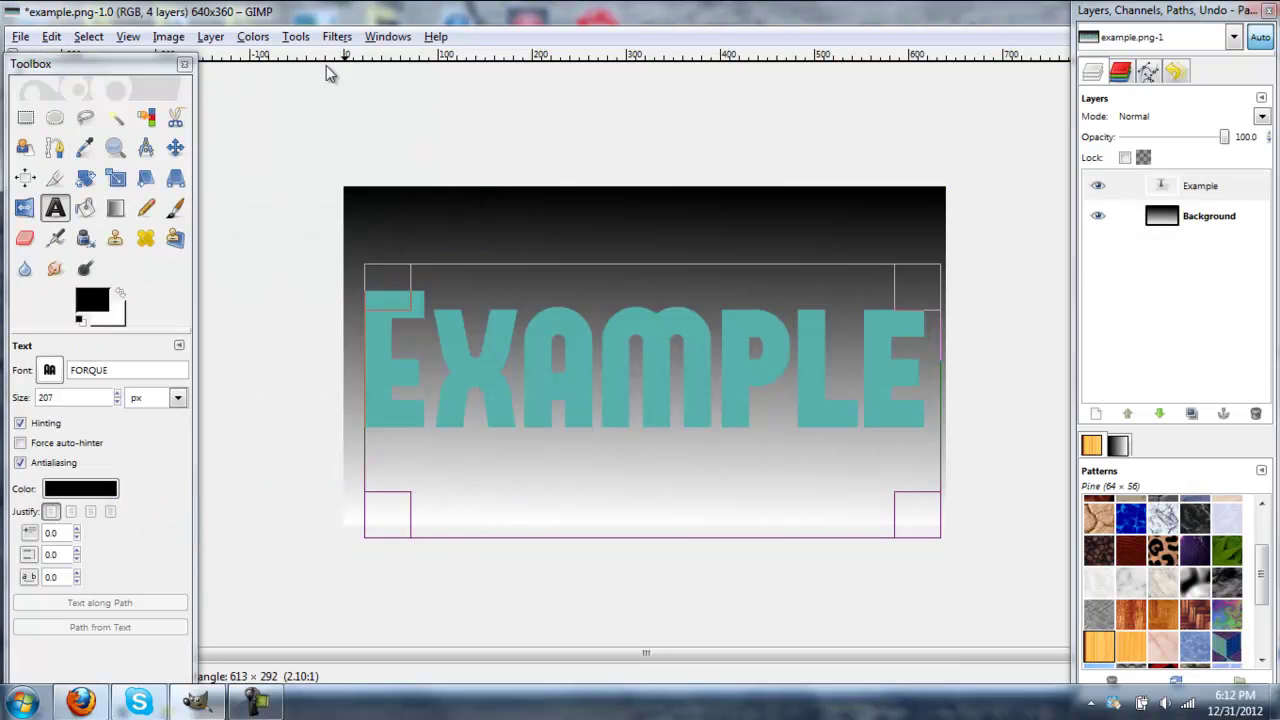
Reapply Xach-Effect with Highlight opacity lowered to 10, then Select > None.
left_click(337, 36)
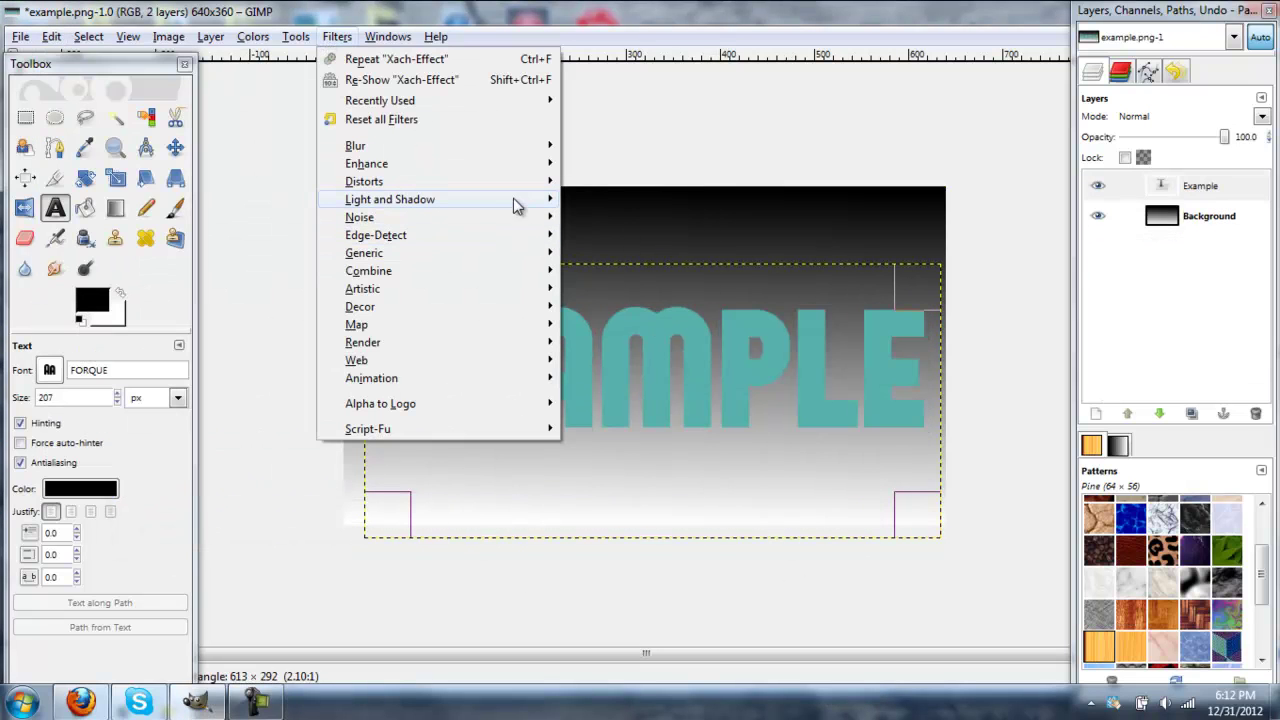
mouse_move(390, 199)
left_click(617, 332)
left_click(320, 275)
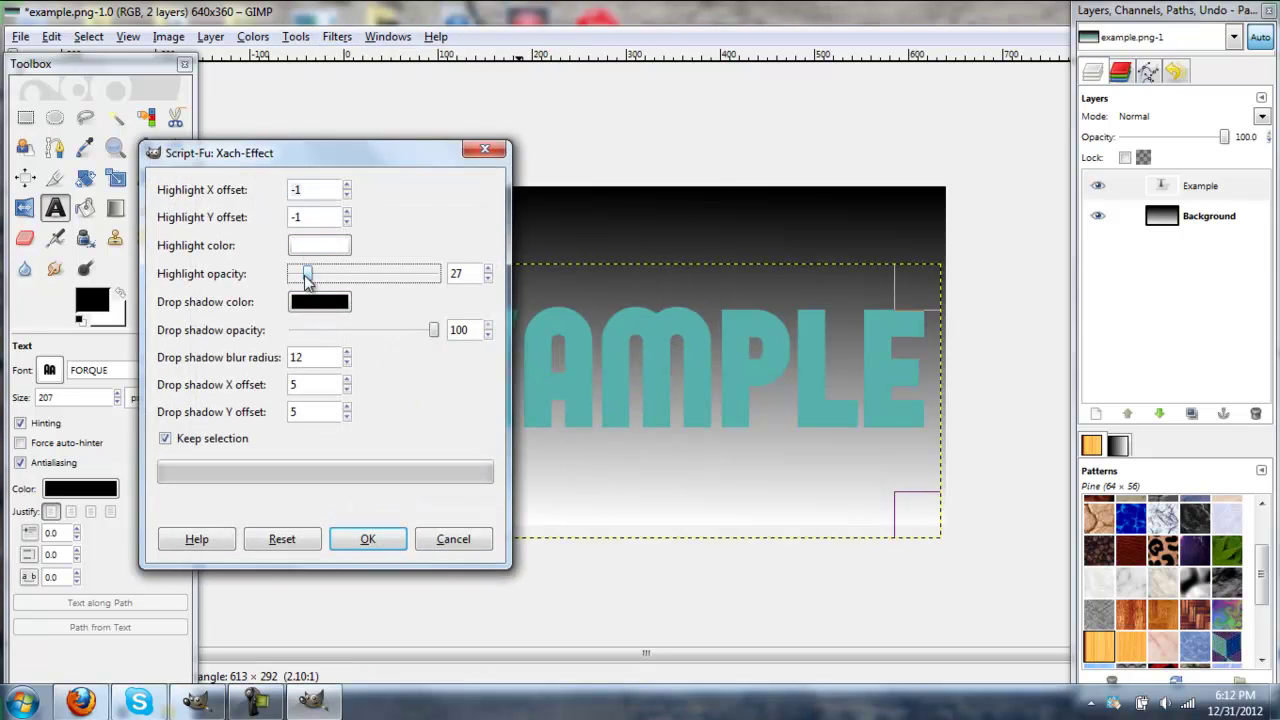
left_click(366, 541)
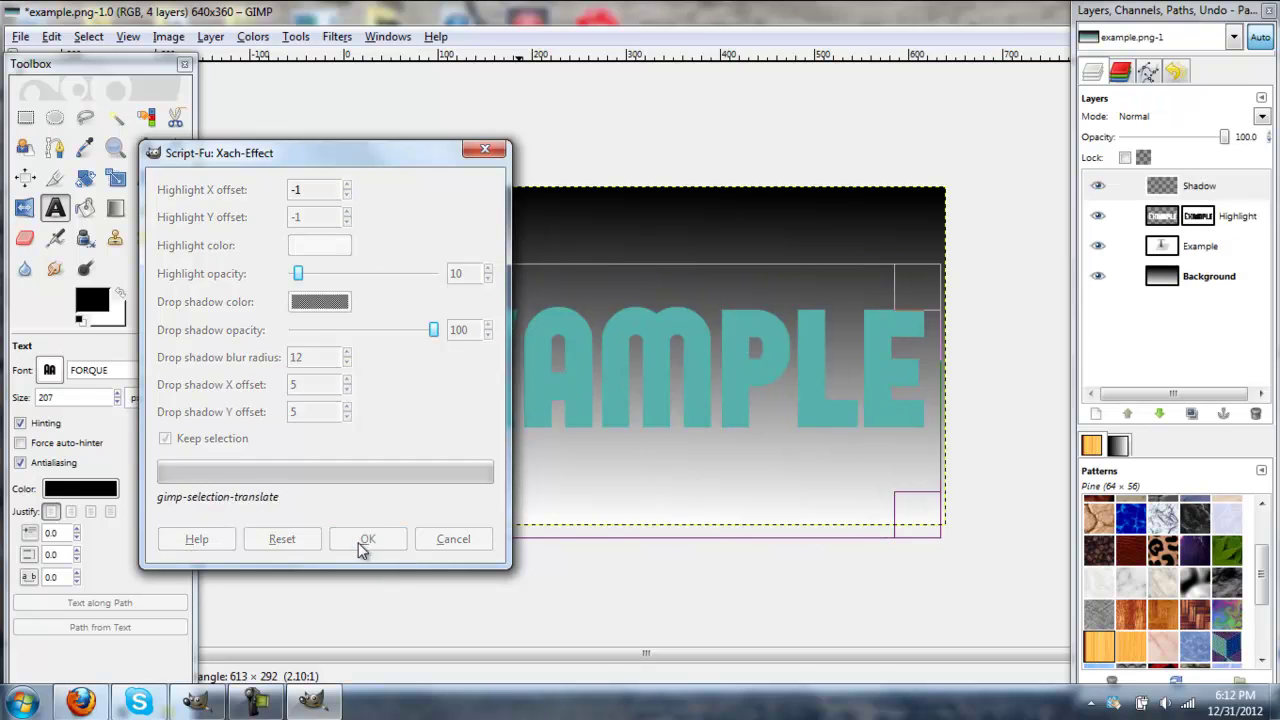
left_click(96, 36)
left_click(101, 96)
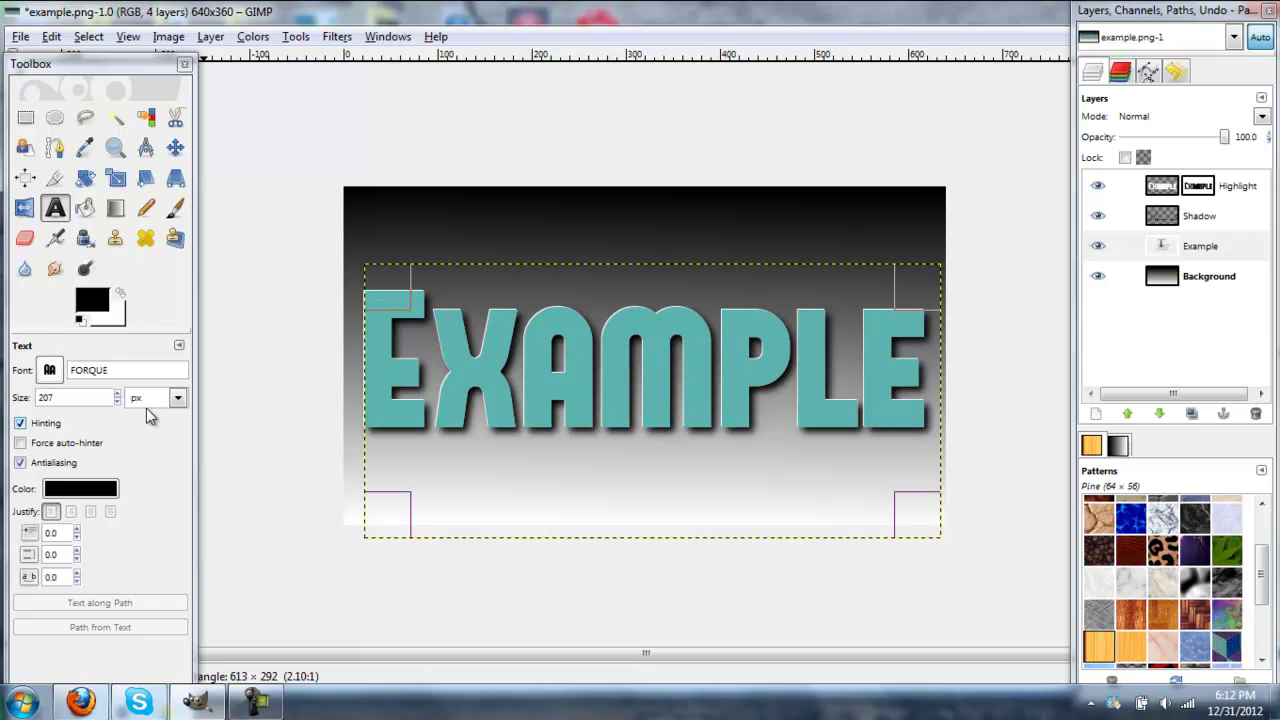
Recolour the Example text red, then light yellow (fff290), and close the Text Editor.
left_click(837, 354)
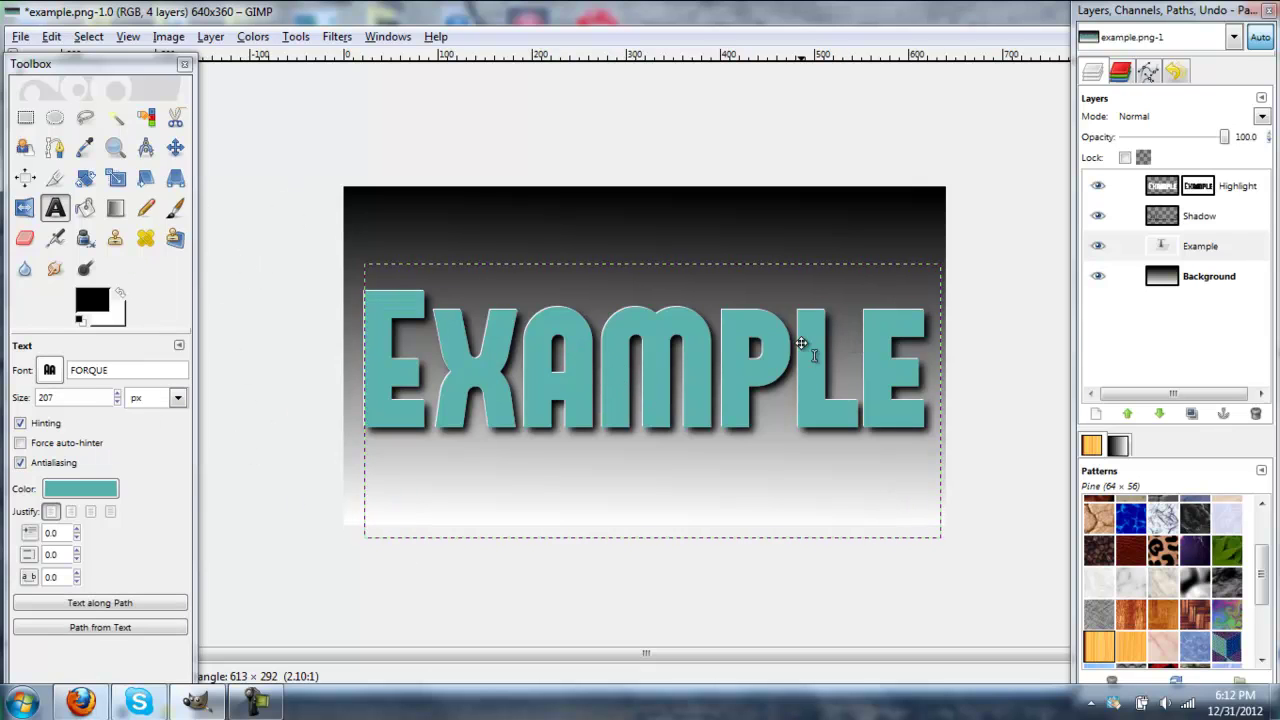
left_click(118, 490)
left_click(360, 248)
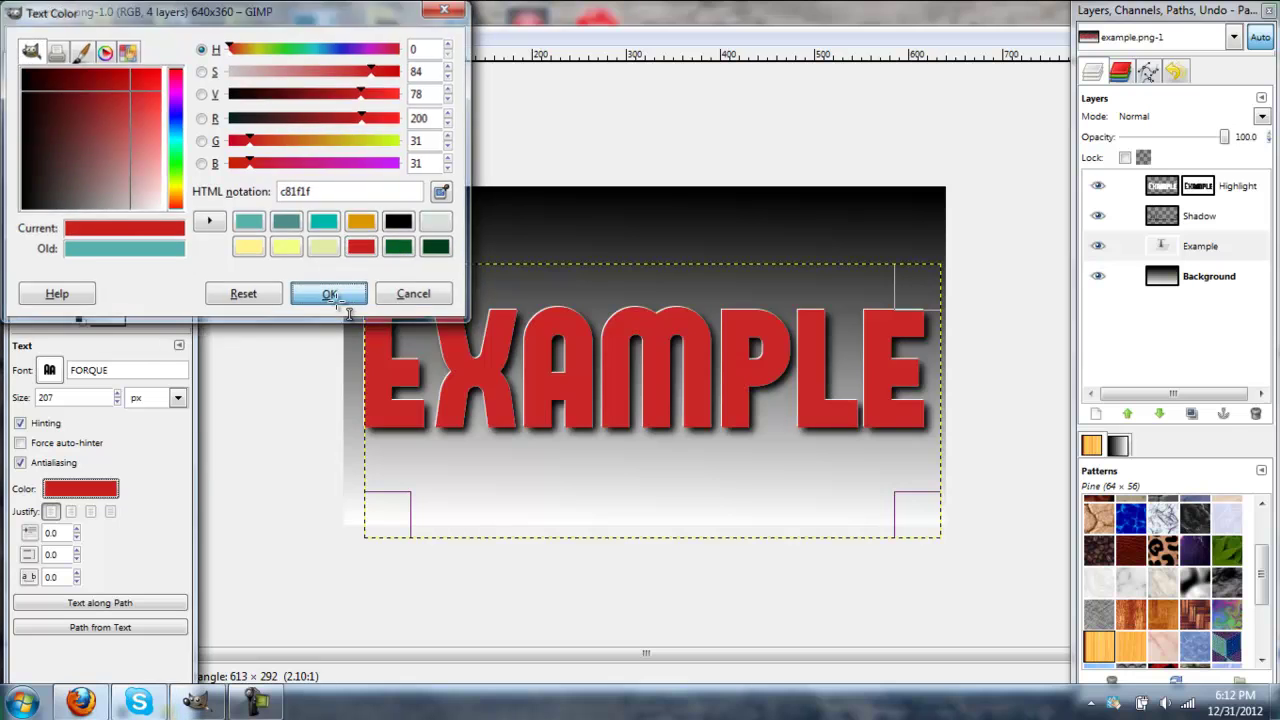
left_click(329, 294)
left_click(112, 489)
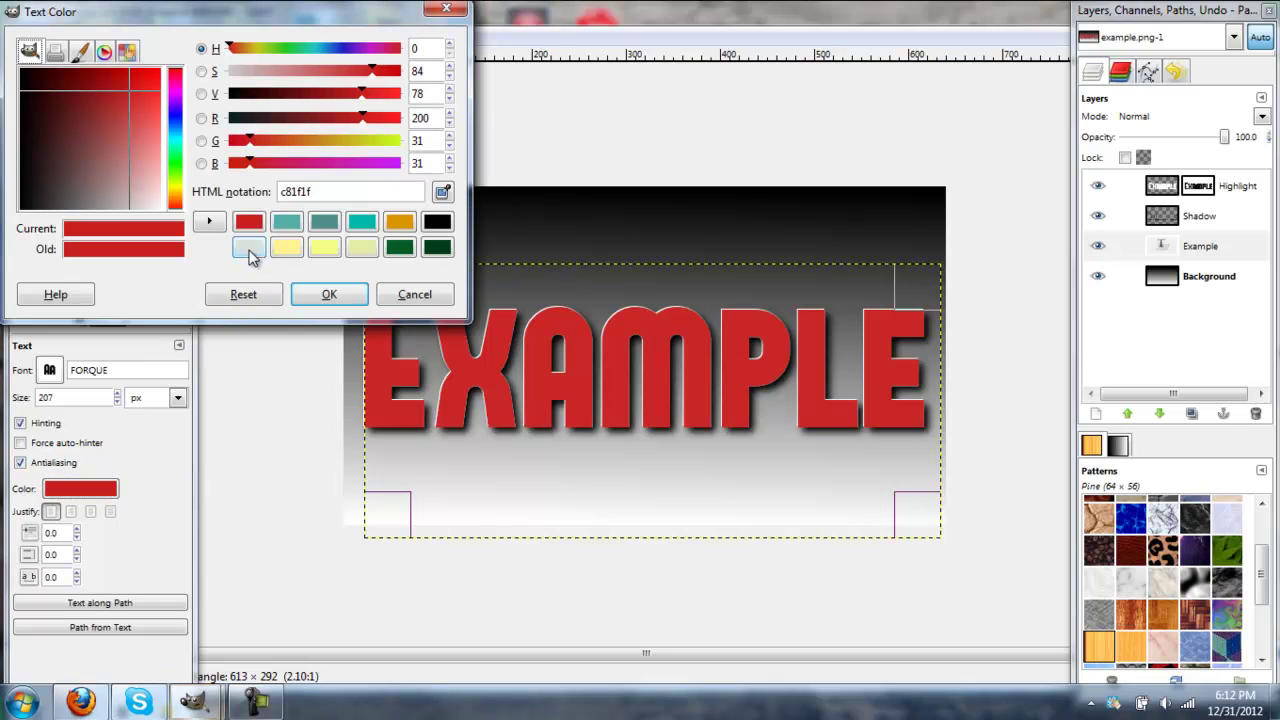
left_click(284, 258)
left_click(302, 304)
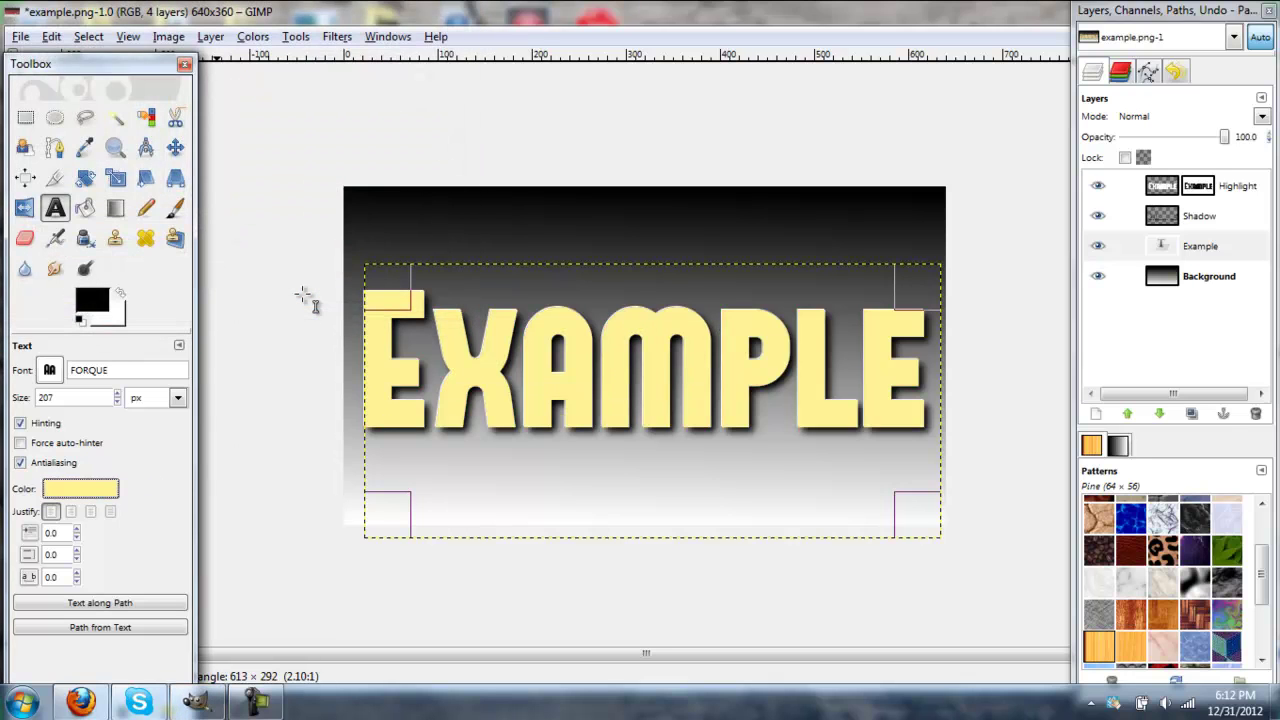
key("Tab")
left_click(1204, 665)
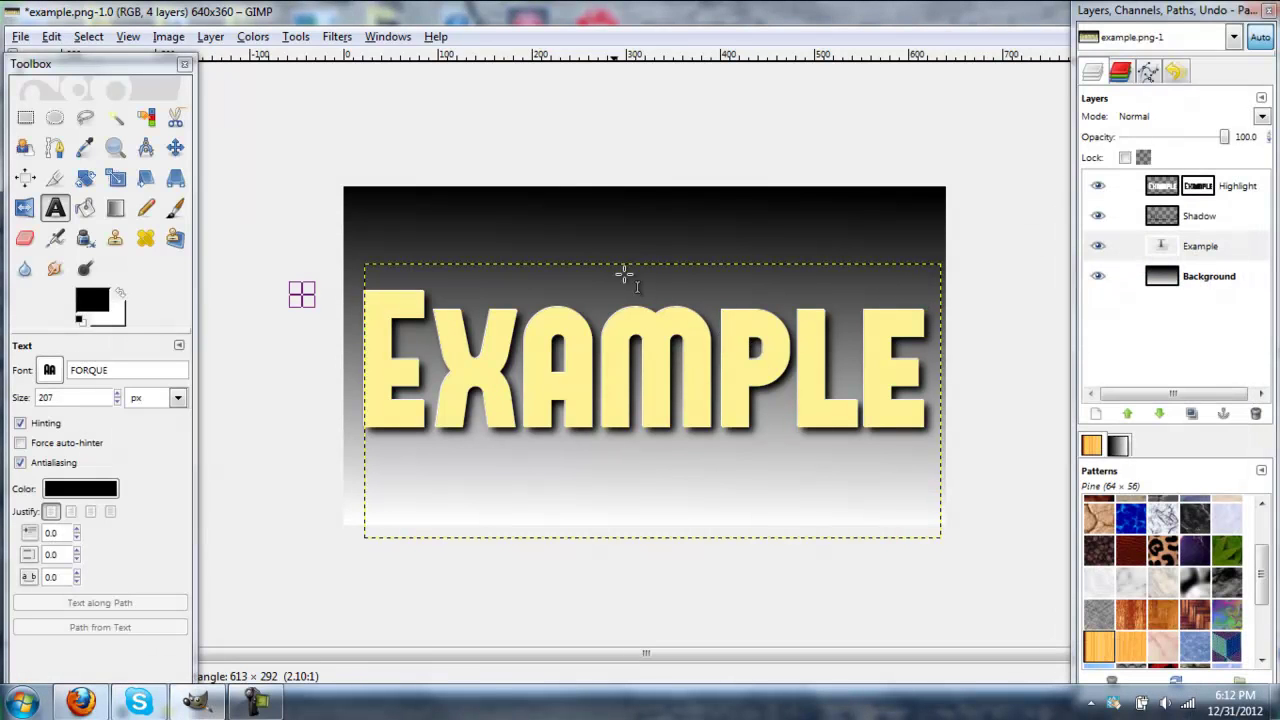
left_click(20, 36)
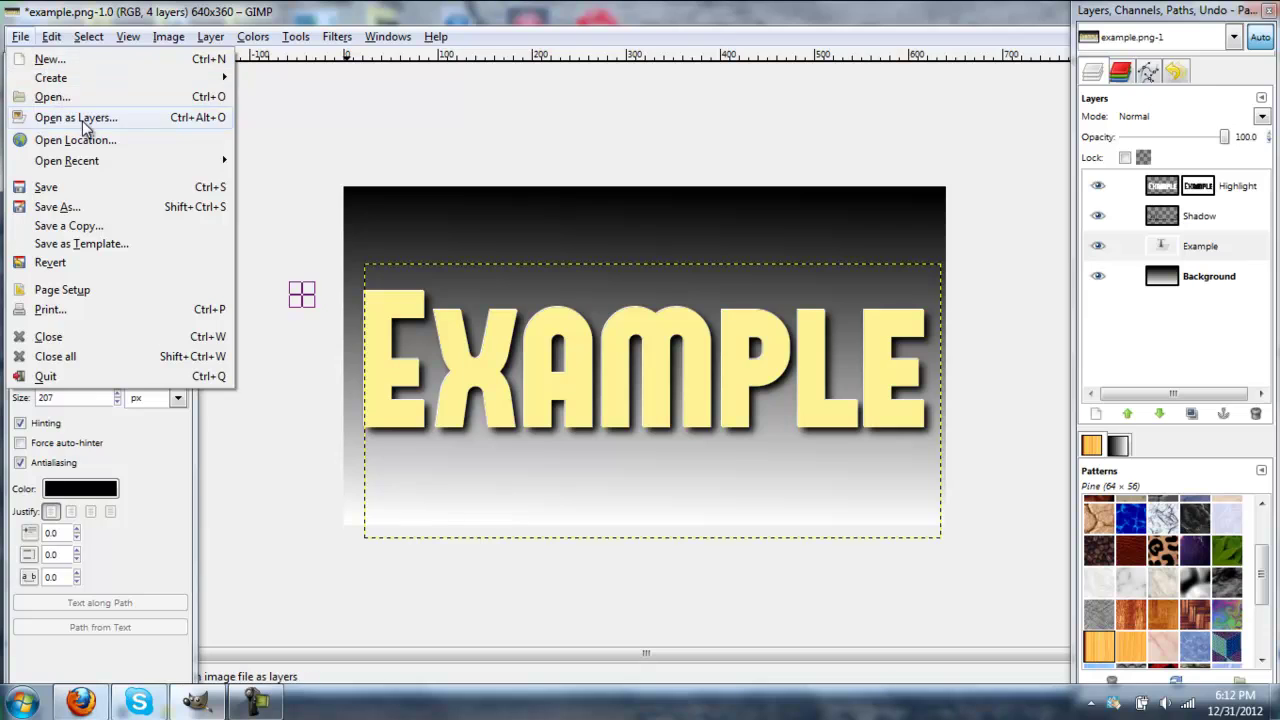
left_click(55, 94)
scroll(505, 388, "down", 5)
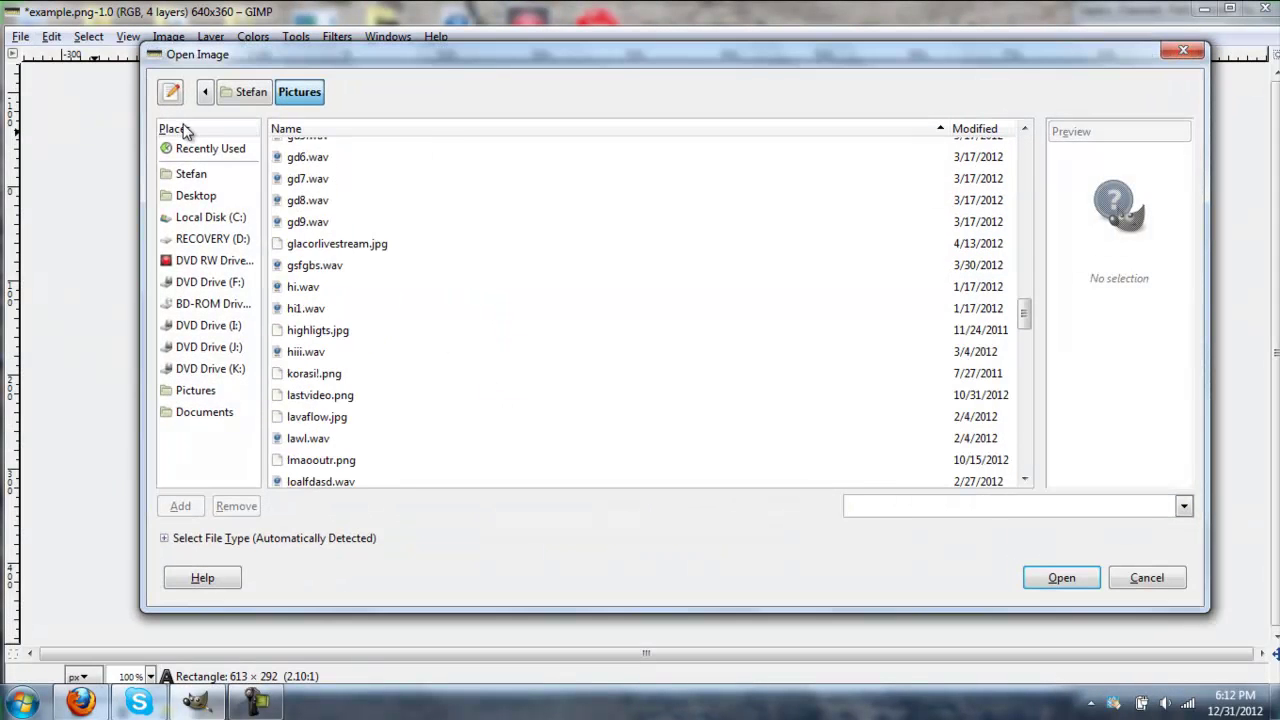
left_click(196, 195)
scroll(1014, 376, "down", 4)
scroll(1014, 376, "down", 5)
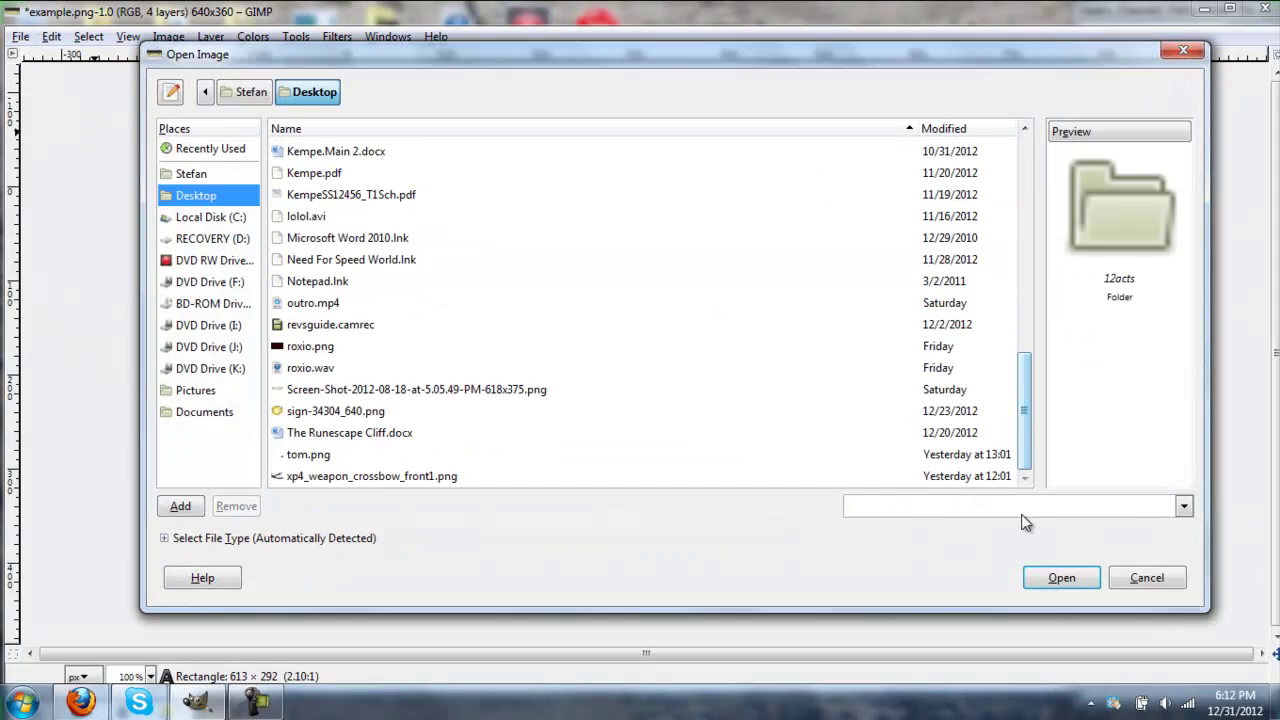
left_click(478, 392)
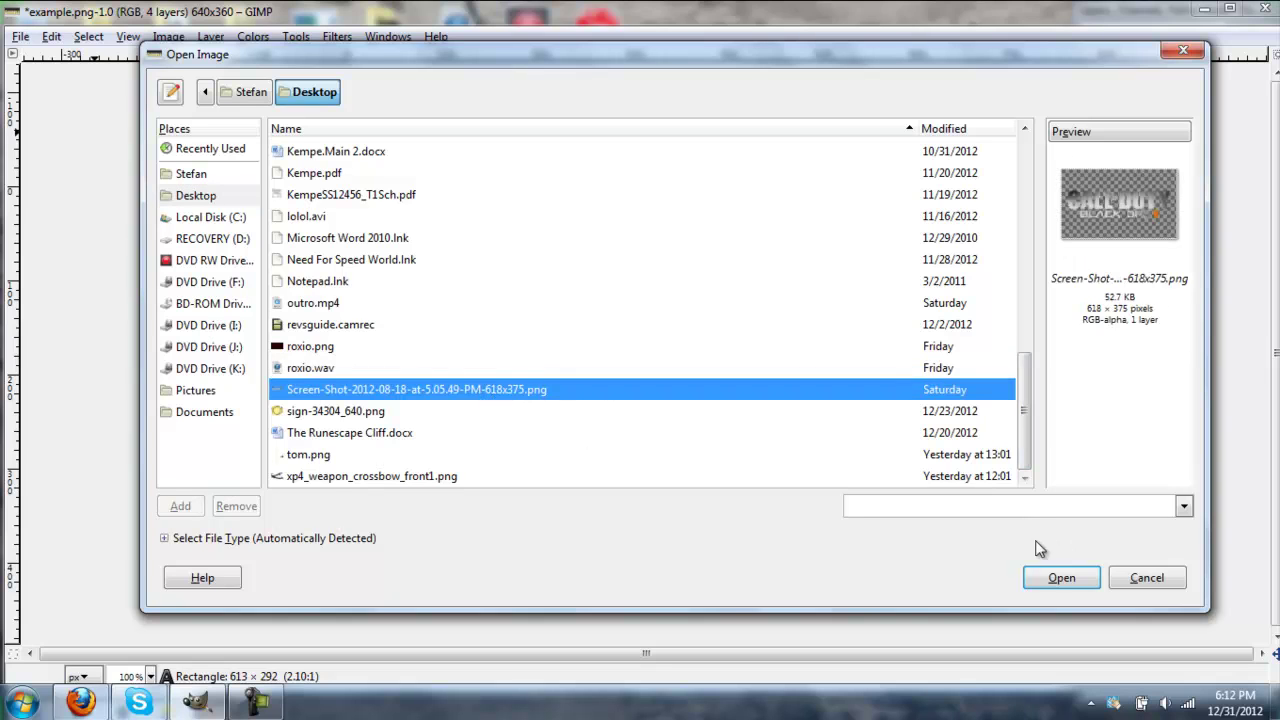
left_click(1061, 578)
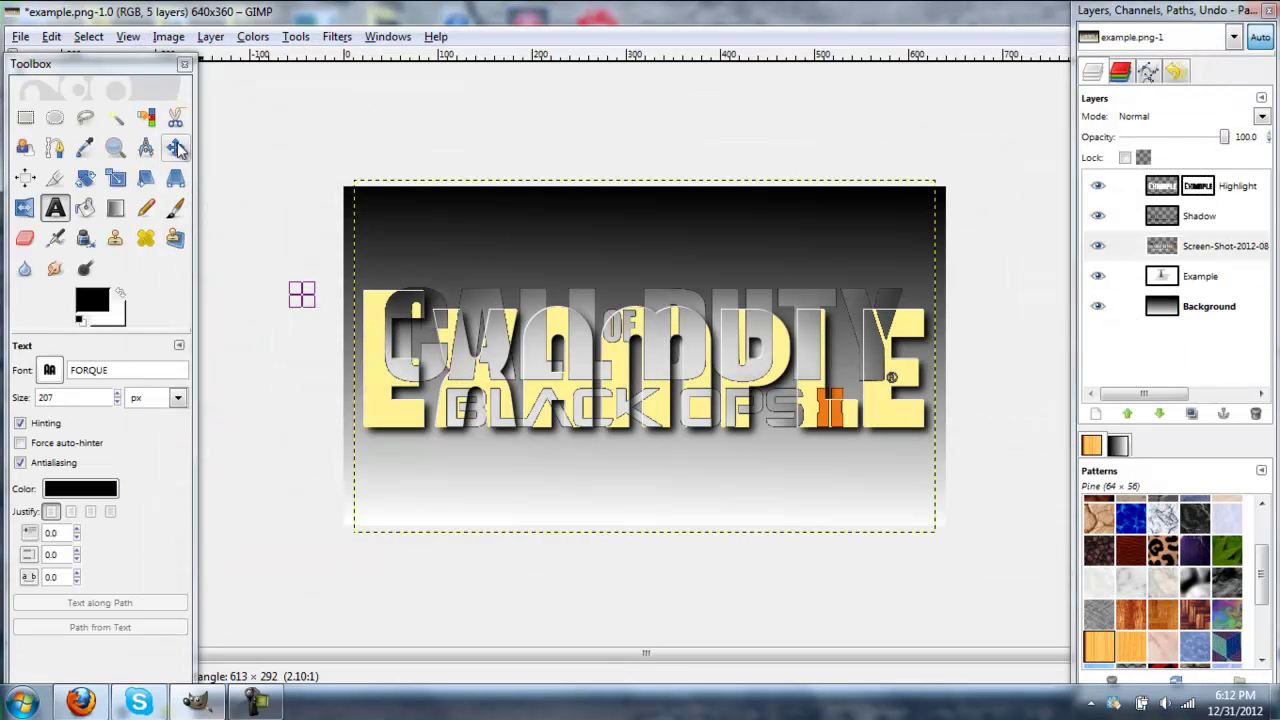
left_click(176, 148)
left_click_drag(591, 345, 595, 492)
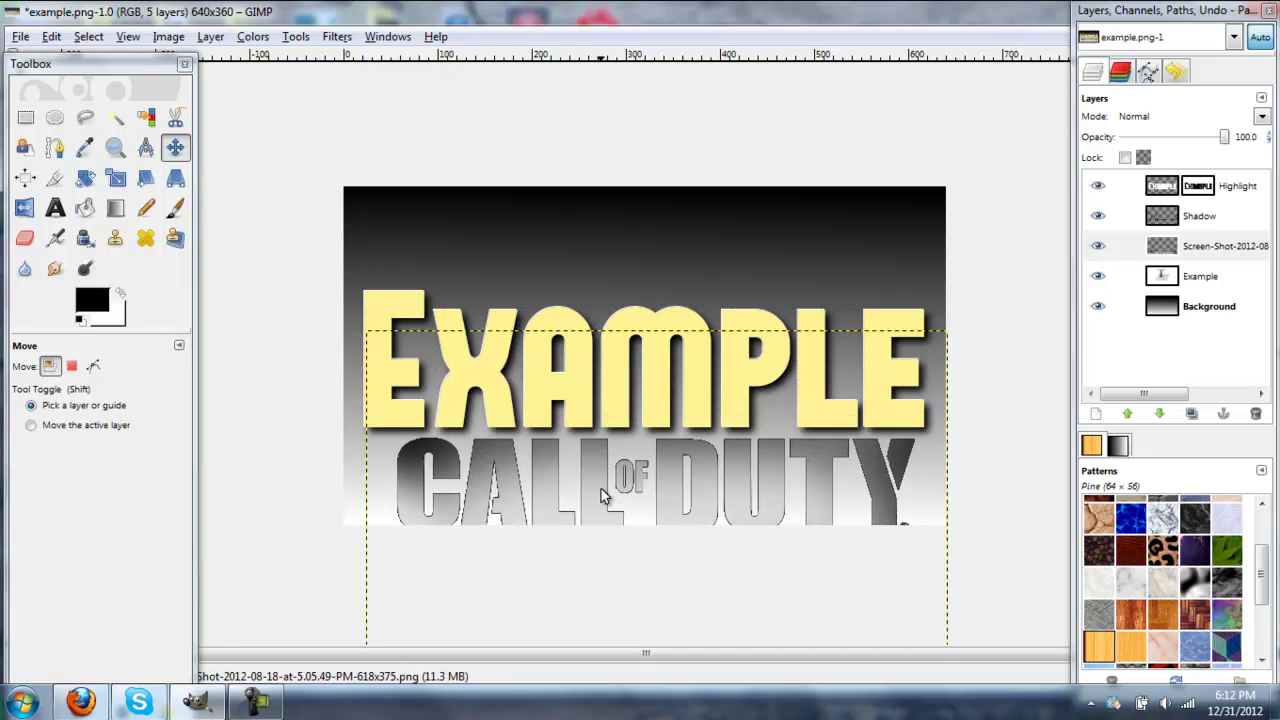
left_click_drag(595, 492, 597, 493)
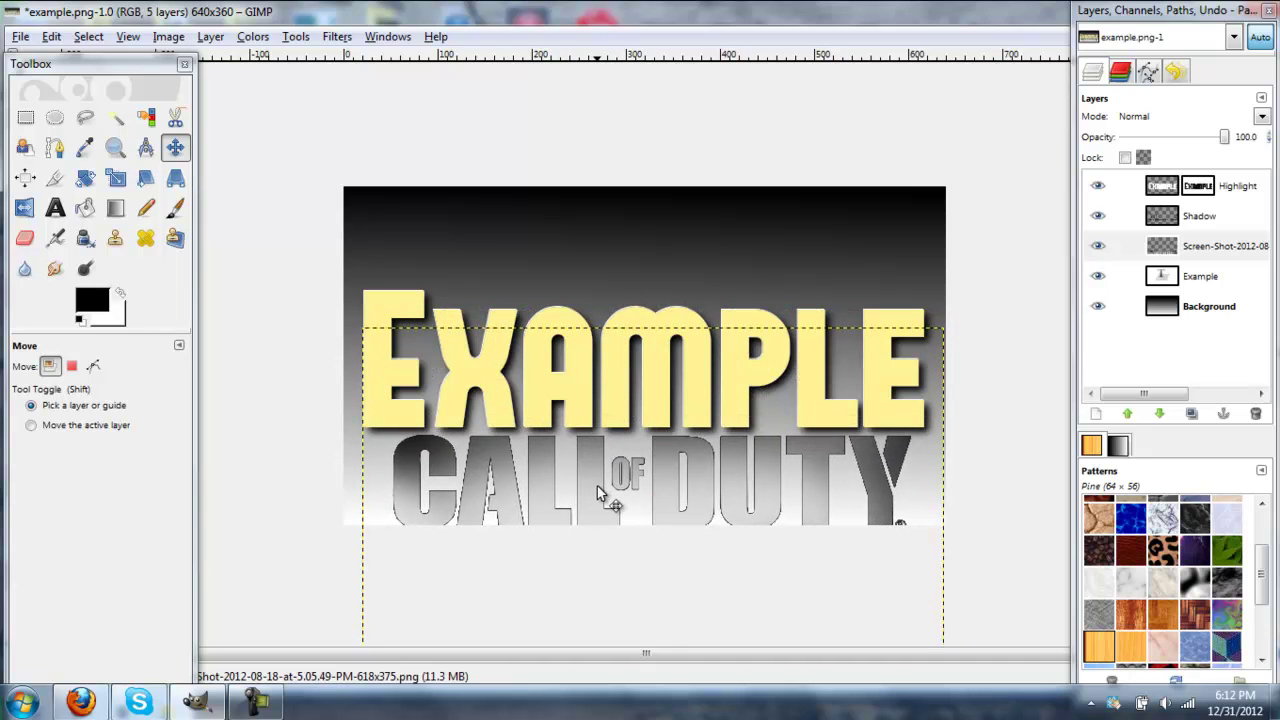
left_click(51, 36)
left_click(45, 63)
left_click(51, 36)
left_click(45, 63)
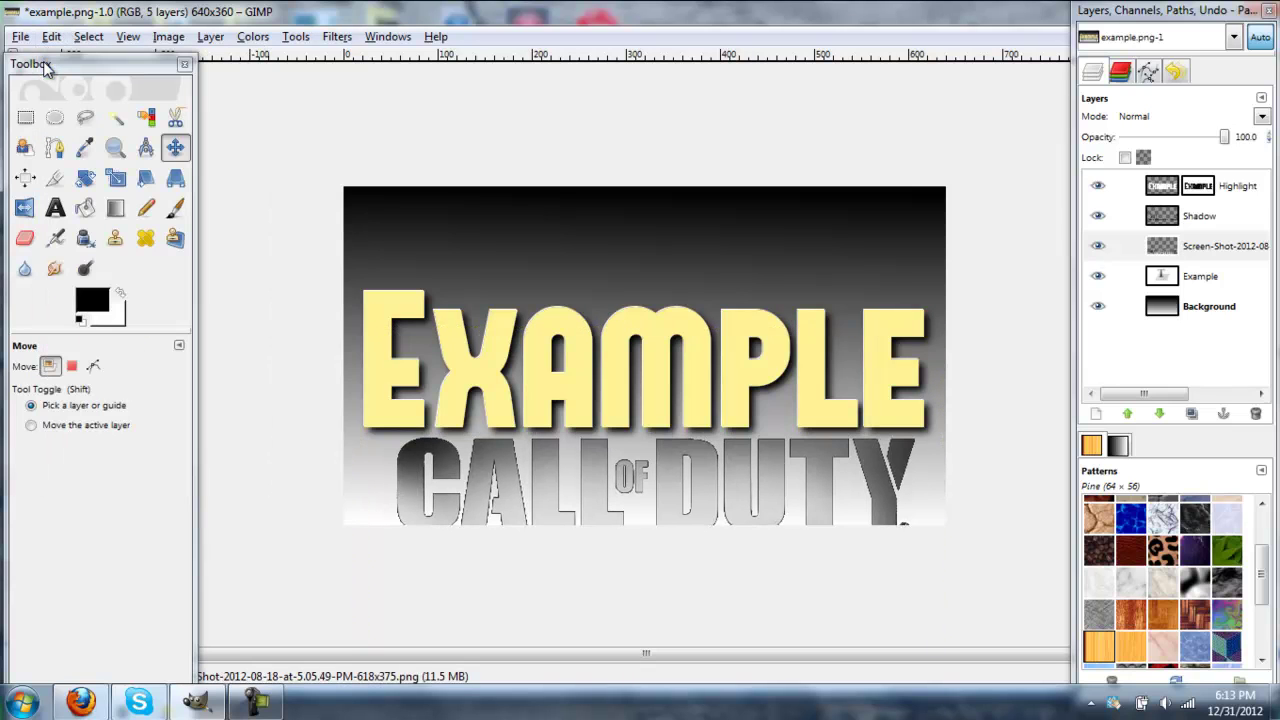
left_click(51, 36)
left_click(50, 60)
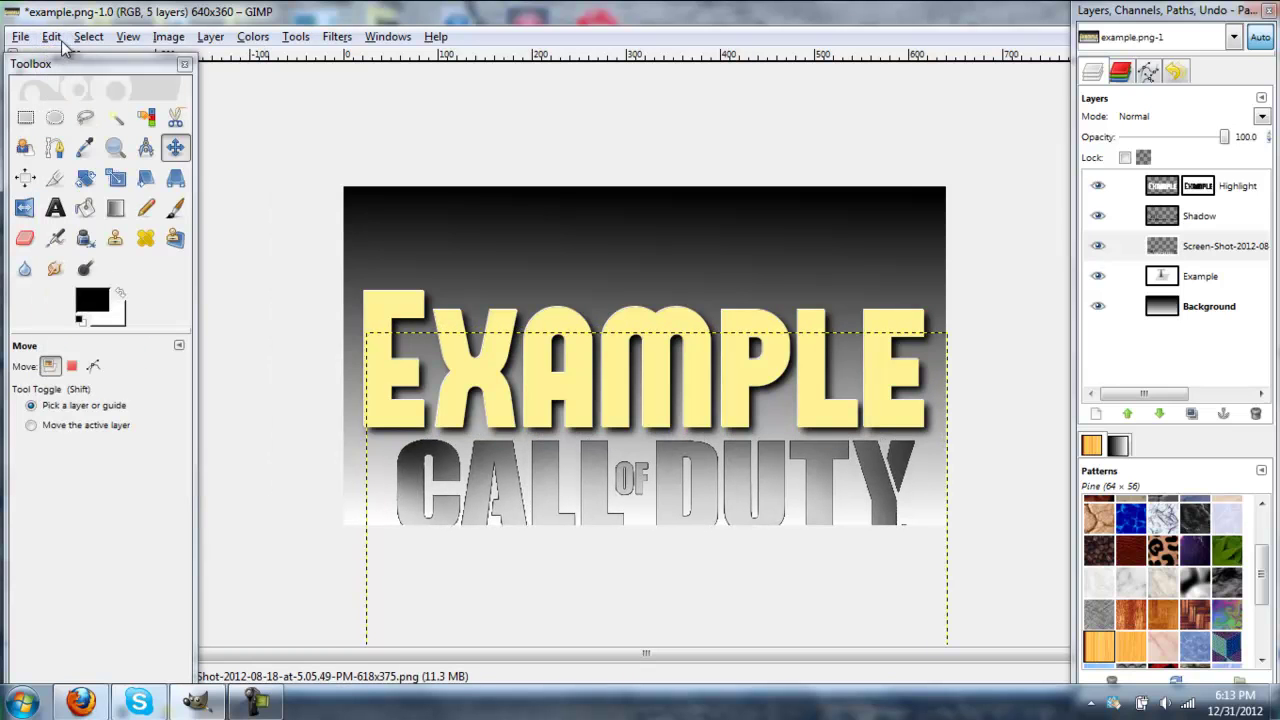
key("ctrl+z")
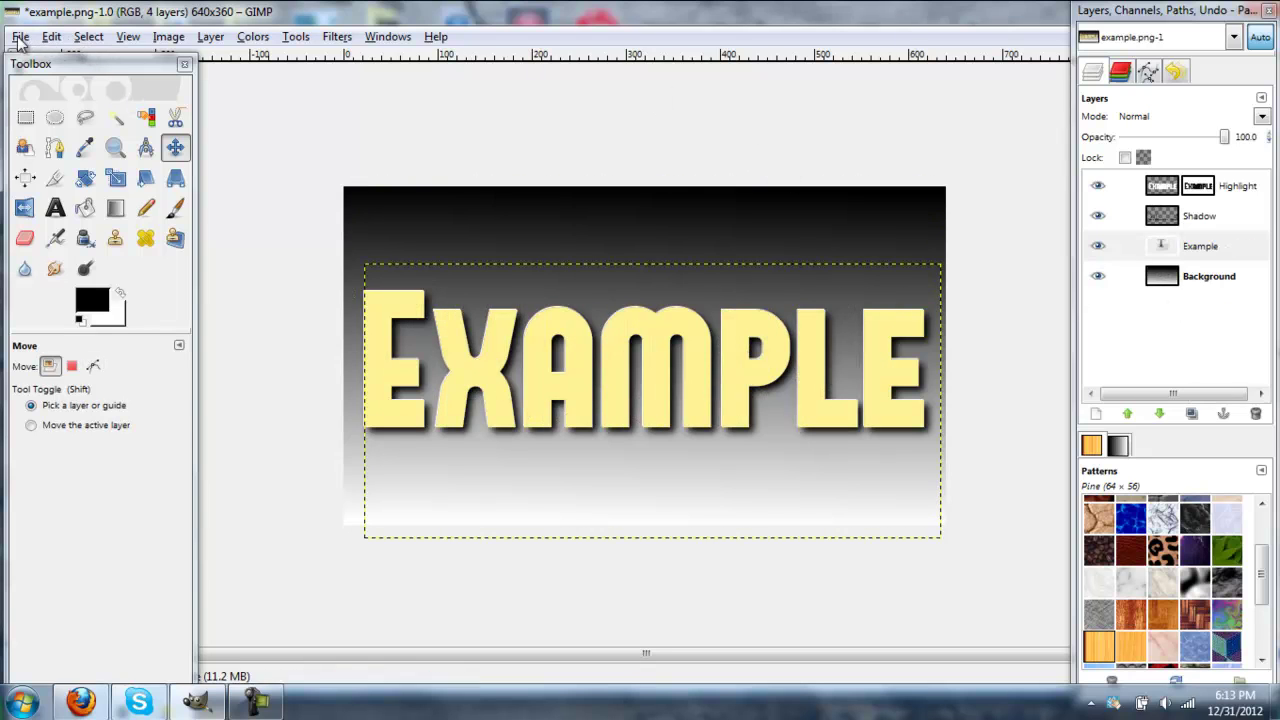
Start saving the image to the Desktop, then cancel the export prompt.
left_click(18, 38)
left_click(93, 207)
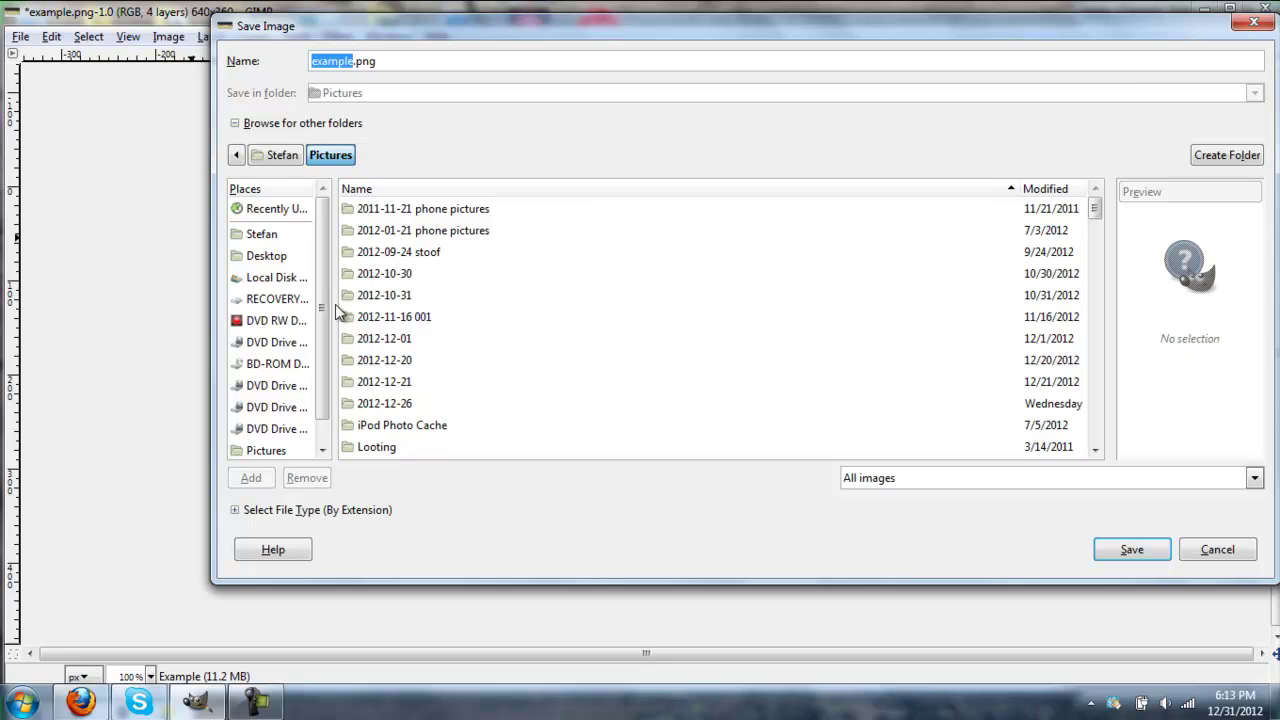
left_click(266, 258)
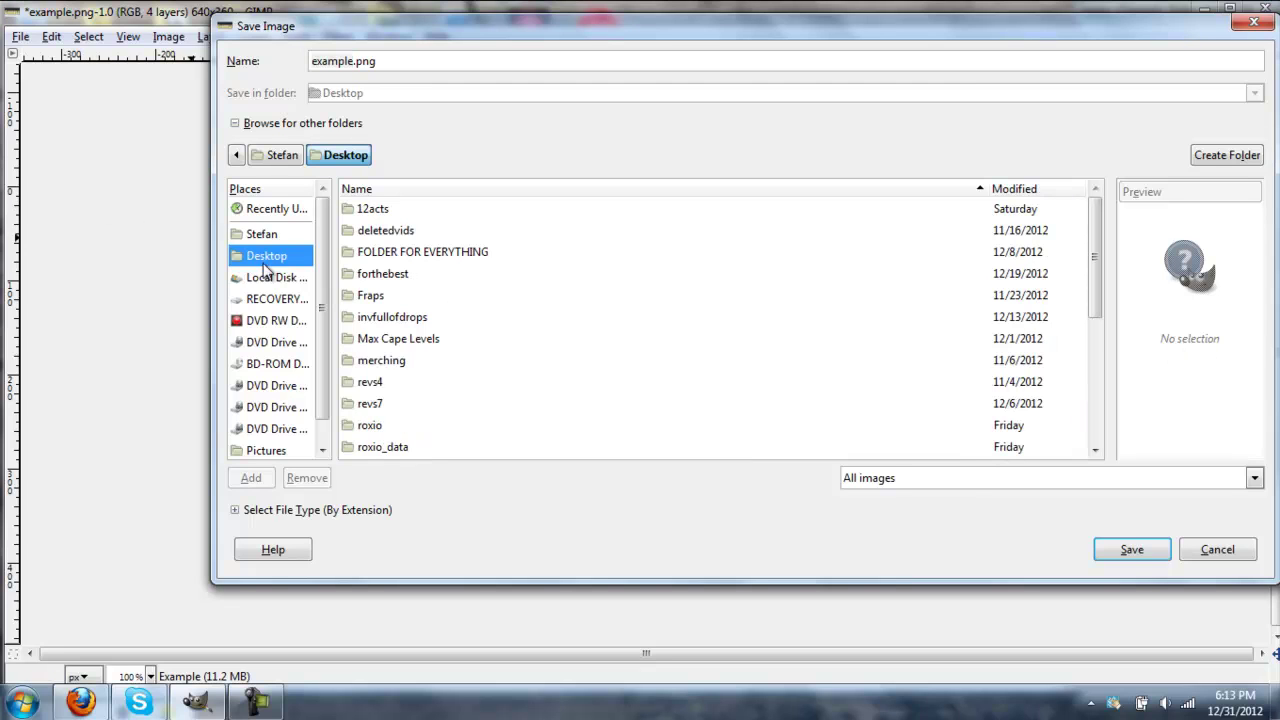
left_click(1130, 553)
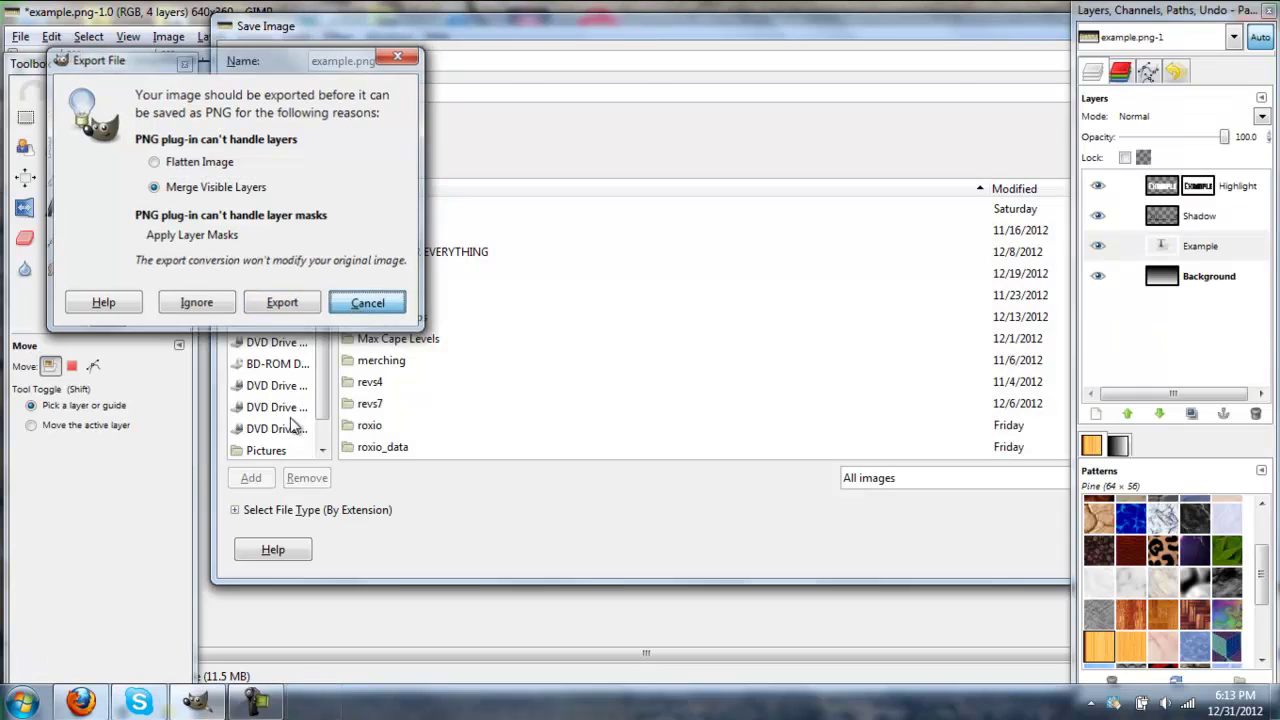
key("Escape")
Save the image to Pictures as example.png, overwriting the old file and confirming the PNG export.
scroll(293, 427, "down", 1)
left_click(290, 449)
left_click(293, 427)
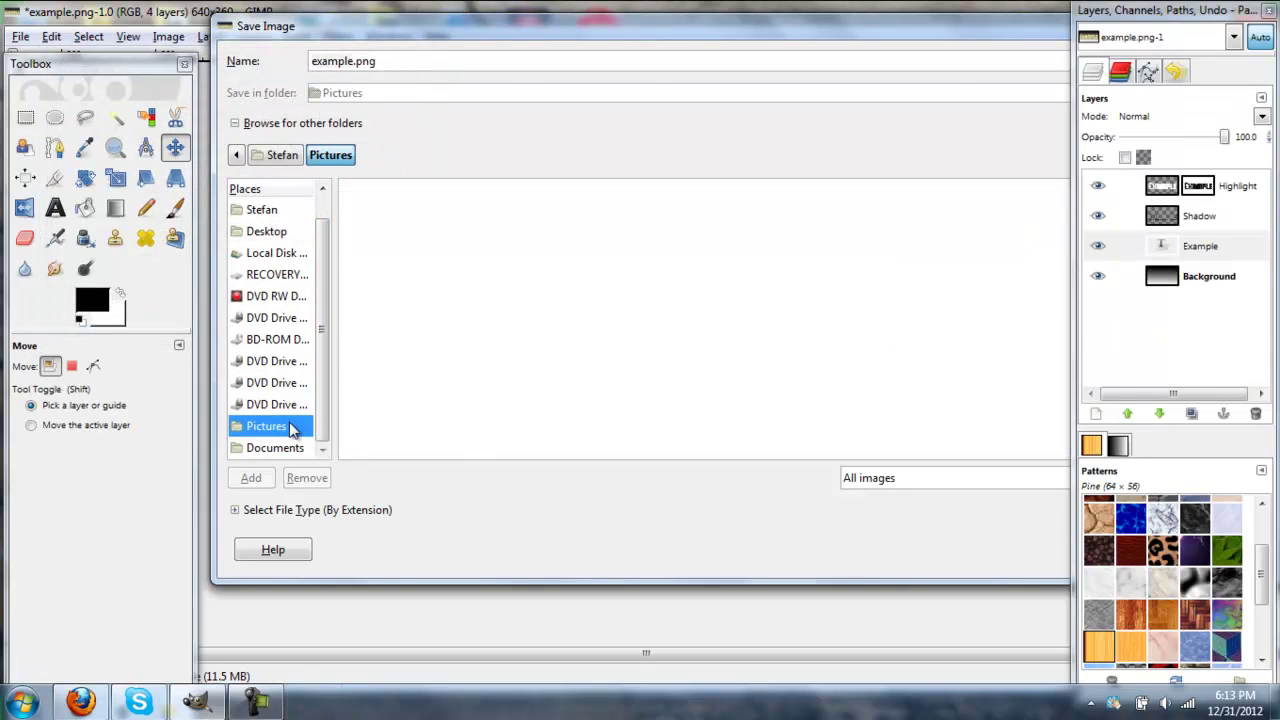
scroll(586, 380, "down", 8)
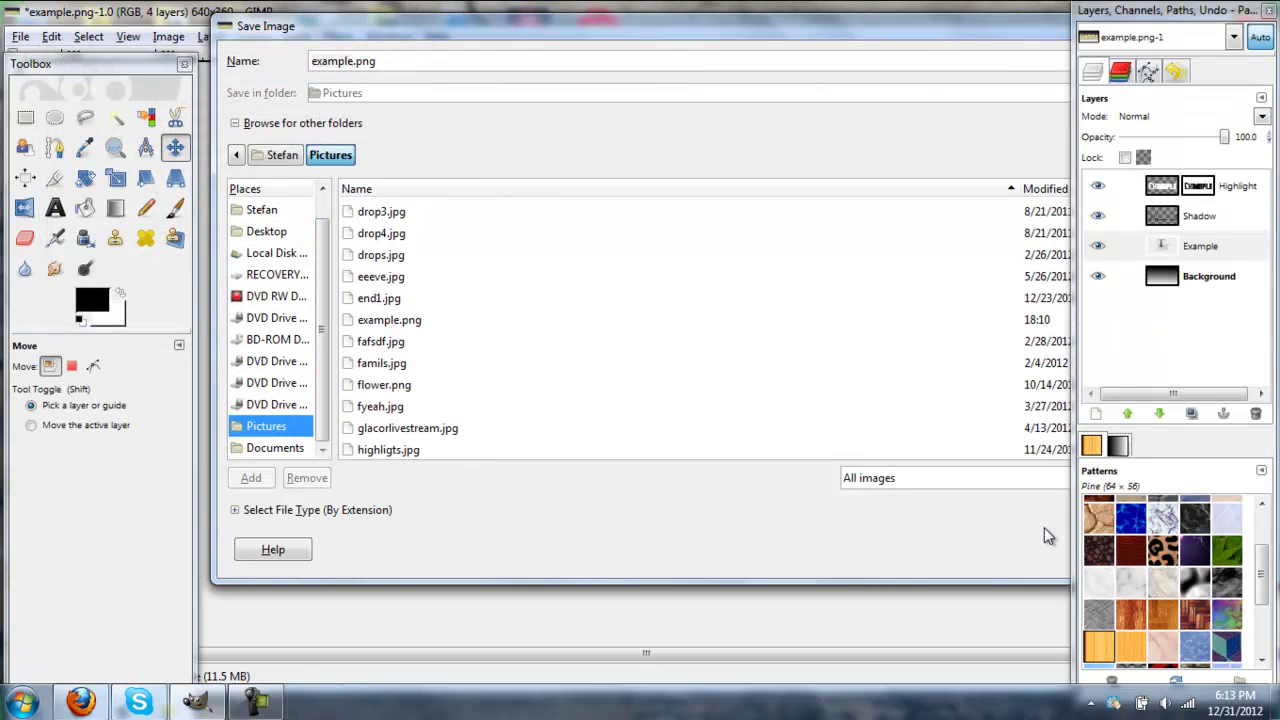
left_click_drag(862, 37, 614, 60)
left_click(885, 573)
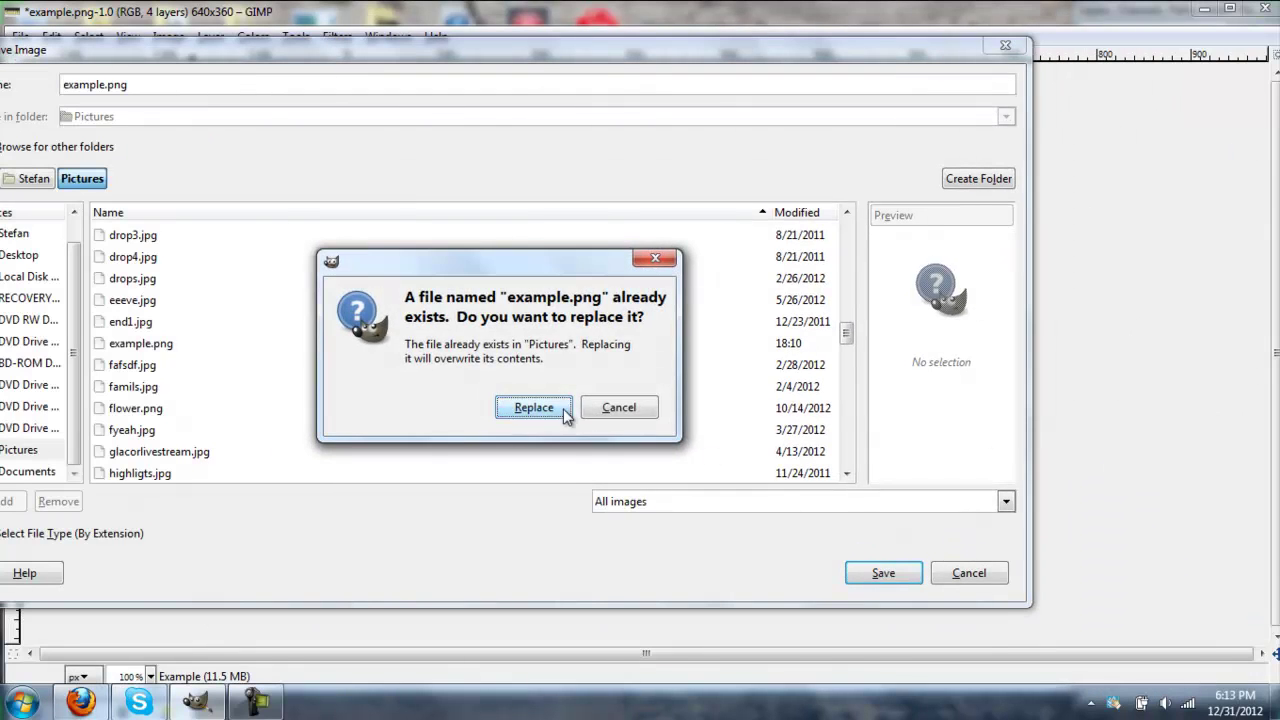
left_click(503, 405)
left_click(330, 352)
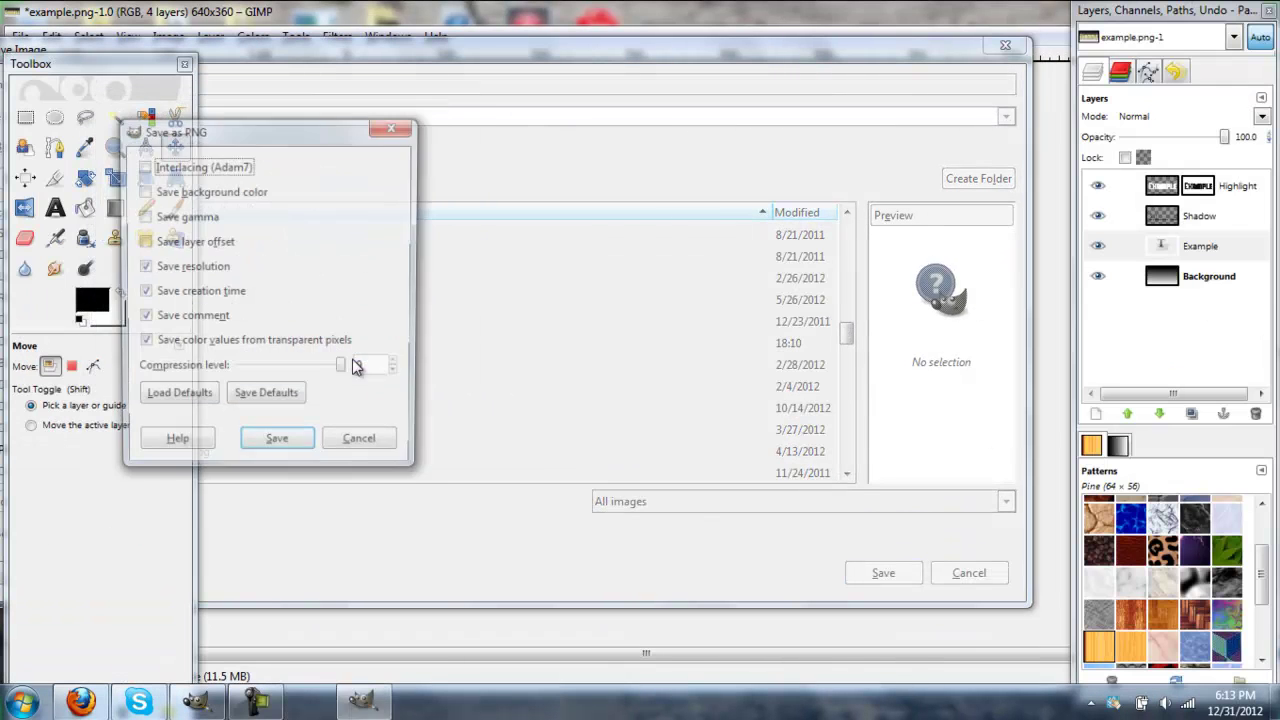
left_click(275, 446)
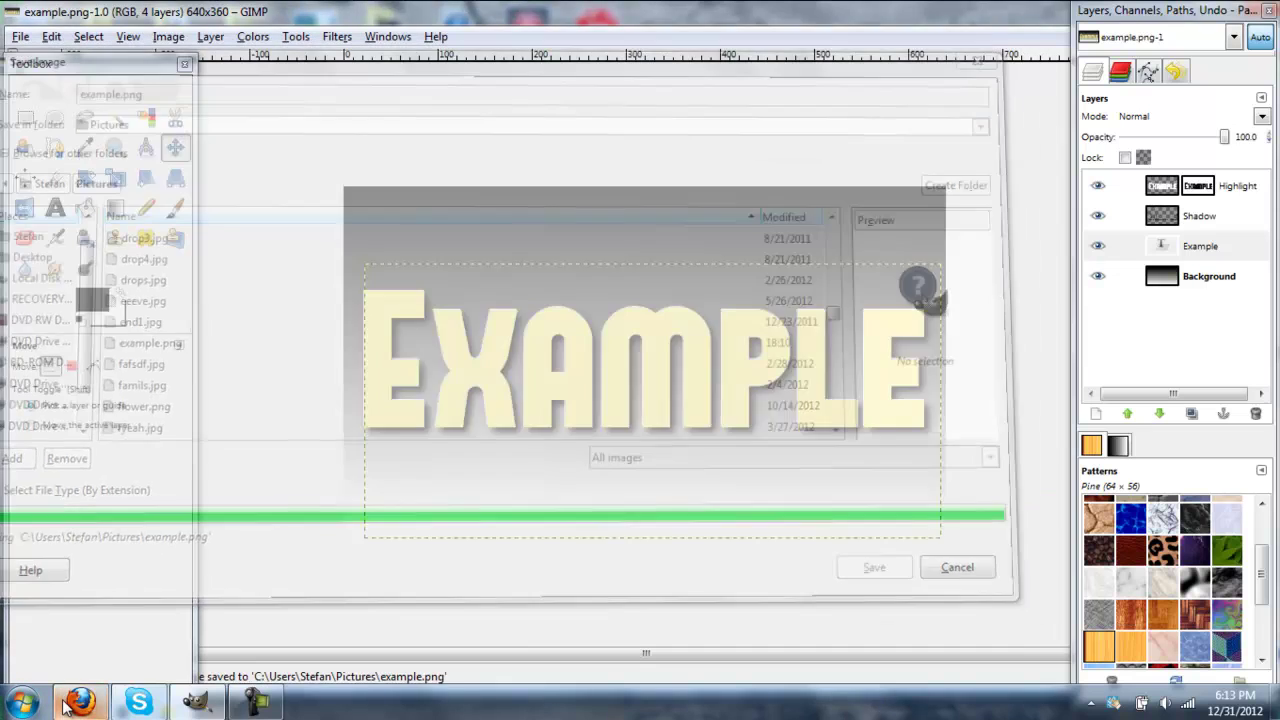
Open YouTube's uploaded-videos list in a new Firefox tab.
left_click(76, 704)
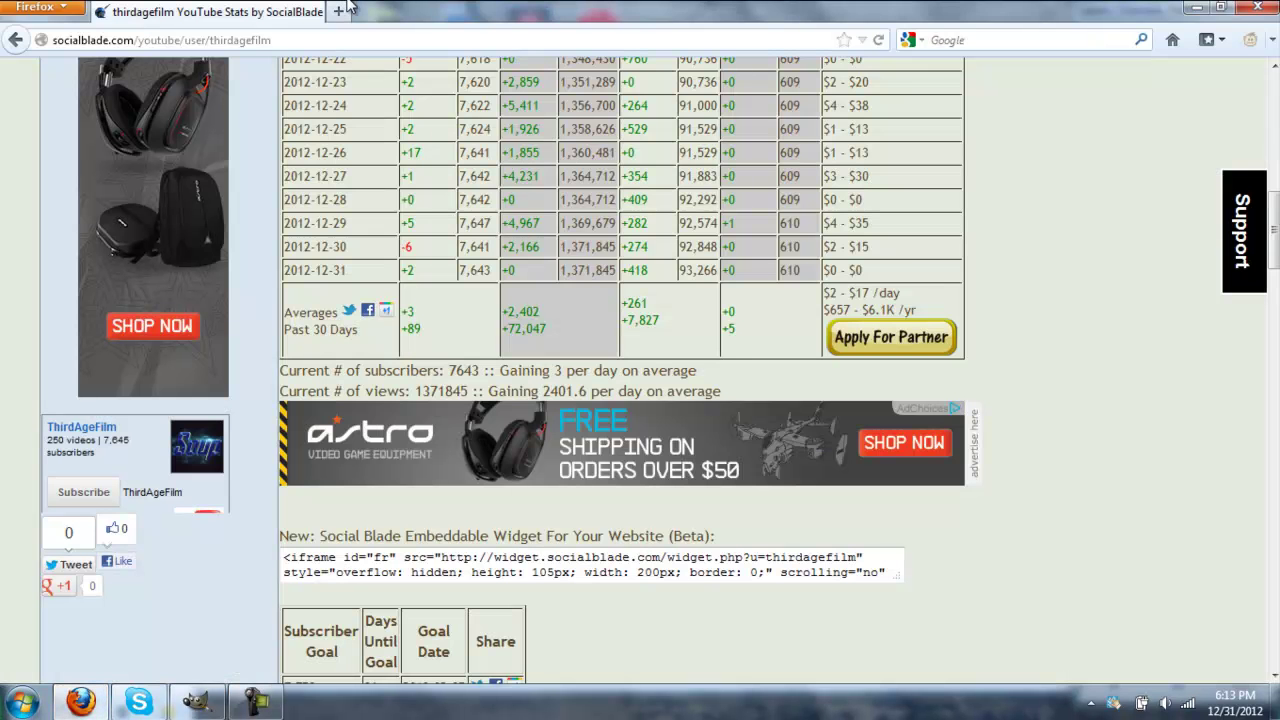
left_click(346, 6)
type("y")
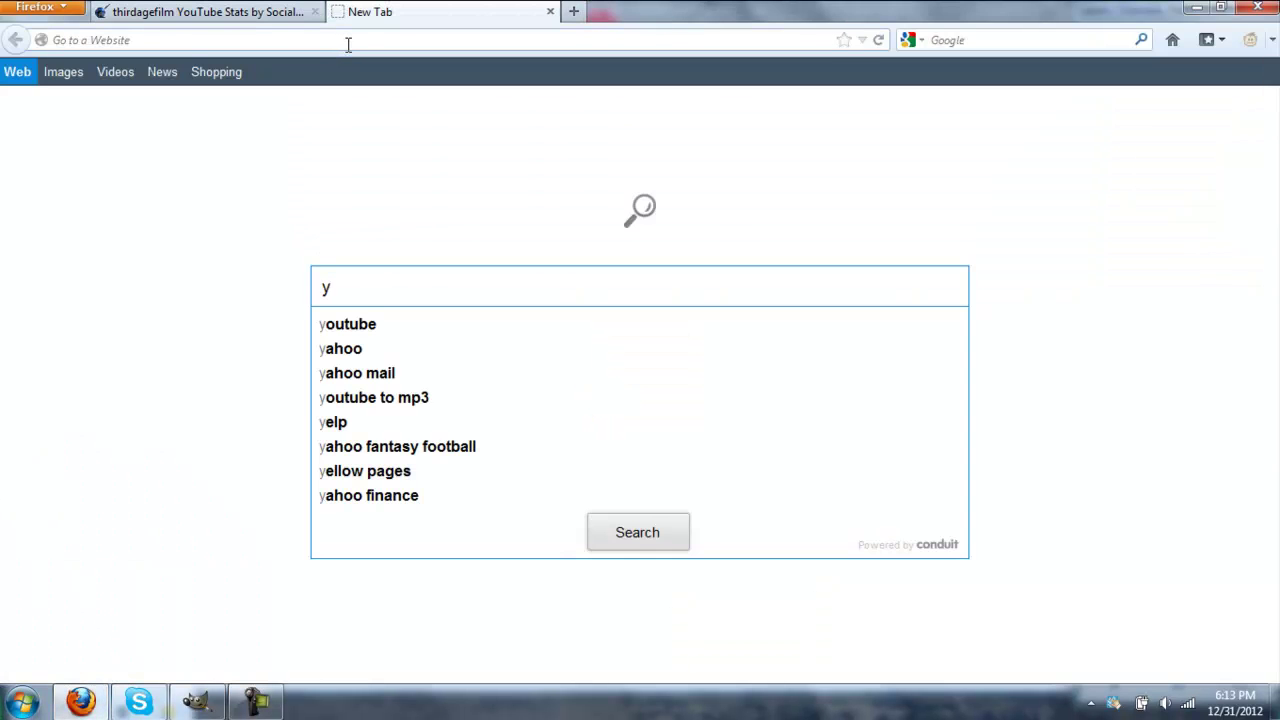
left_click(348, 40)
key("Down")
key("Down")
key("Return")
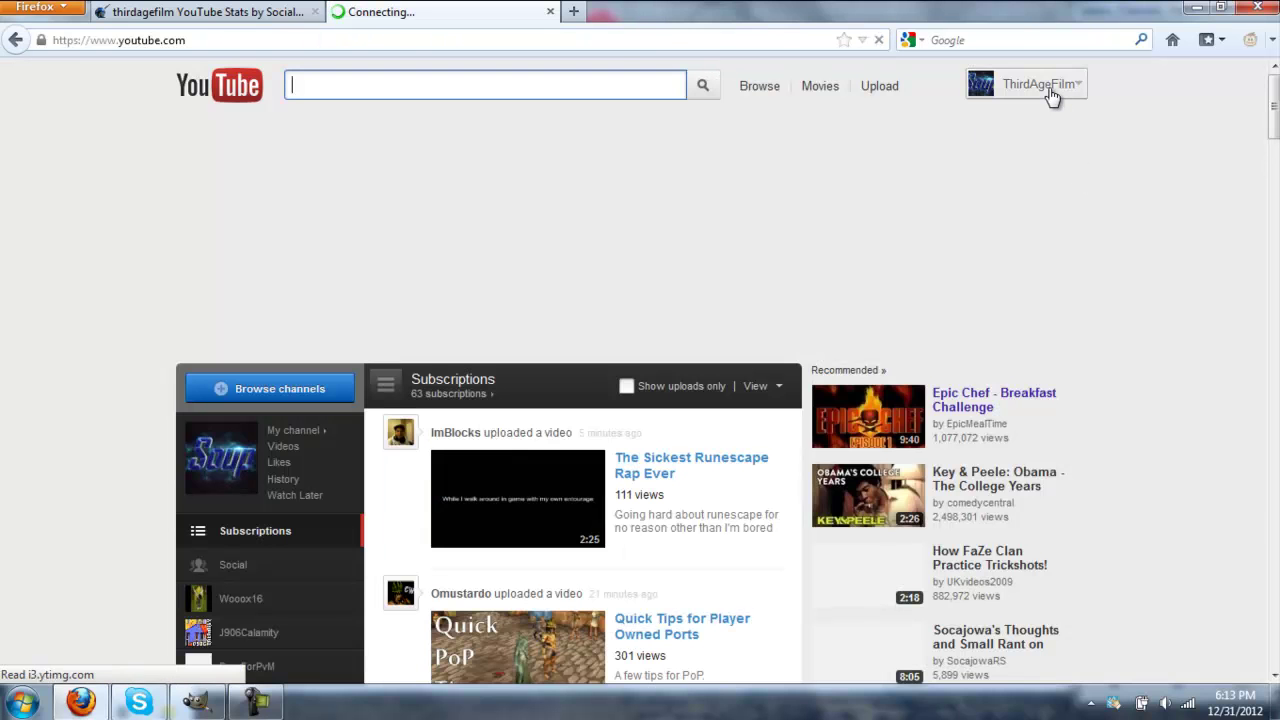
left_click(1048, 88)
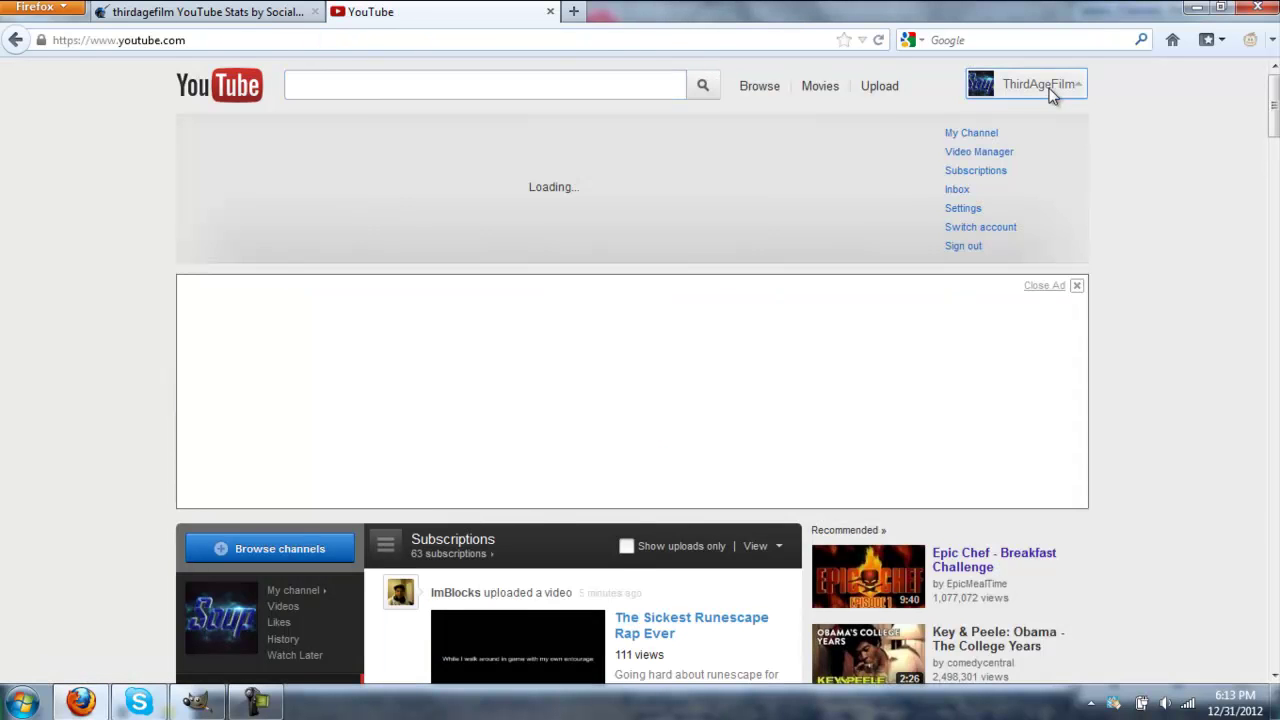
left_click(983, 155)
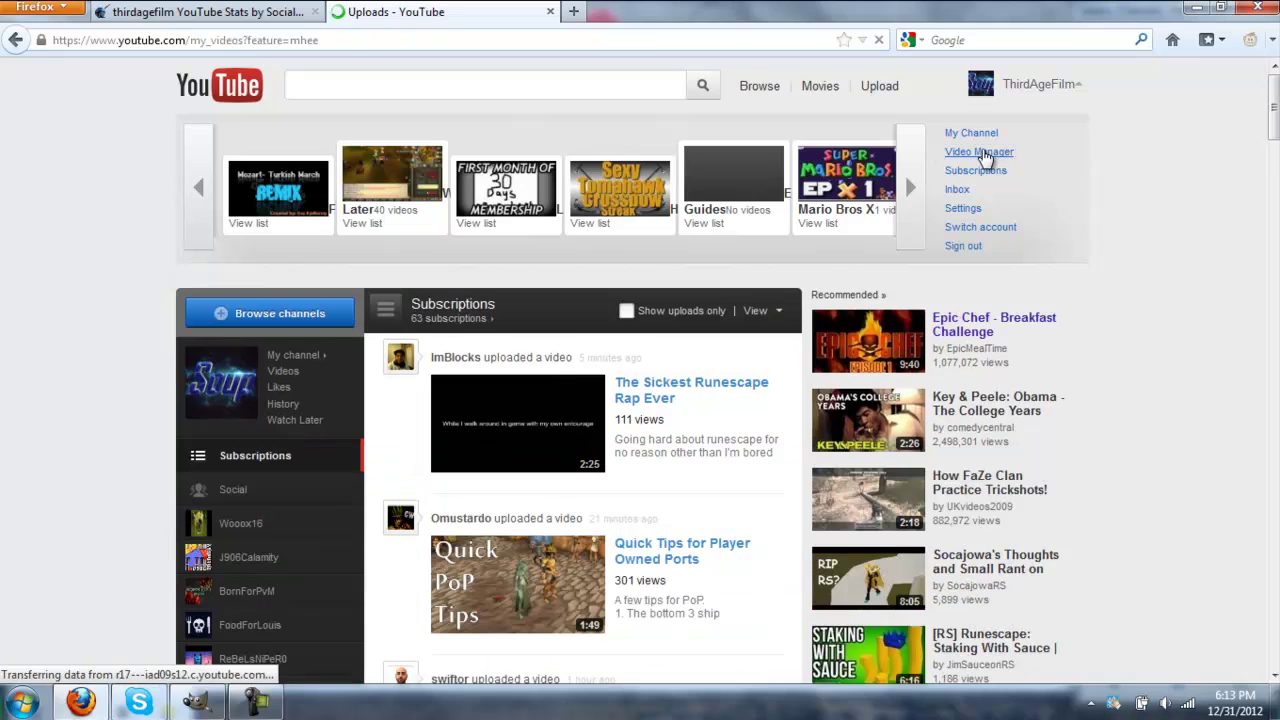
Open the edit page for 'Runescape - 12 Acts of Kindness' and browse its settings.
scroll(612, 497, "down", 3)
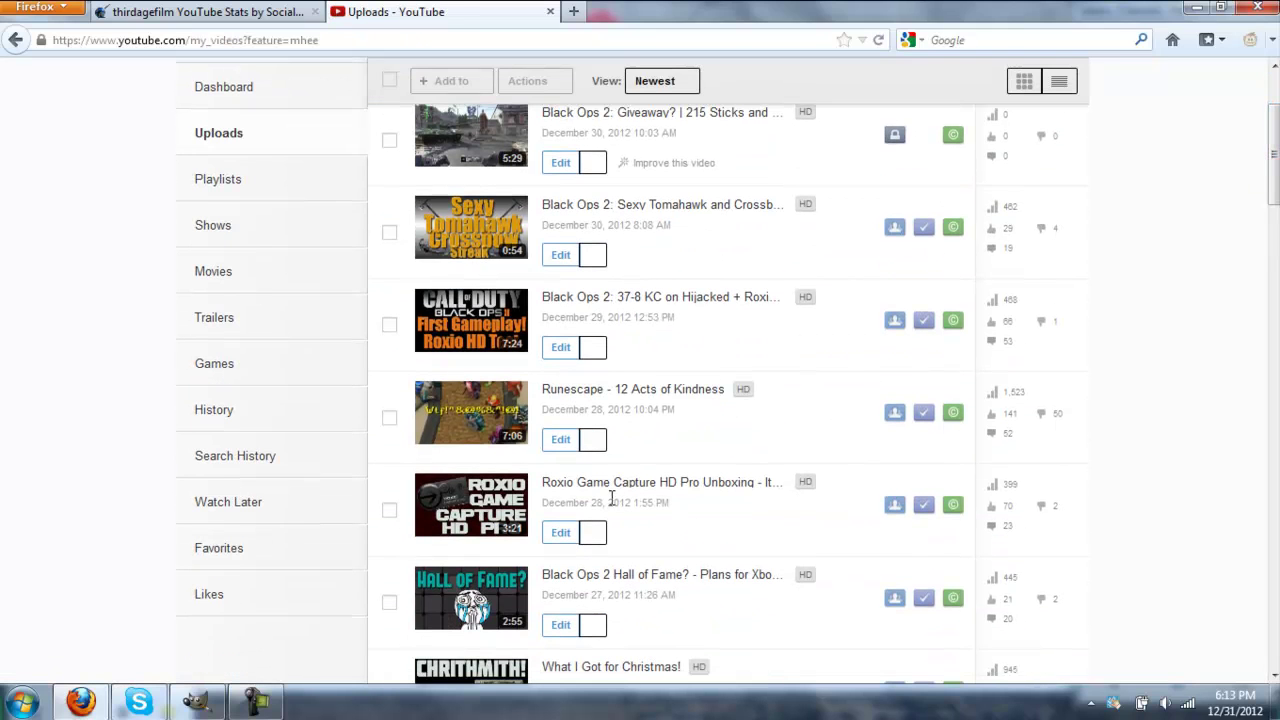
left_click(572, 447)
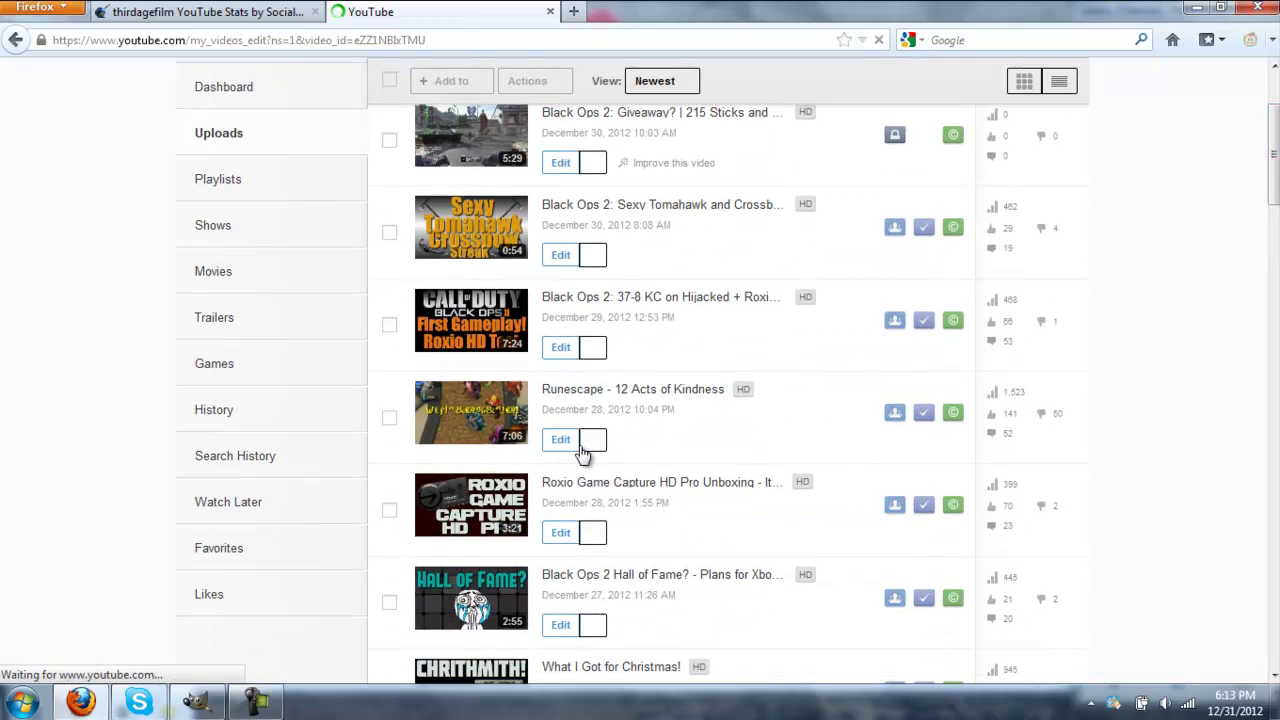
scroll(1263, 322, "down", 3)
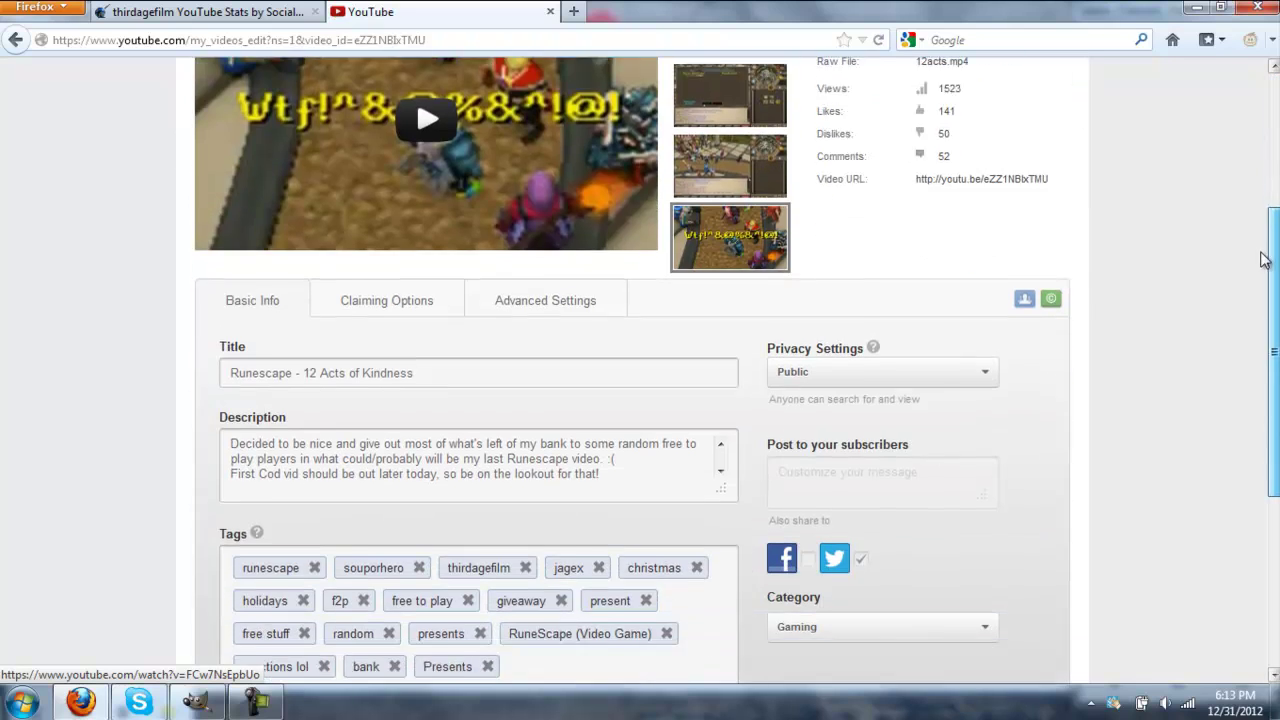
scroll(1263, 322, "down", 3)
scroll(1229, 210, "up", 5)
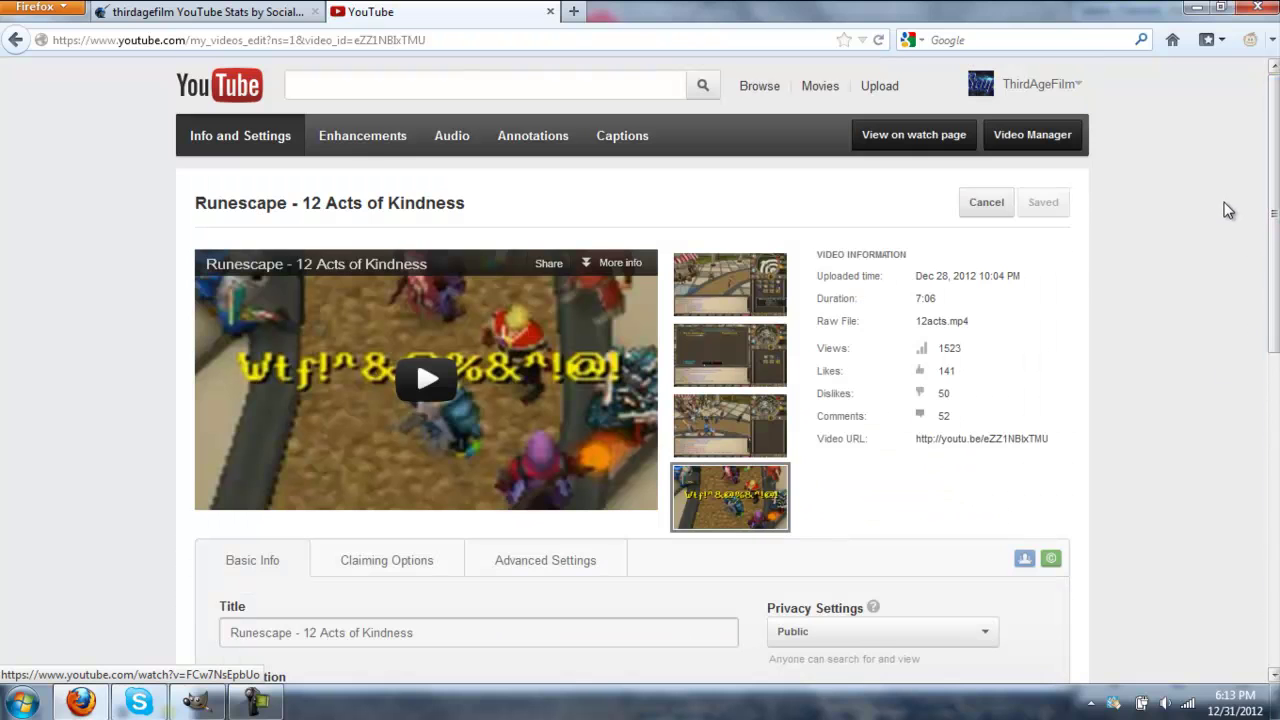
Upload example.png from the Pictures library as the Runescape video's custom thumbnail.
mouse_move(730, 497)
left_click(704, 498)
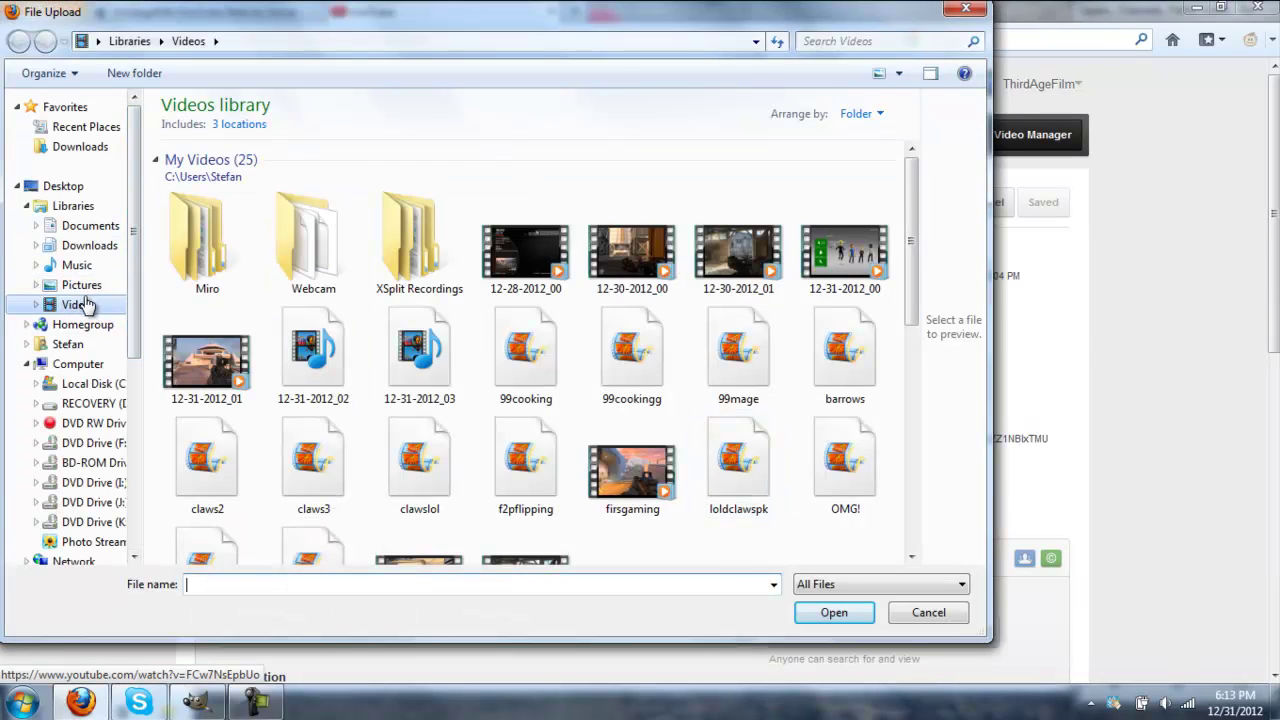
left_click(81, 285)
mouse_move(910, 165)
left_mouse_down()
mouse_move(880, 447)
mouse_move(886, 417)
mouse_move(892, 456)
mouse_move(863, 233)
mouse_move(862, 262)
mouse_move(862, 246)
left_mouse_up()
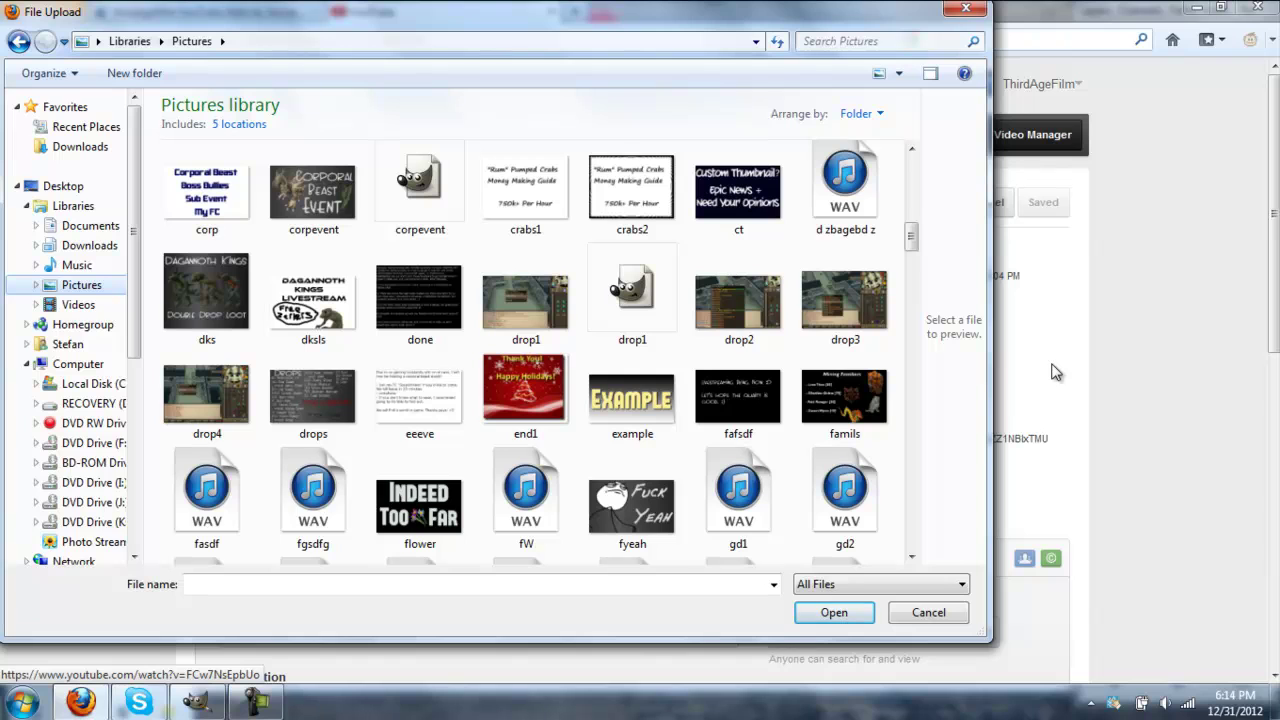
double_click(640, 410)
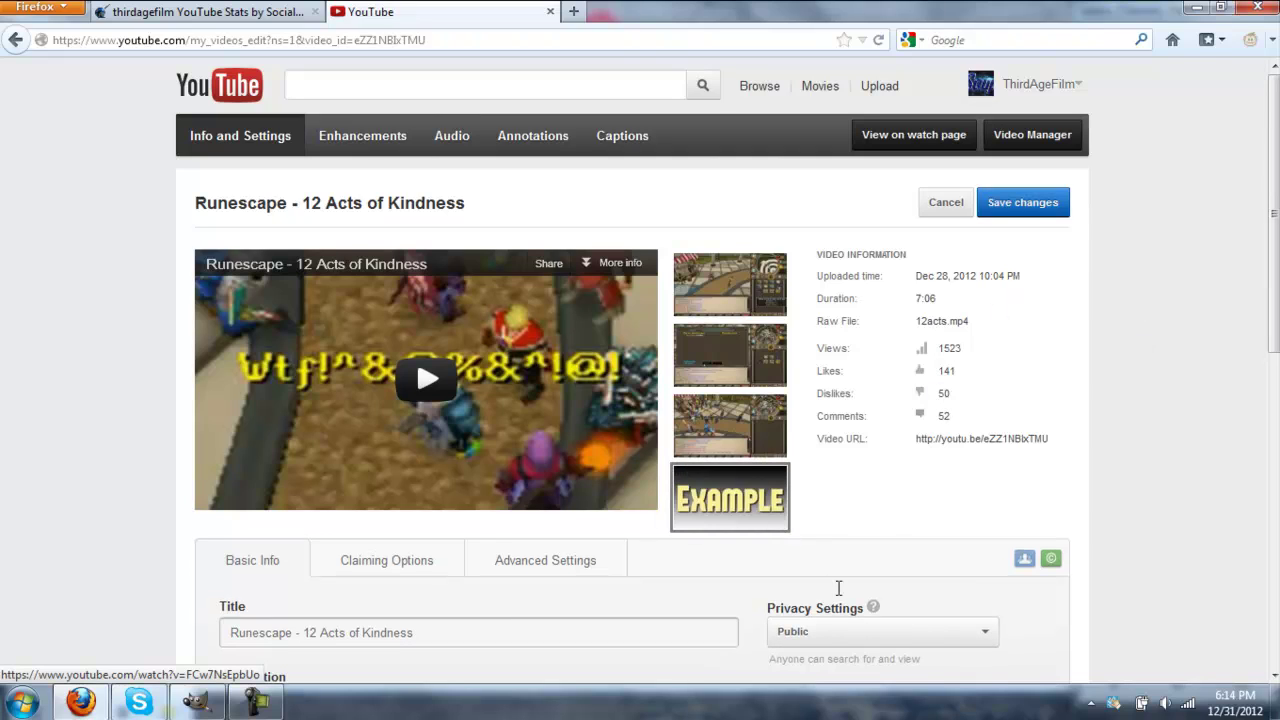
Leave the video edit page via the YouTube logo and confirm the leave-page prompt.
scroll(1157, 174, "down", 5)
scroll(1164, 140, "up", 5)
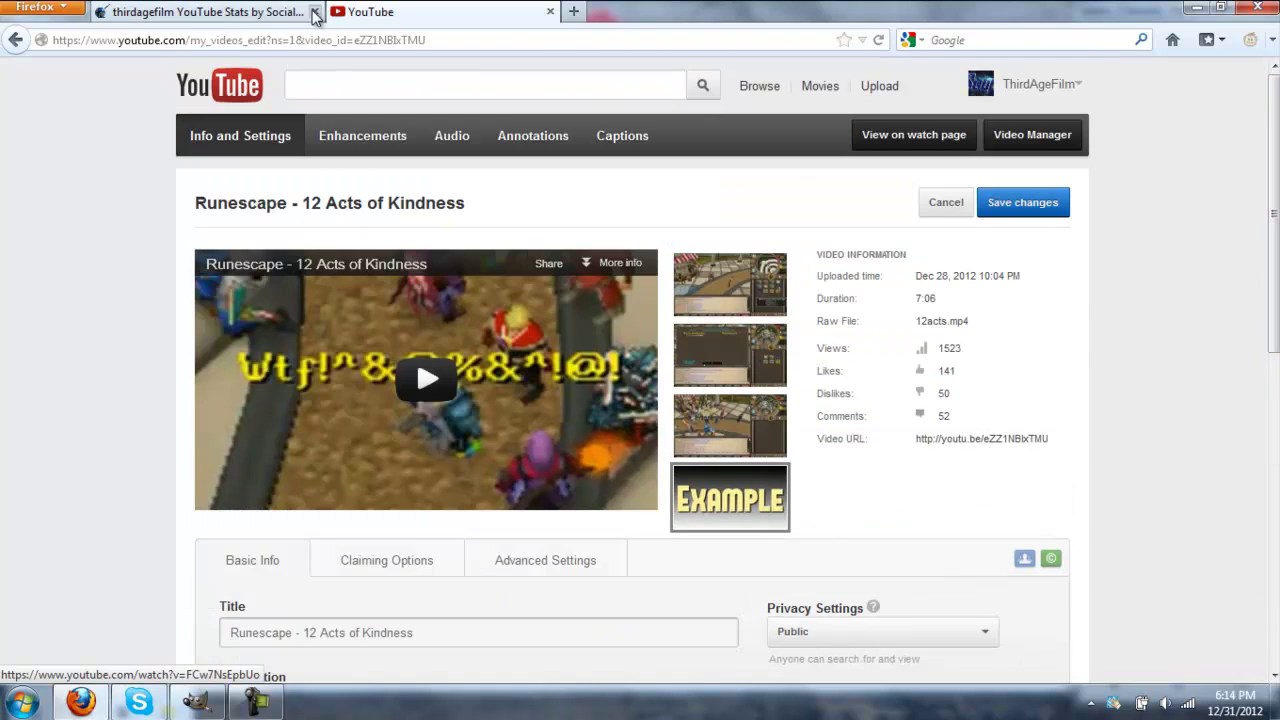
left_click(218, 85)
left_click(594, 369)
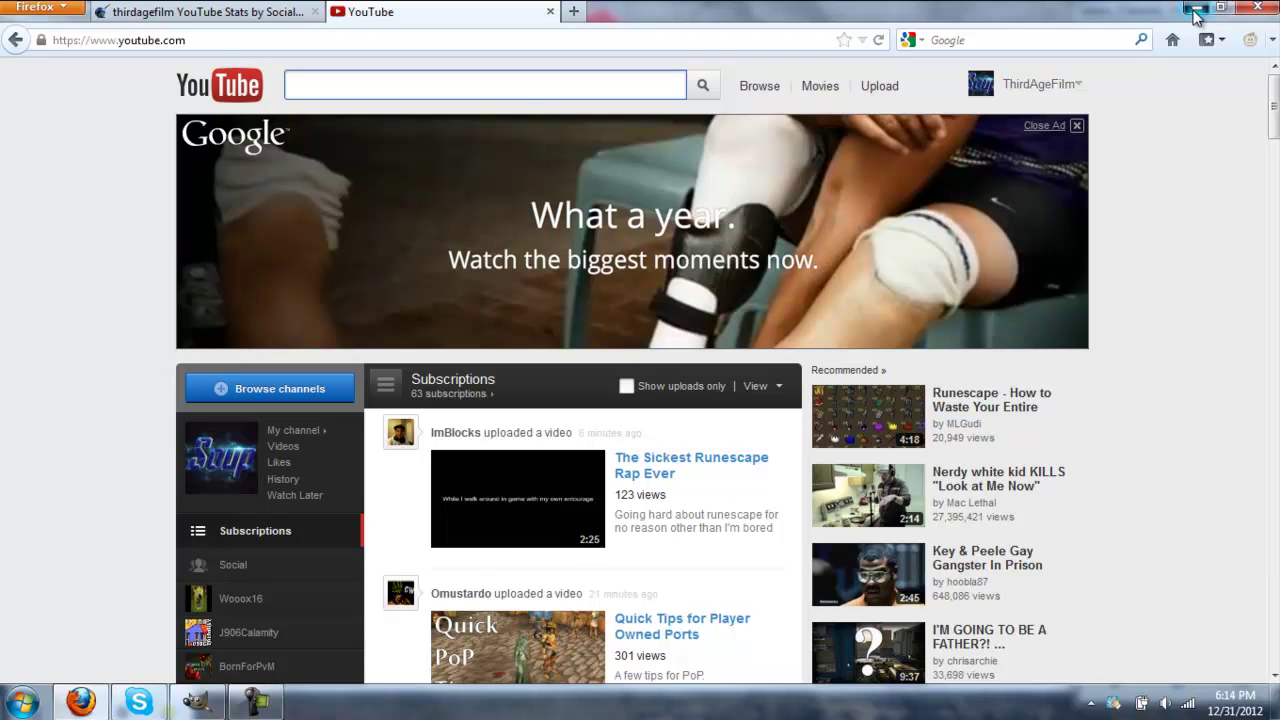
Minimize Firefox and switch from GIMP to Camtasia Studio.
left_click(1196, 12)
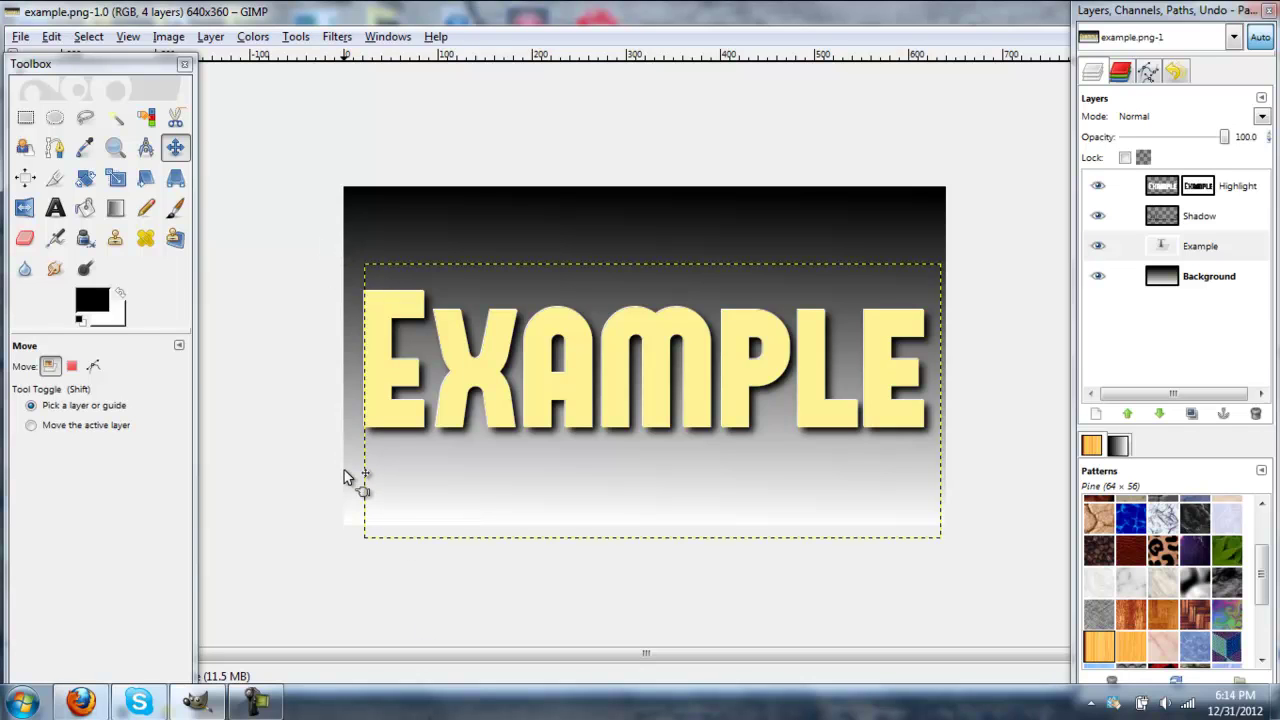
left_click(256, 702)
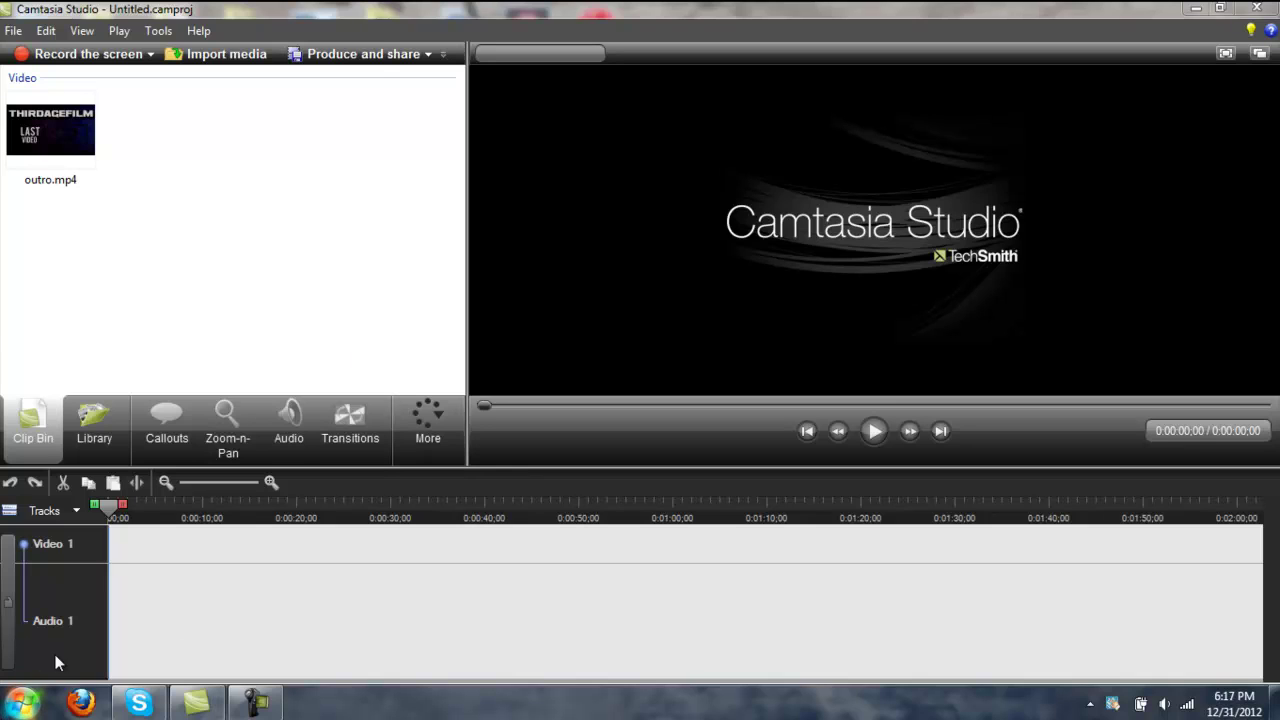
Put outro.mp4 on the timeline with 1280 x 720 editing dimensions.
left_click(34, 708)
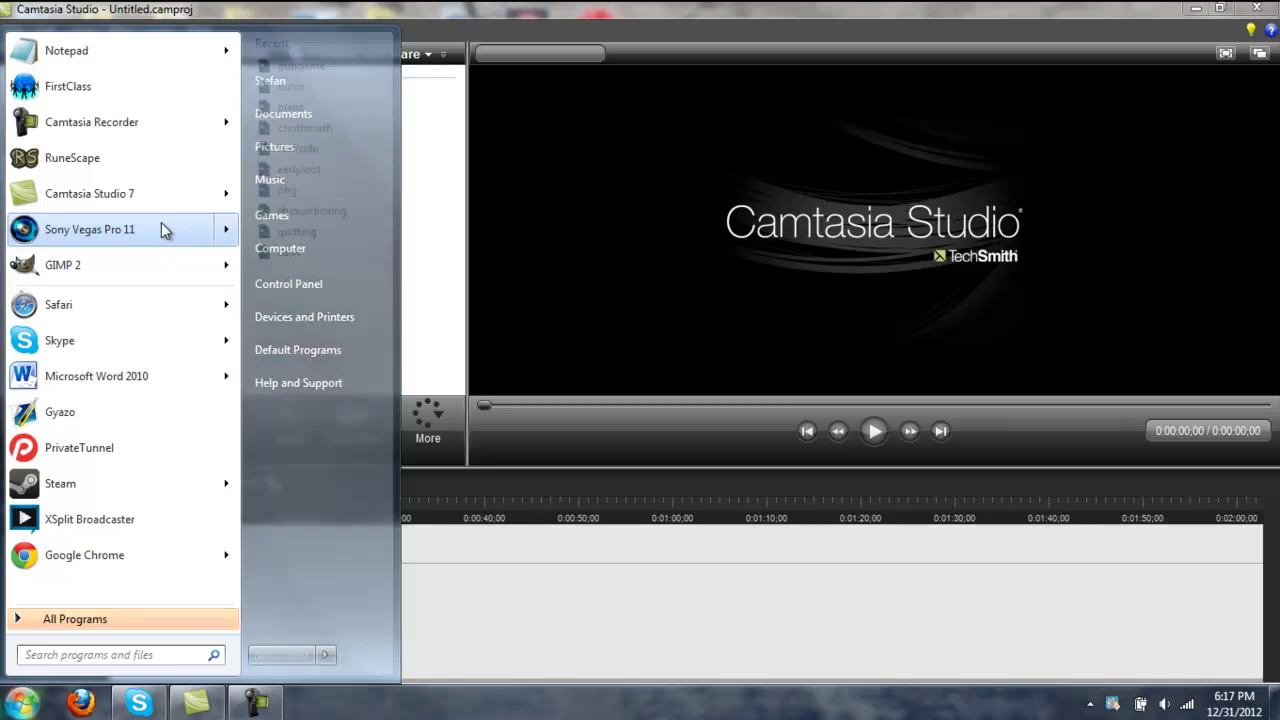
left_click(633, 445)
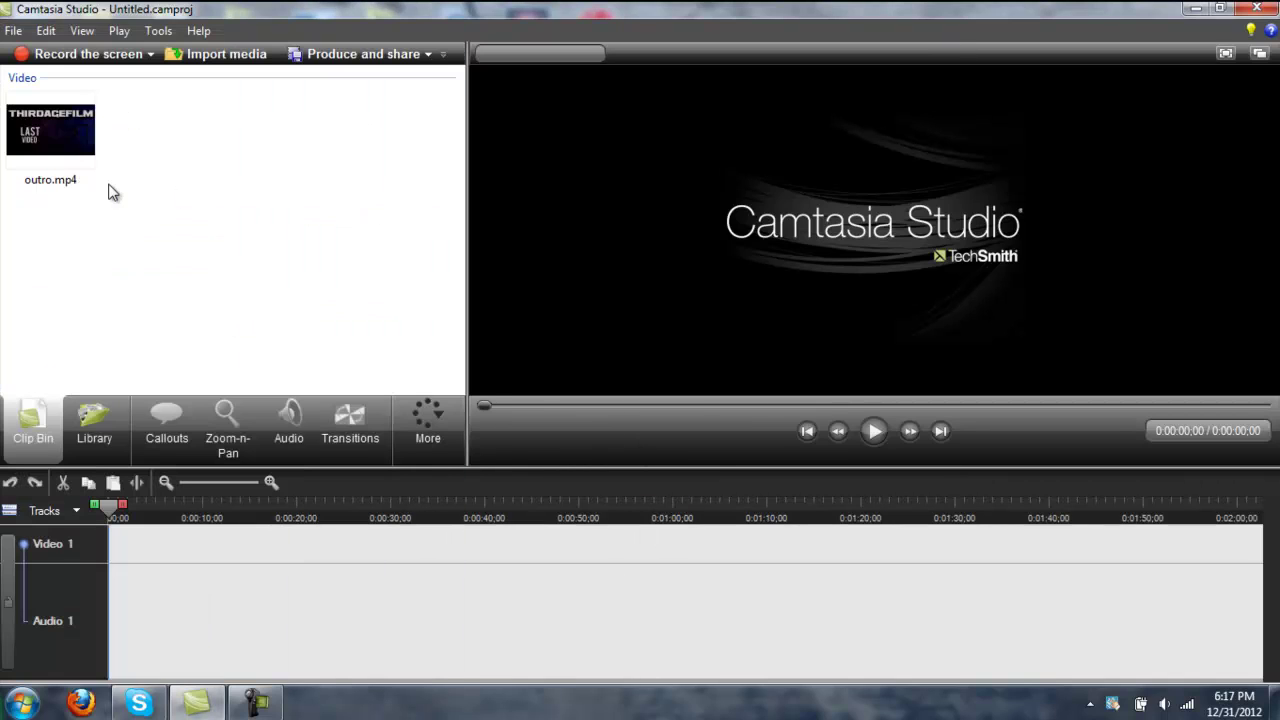
left_click_drag(75, 108, 131, 559)
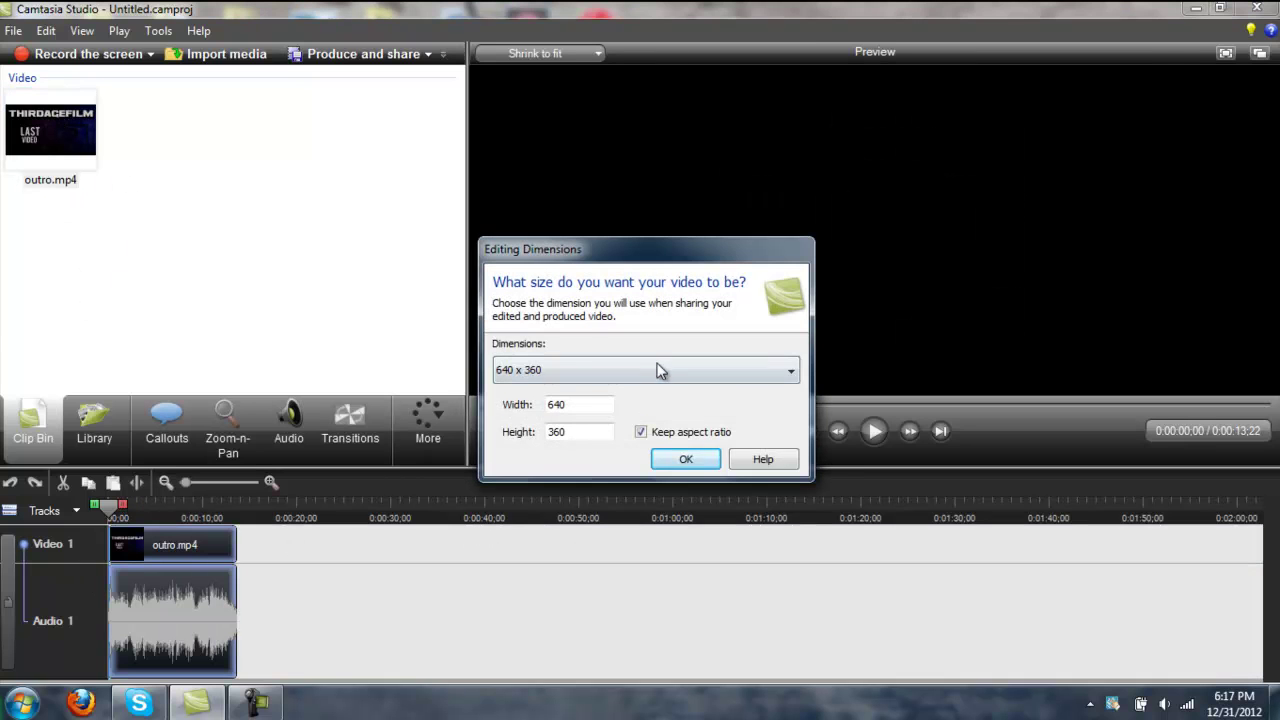
left_click(655, 369)
left_click(710, 538)
left_click(686, 457)
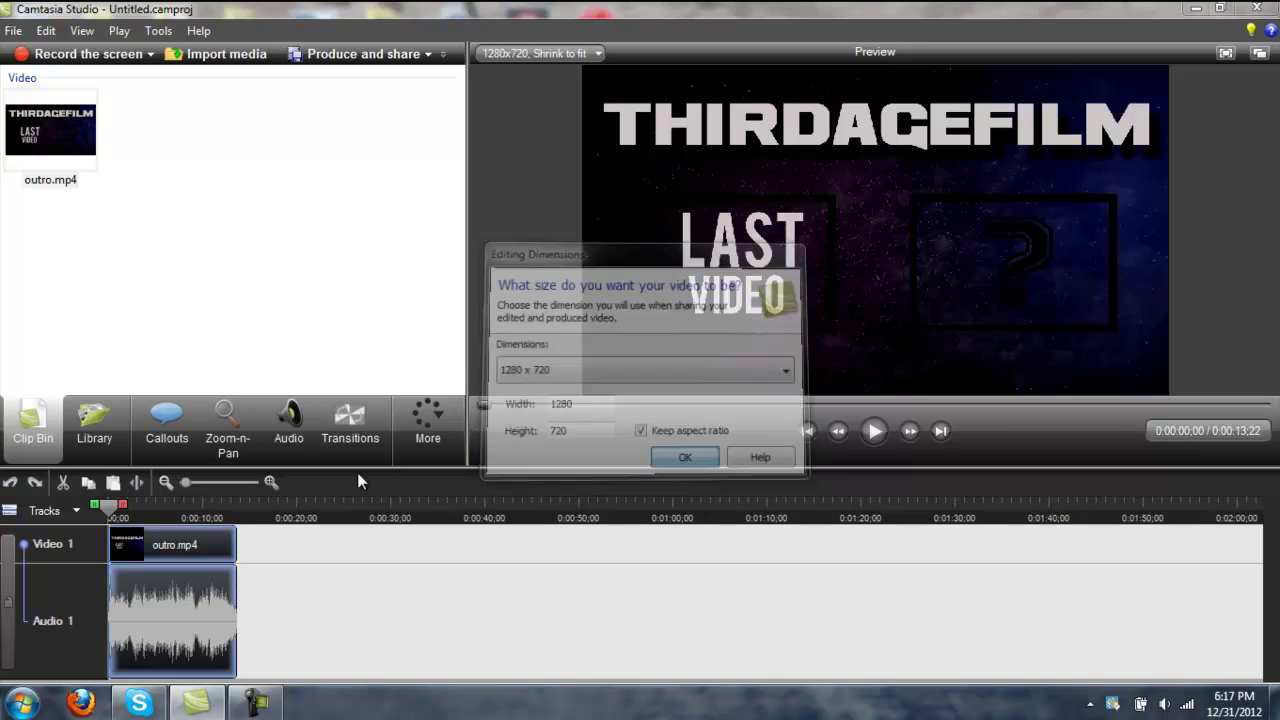
Snap the outro's Zoom-n-Pan frame to the video edges.
left_click(230, 440)
right_click(241, 218)
left_click(275, 232)
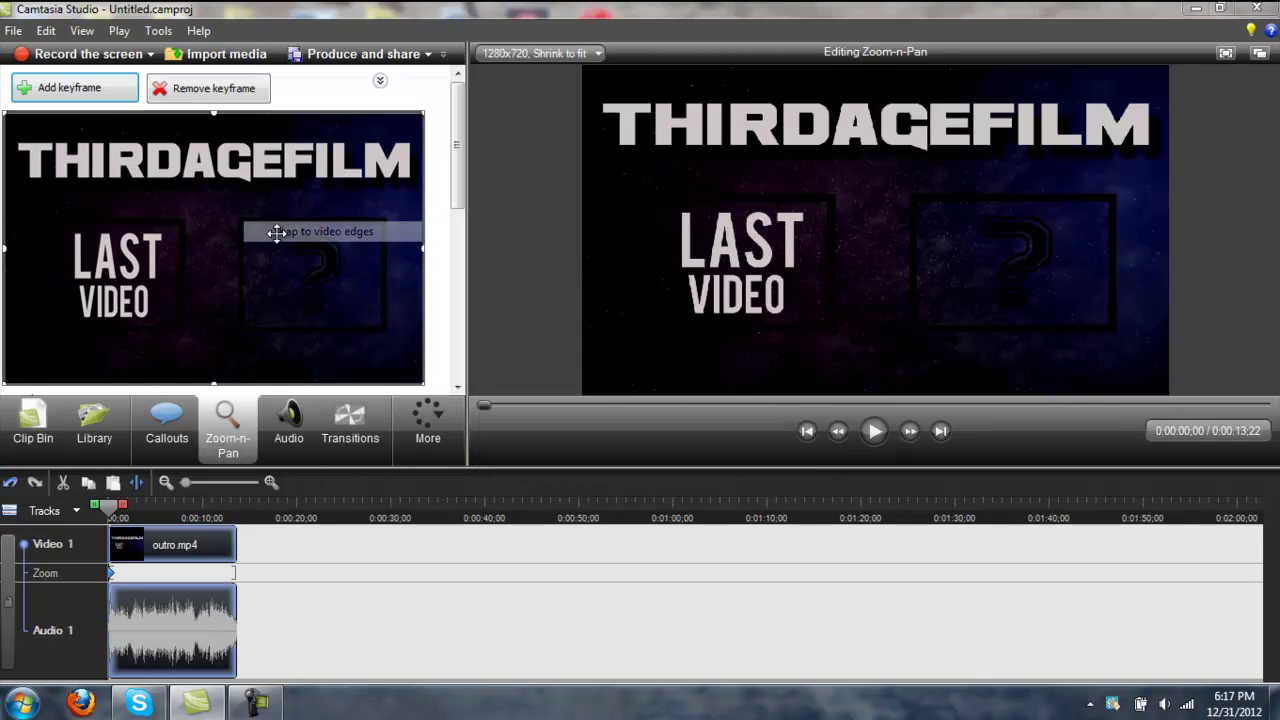
left_click(24, 442)
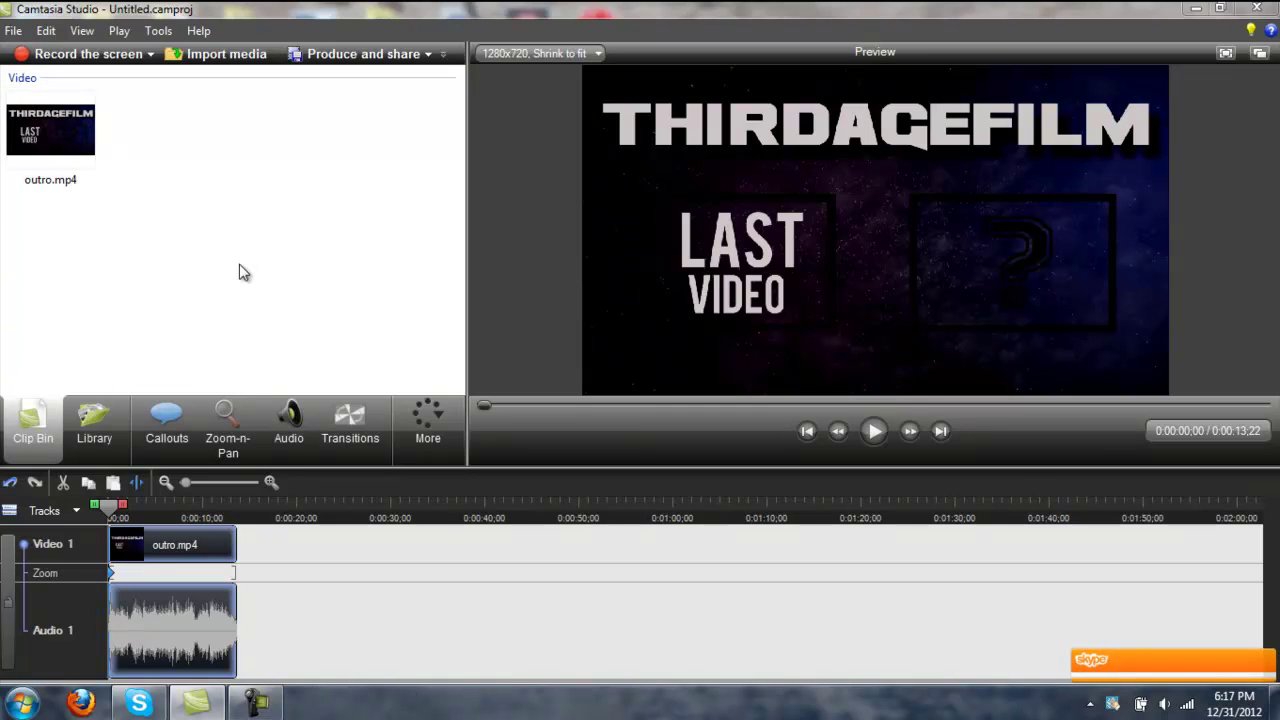
left_click(1265, 626)
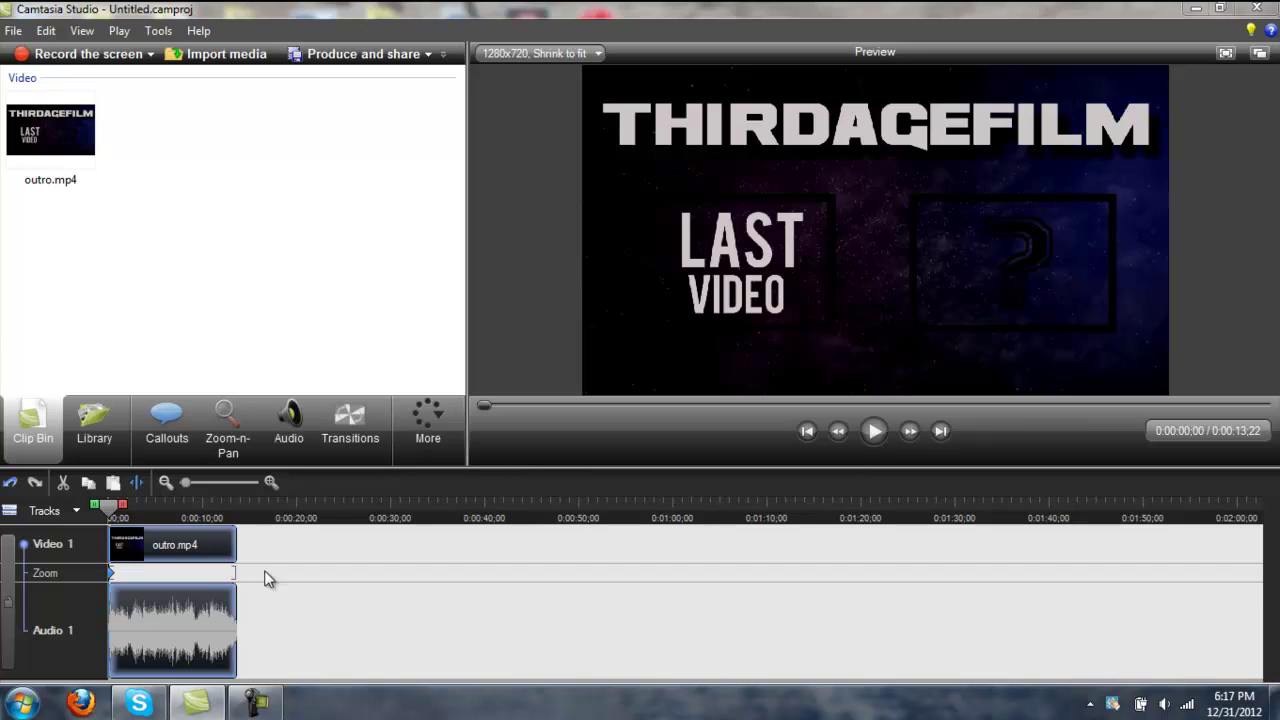
Import example.png from the Pictures library into the Camtasia clip bin.
left_click(13, 31)
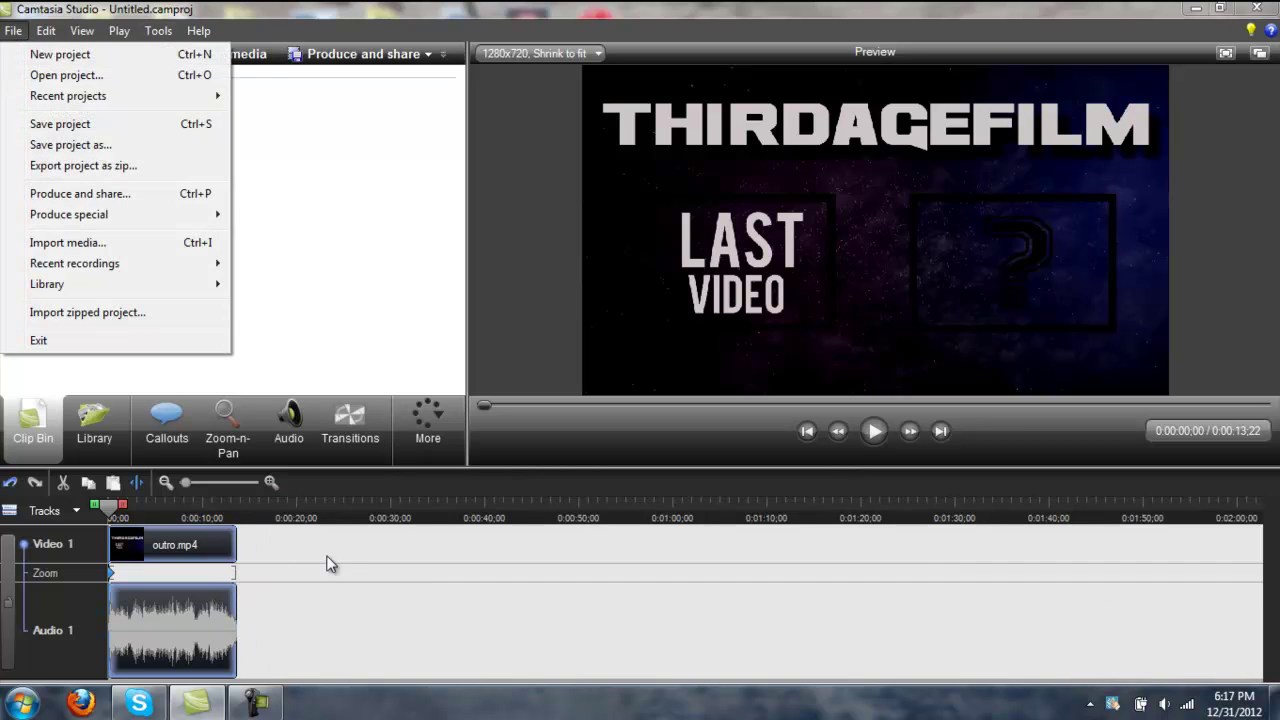
left_click(397, 347)
mouse_move(172, 625)
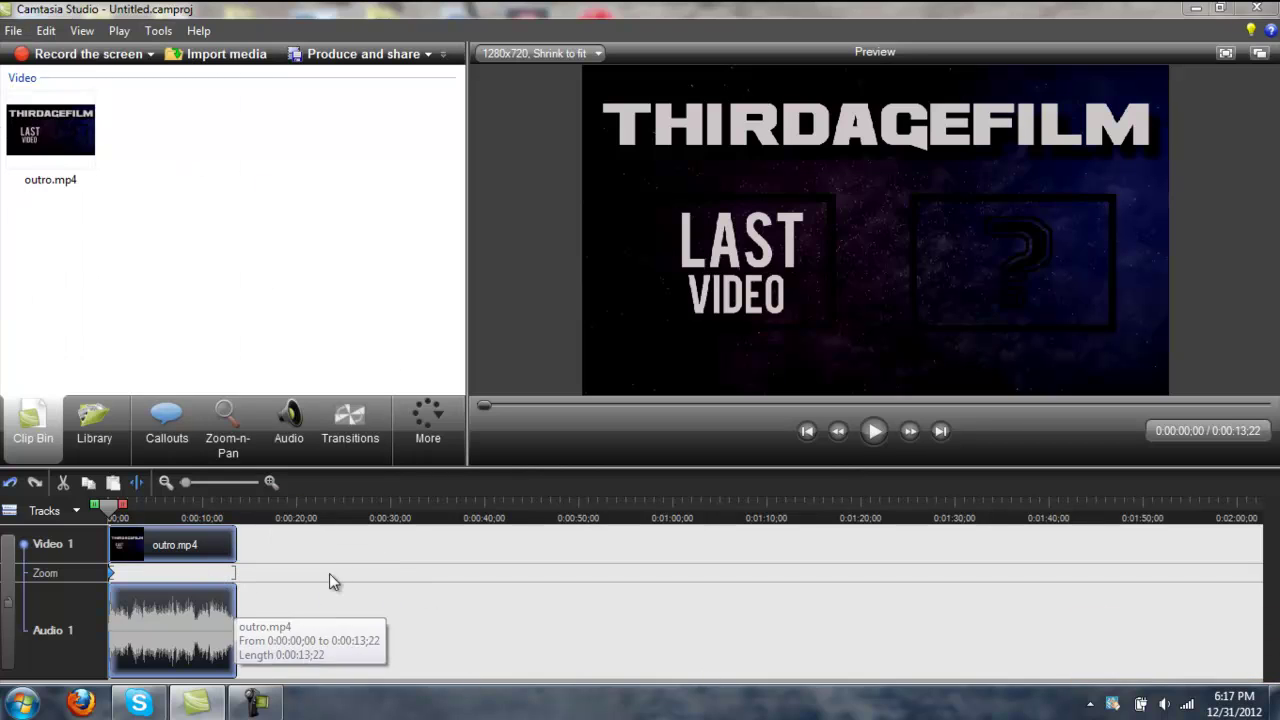
left_click(236, 558)
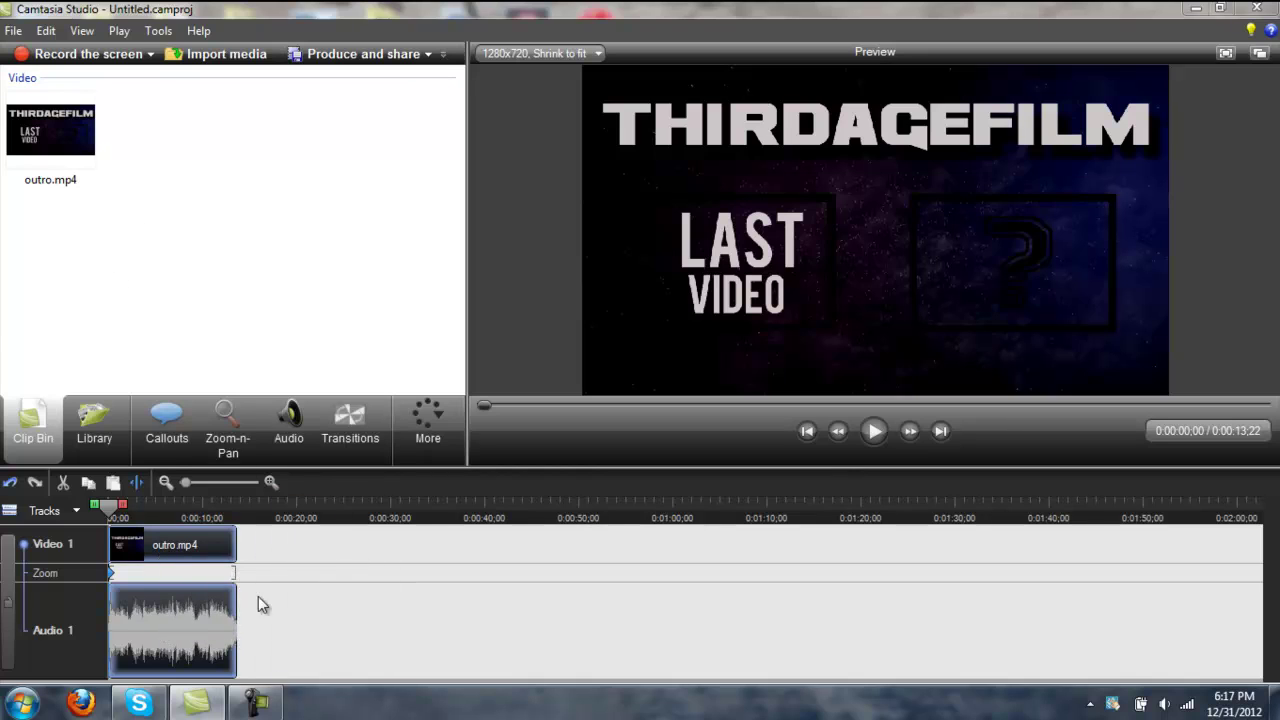
left_click(13, 31)
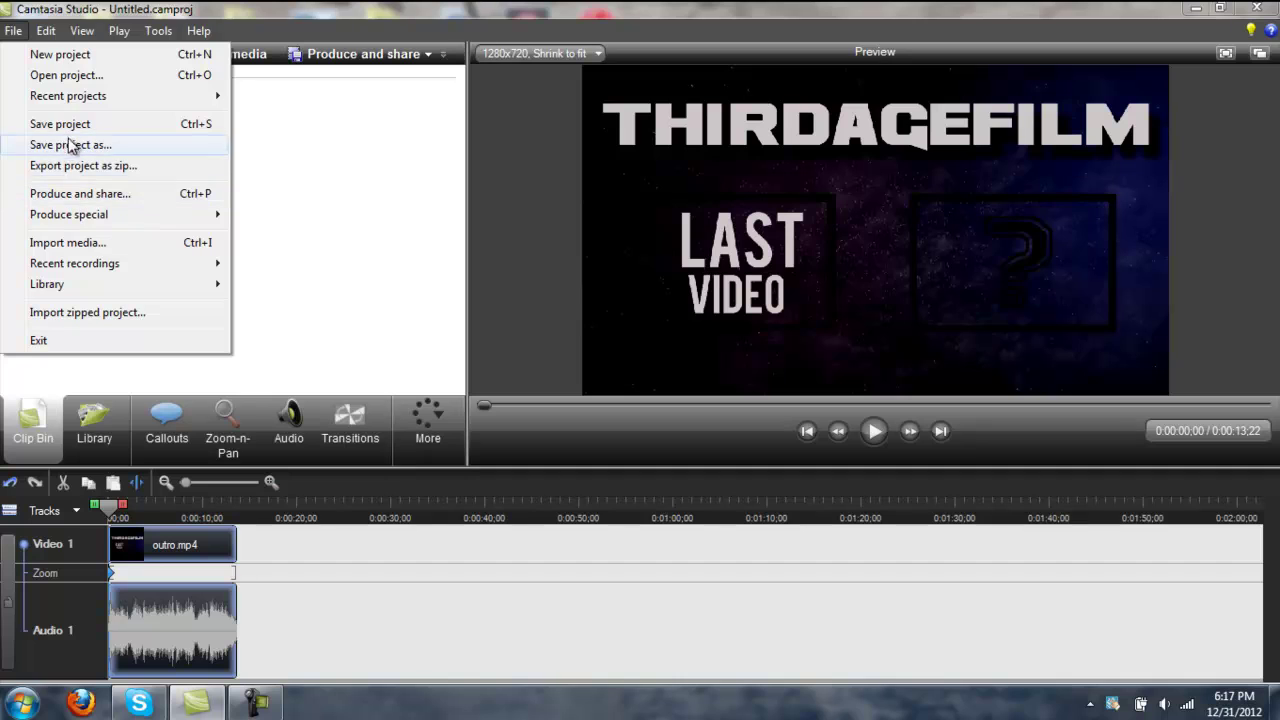
left_click(48, 243)
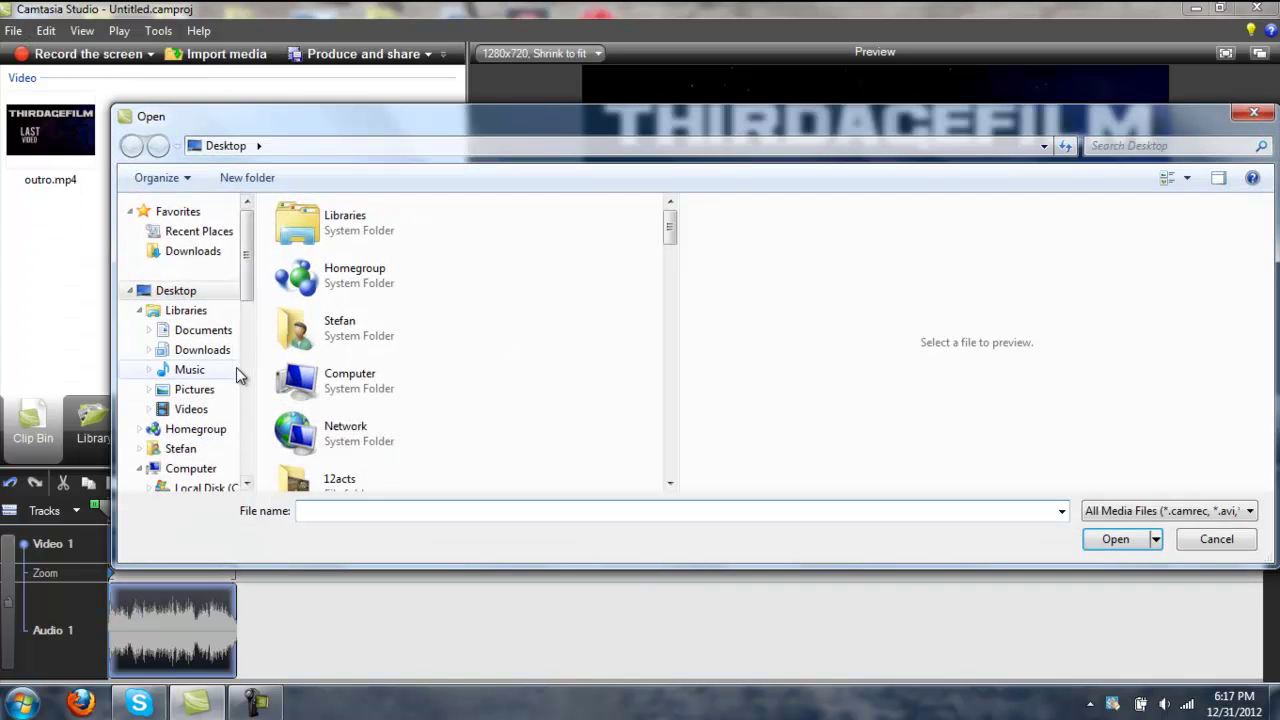
left_click(236, 388)
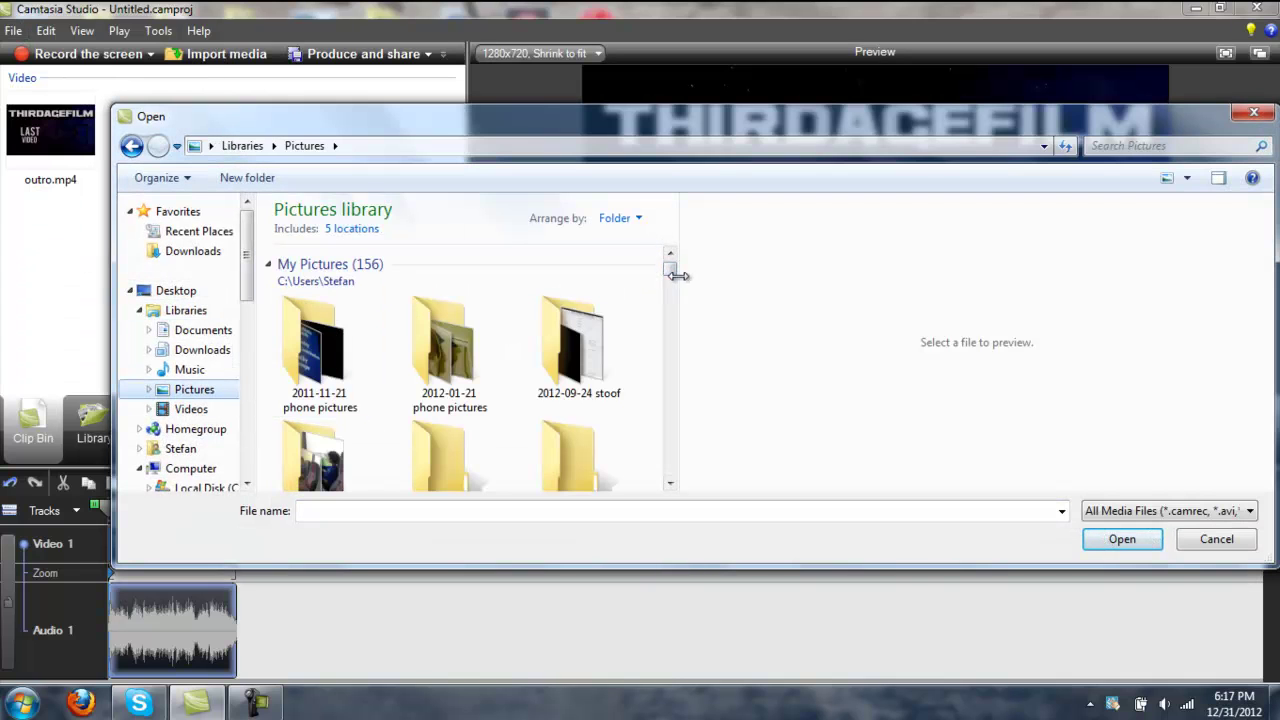
mouse_move(680, 280)
left_mouse_down()
mouse_move(1091, 291)
mouse_move(1064, 302)
left_mouse_up()
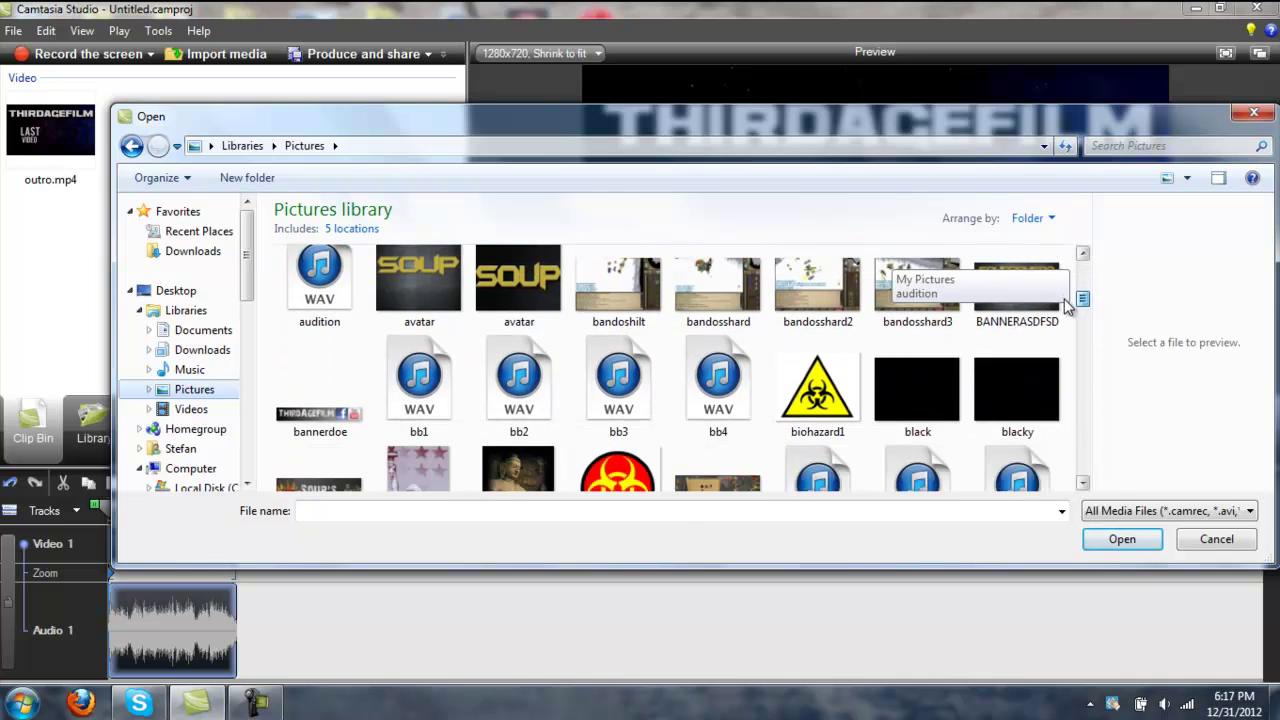
left_click_drag(1063, 297, 1064, 324)
double_click(421, 418)
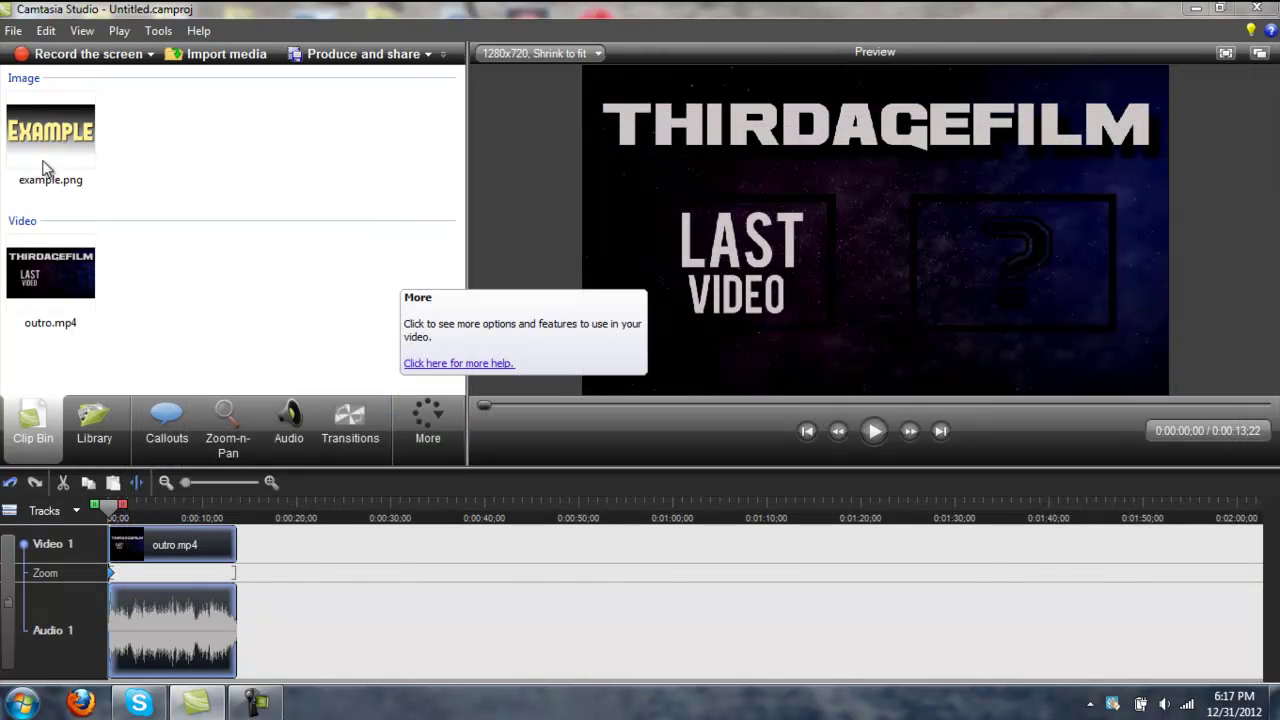
Add example.png after outro.mp4, zoomed to fill the frame and stretched to about 16 seconds.
left_click_drag(46, 150, 264, 552)
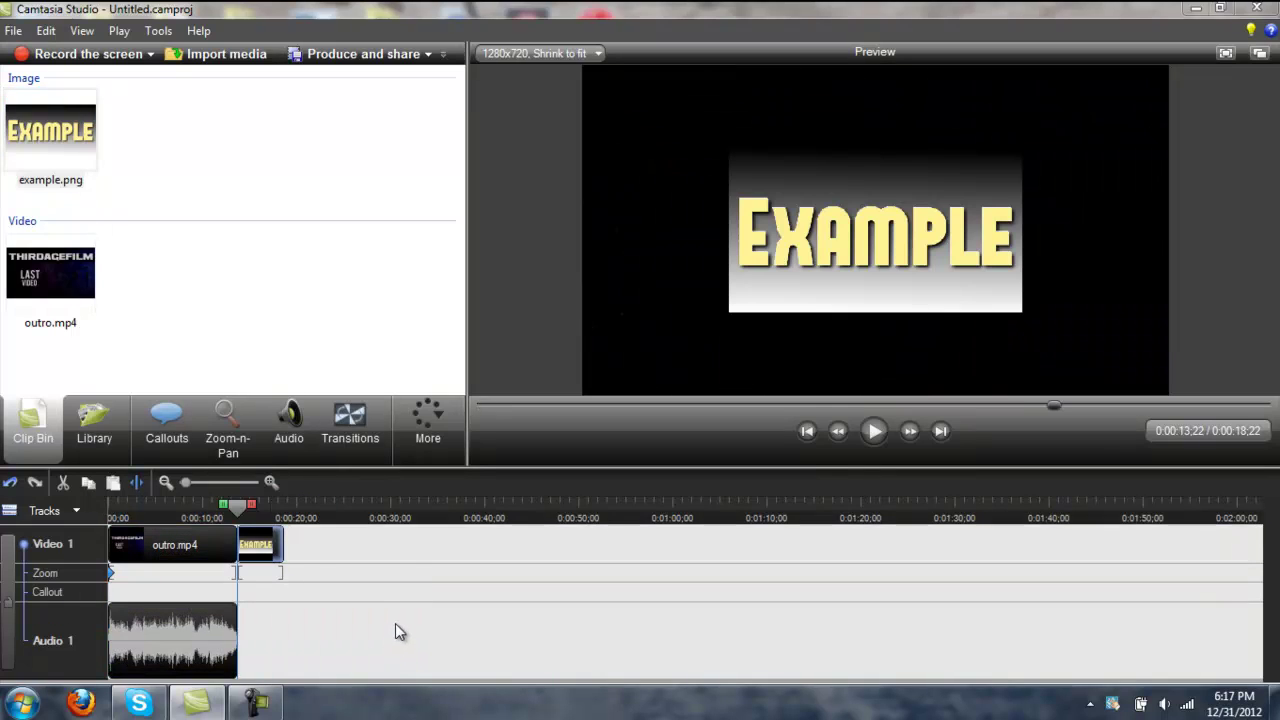
left_click(266, 436)
left_click(228, 425)
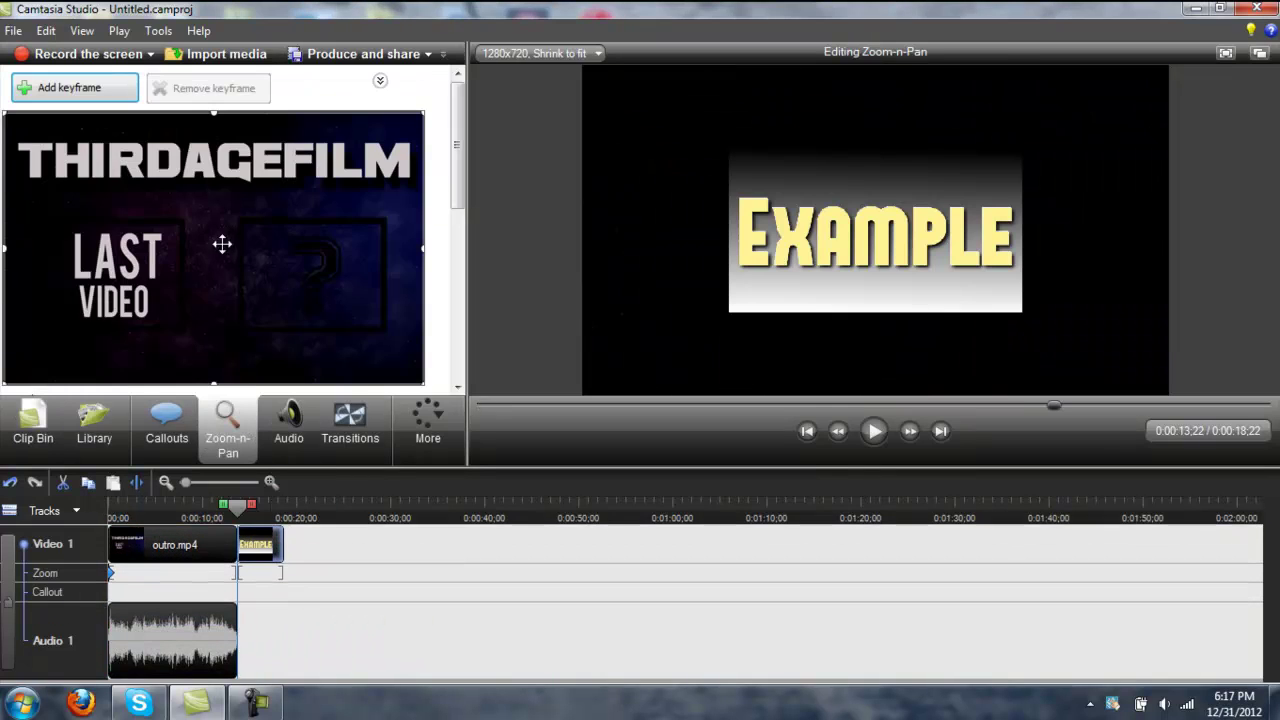
left_click_drag(424, 384, 318, 317)
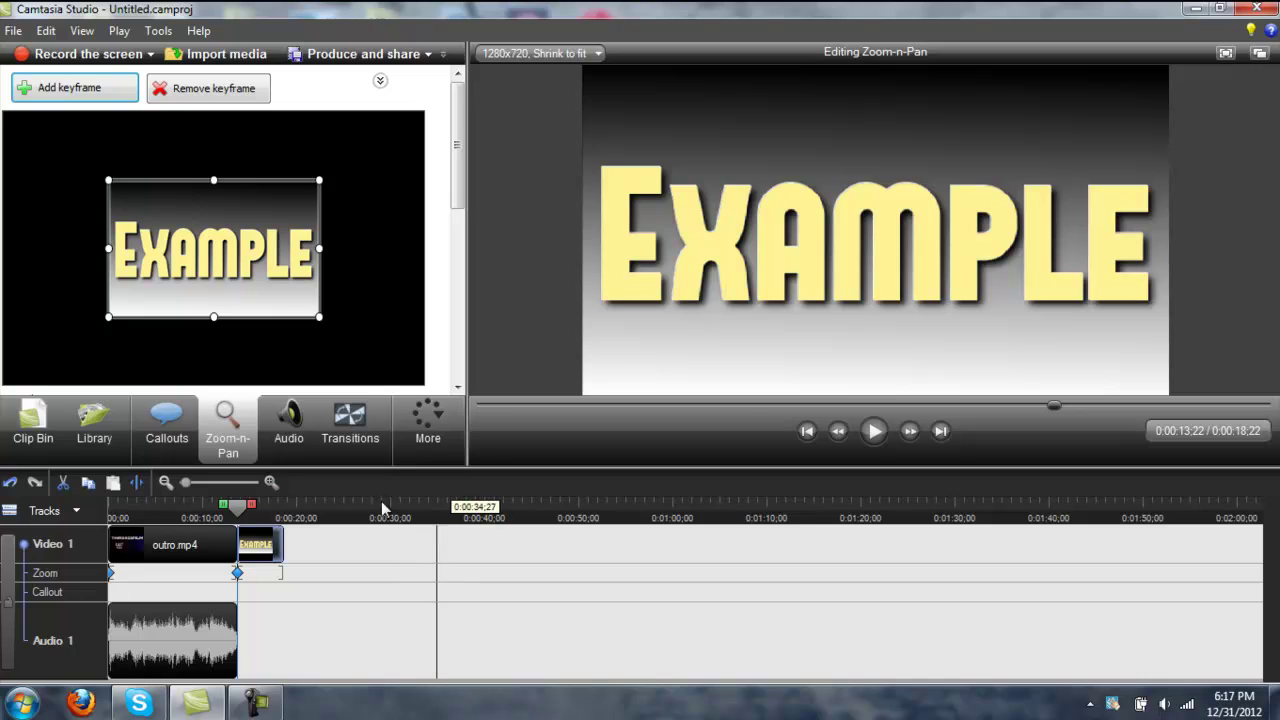
right_click(223, 229)
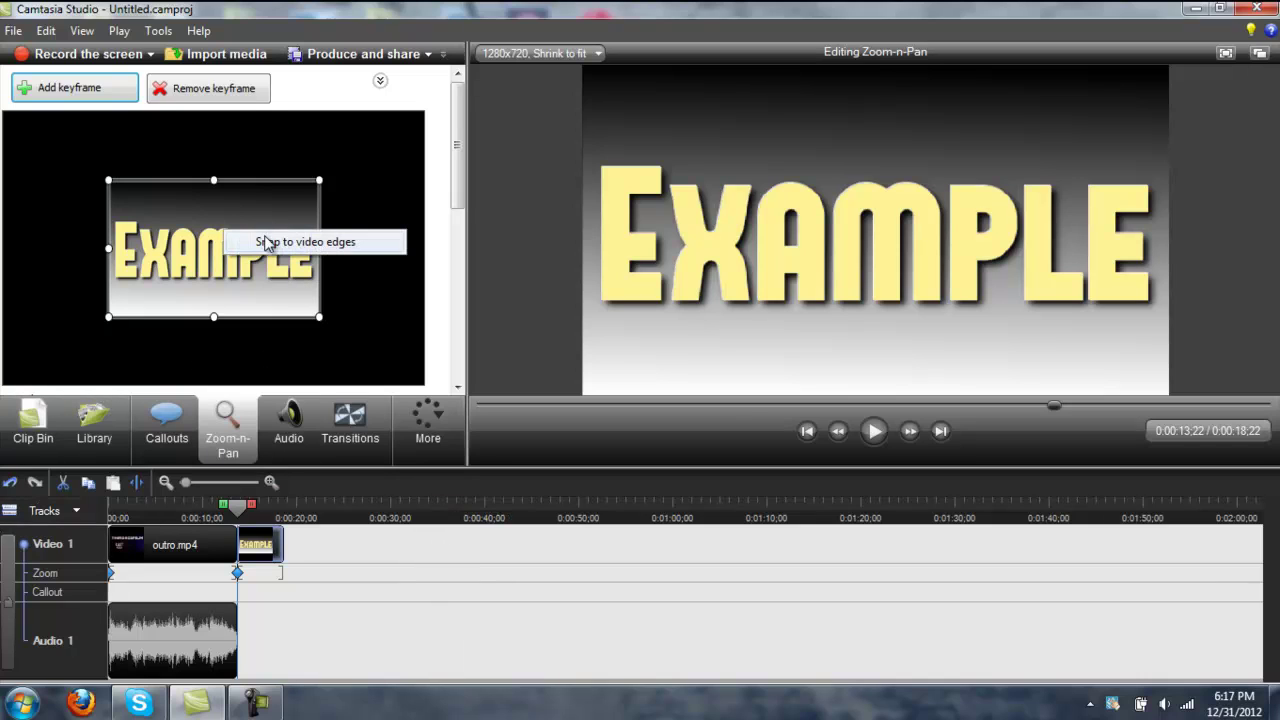
left_click(10, 400)
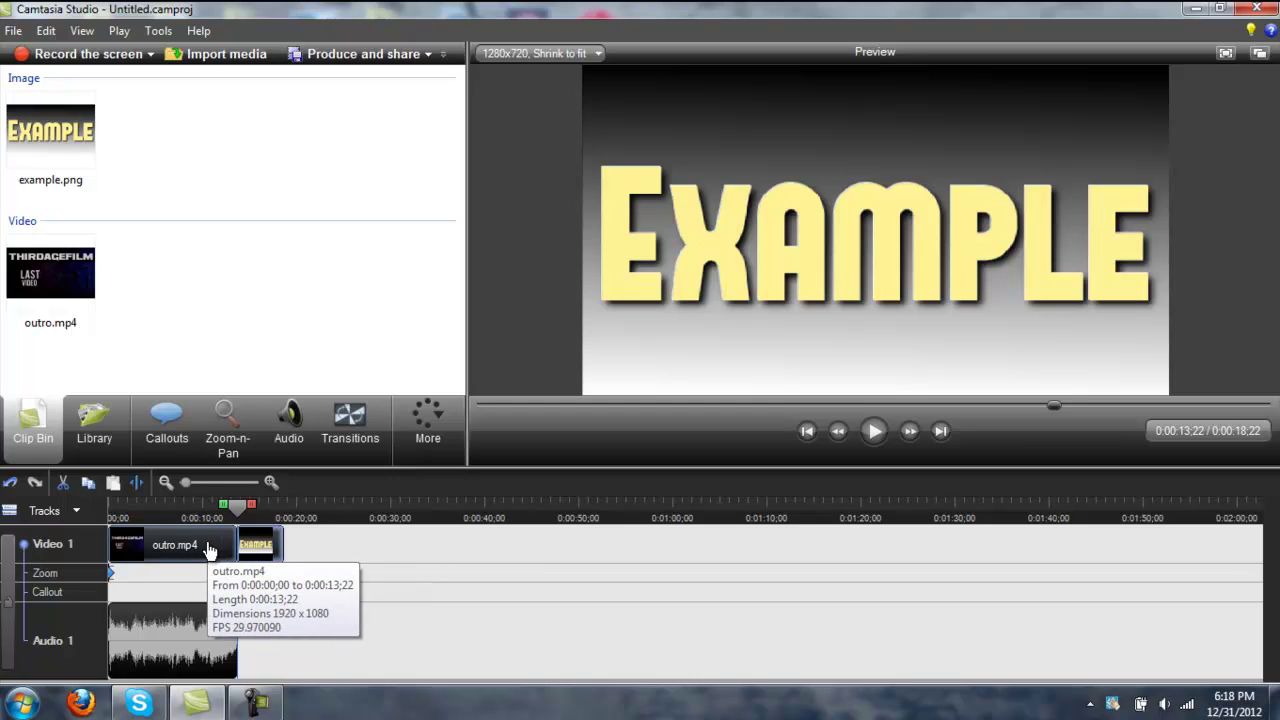
mouse_move(259, 545)
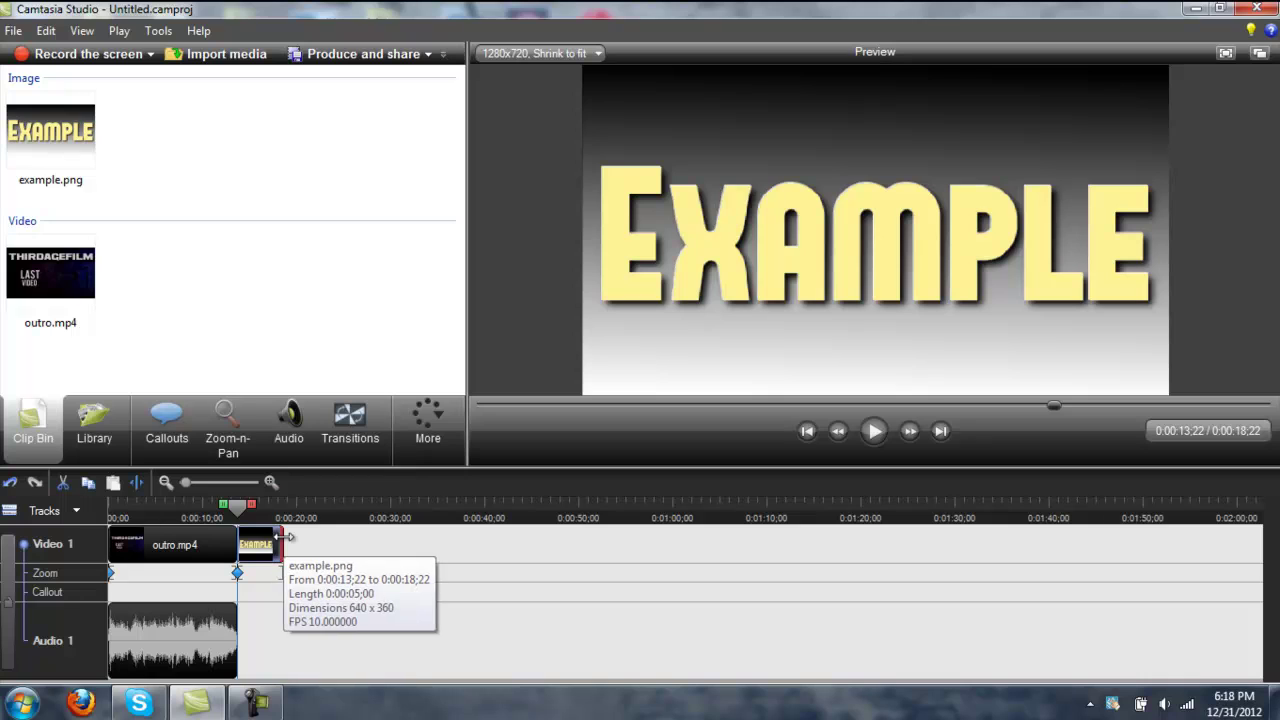
left_click_drag(282, 548, 391, 546)
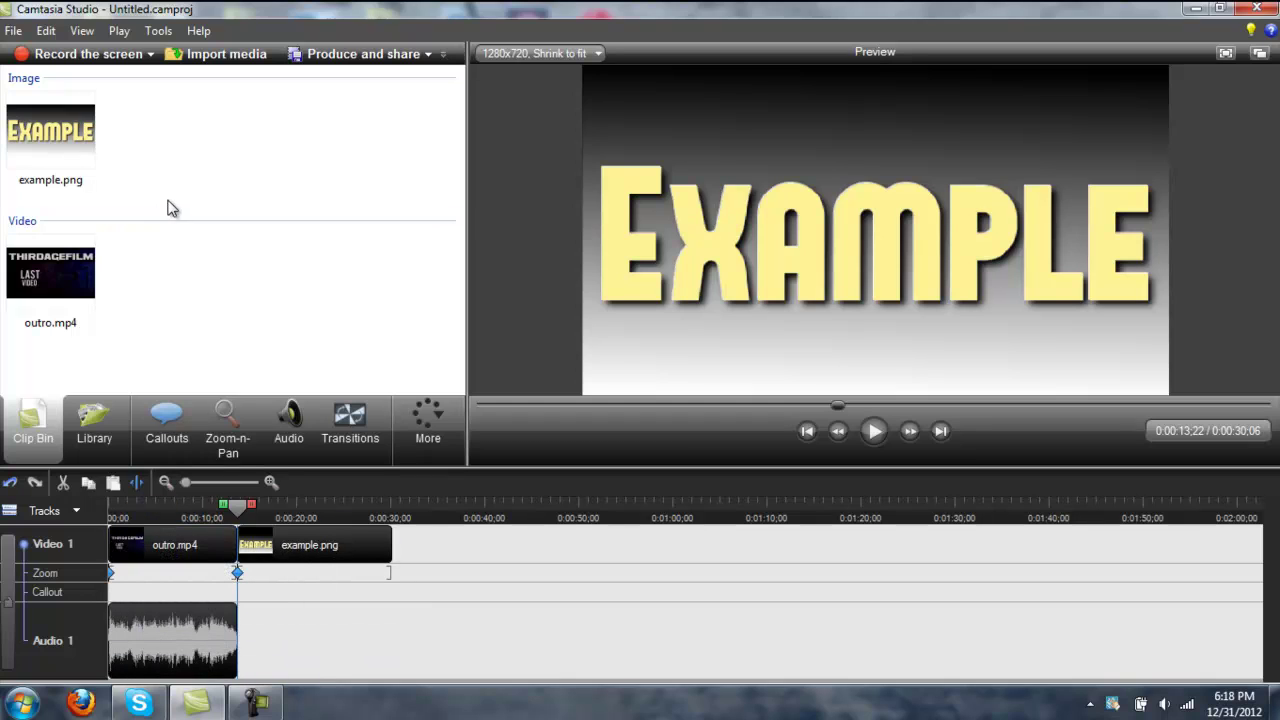
Start Produce and share with an HD preset and advance to the save-location step.
left_click(14, 30)
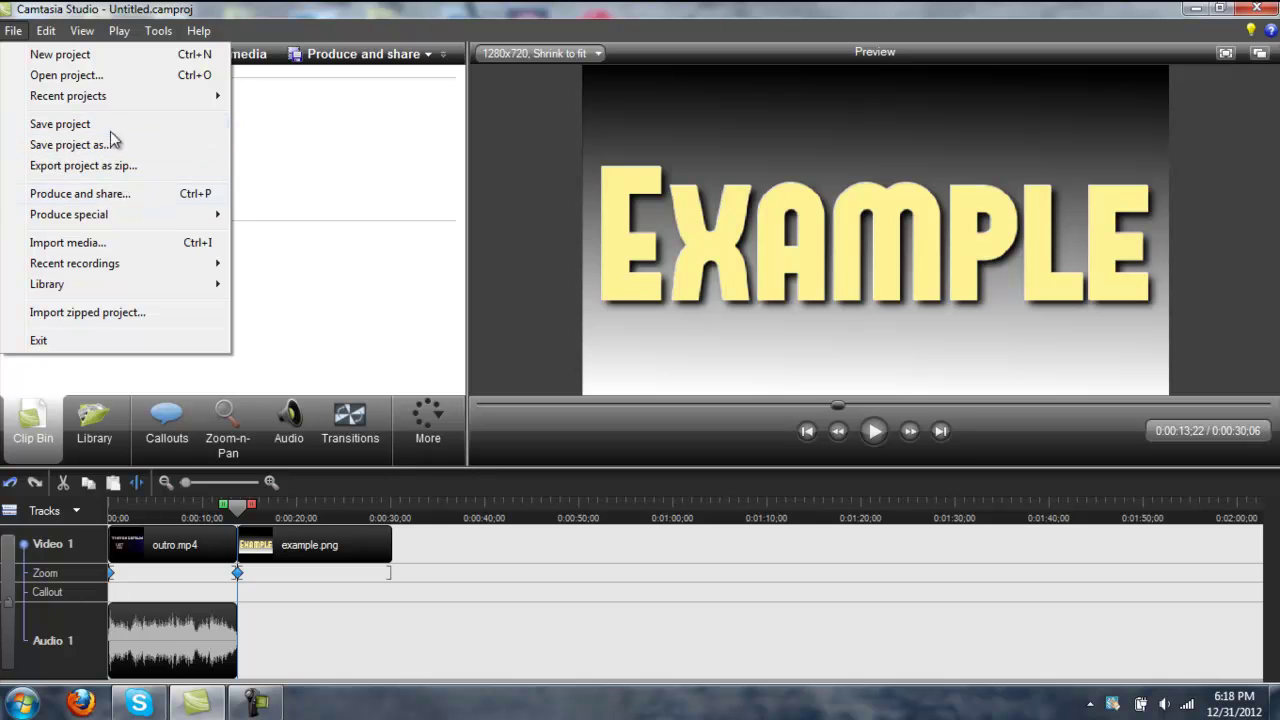
left_click(130, 193)
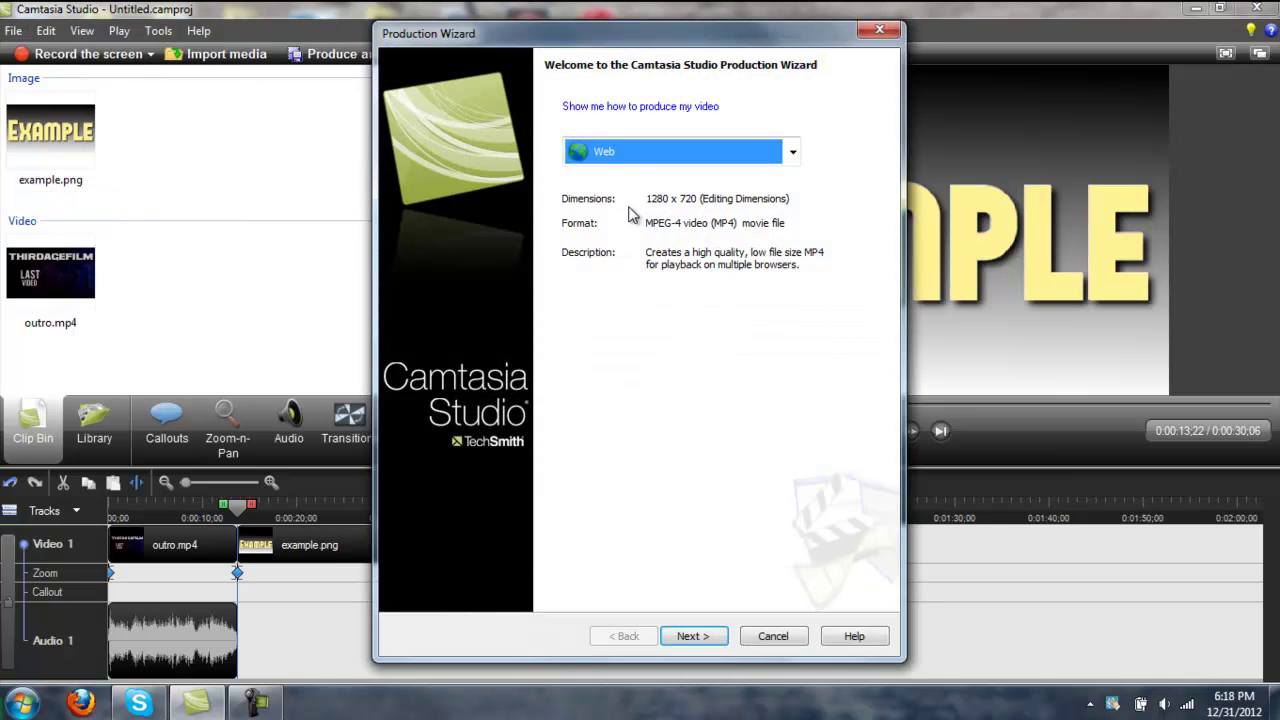
left_click(638, 155)
left_click(628, 251)
left_click(725, 638)
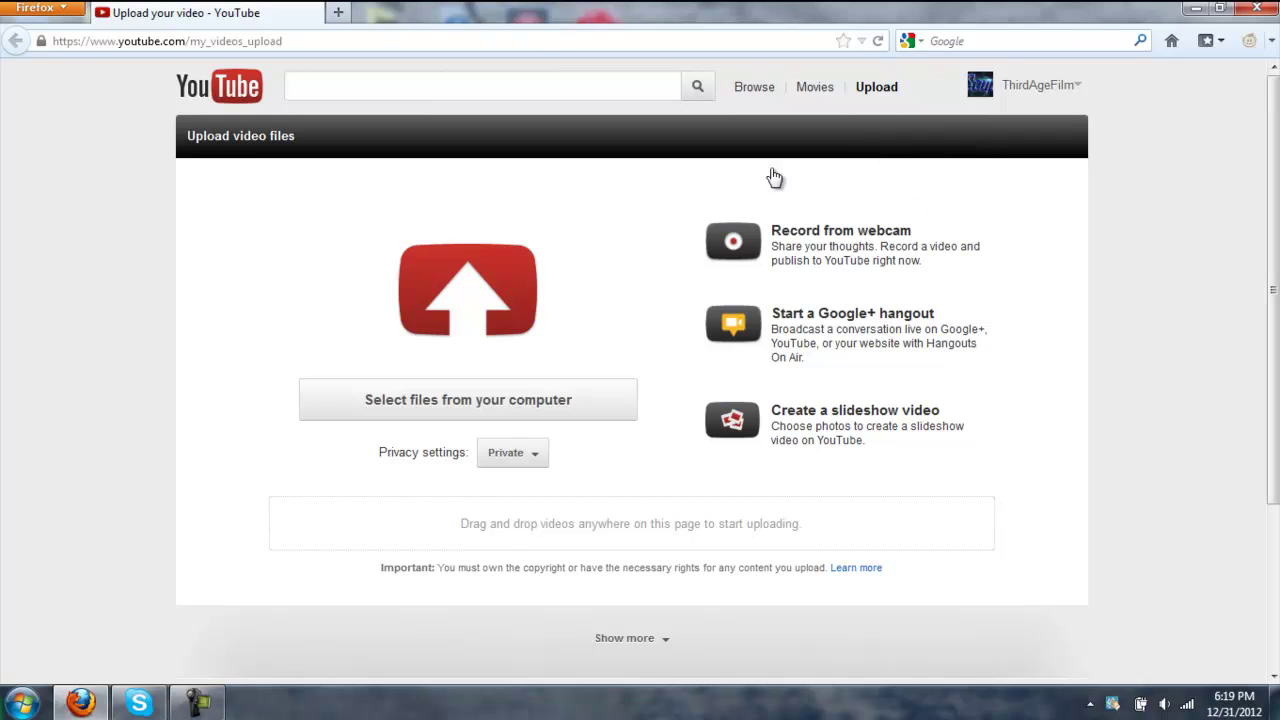
Upload blah.mp4 from the Desktop's blah folder to YouTube.
left_click(531, 424)
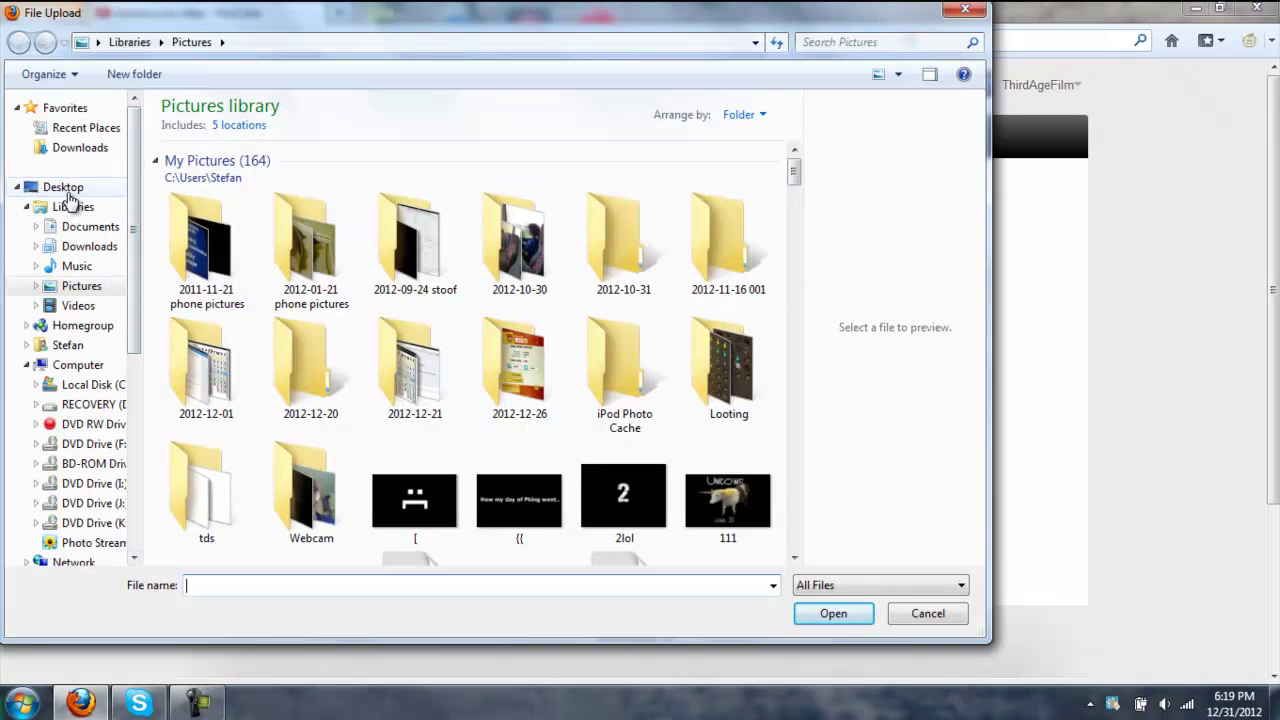
left_click(66, 190)
left_click_drag(800, 192, 770, 325)
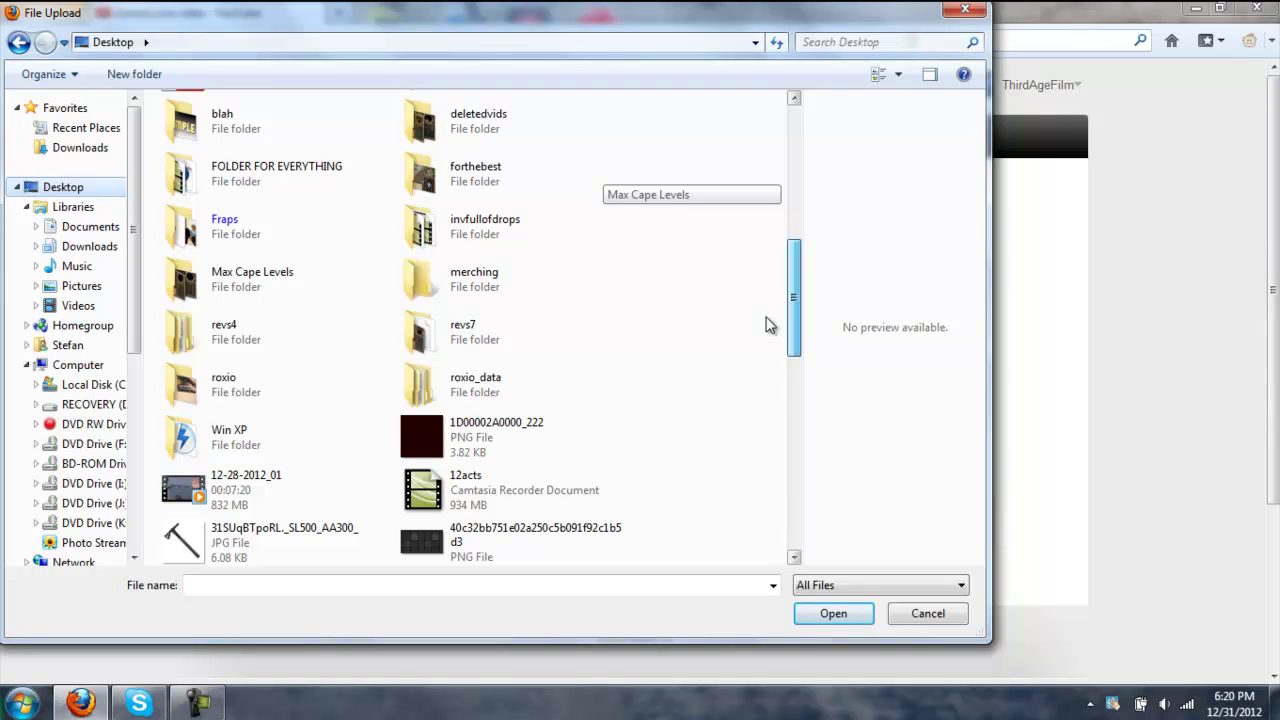
scroll(768, 325, "up", 1)
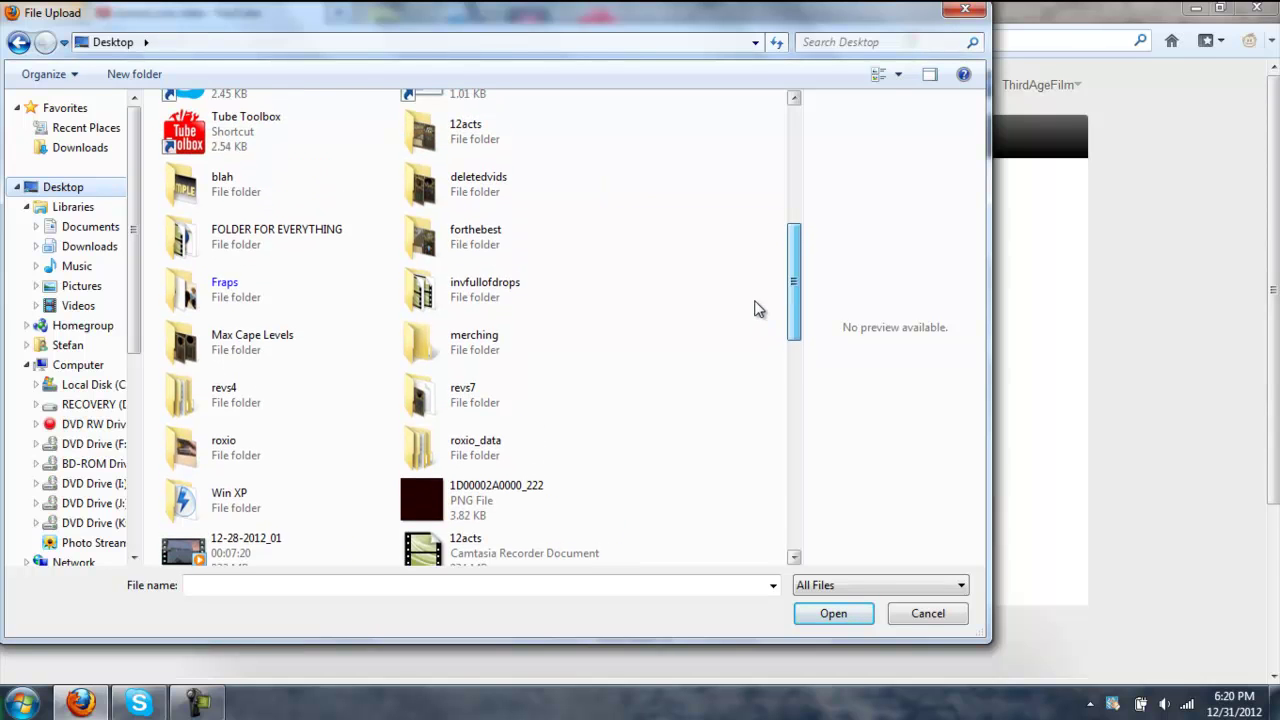
double_click(289, 179)
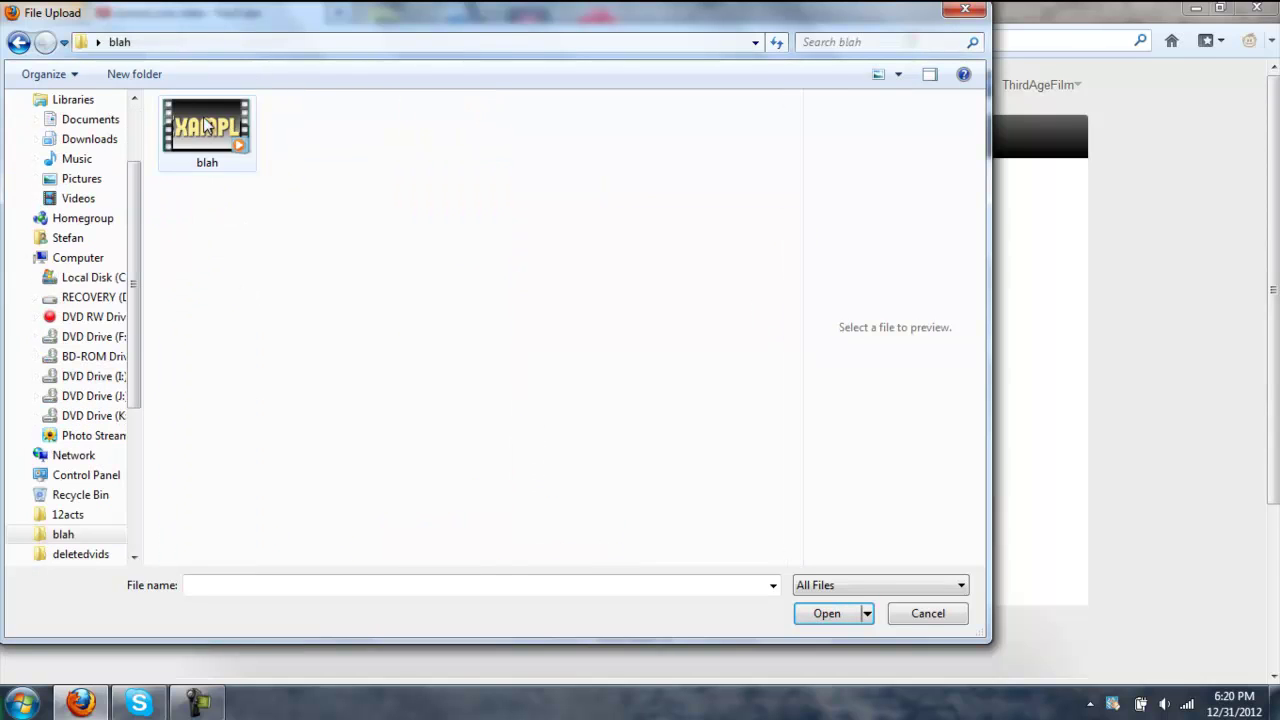
double_click(206, 127)
Save changes on the blah.mp4 upload form while the video processes.
scroll(215, 180, "down", 5)
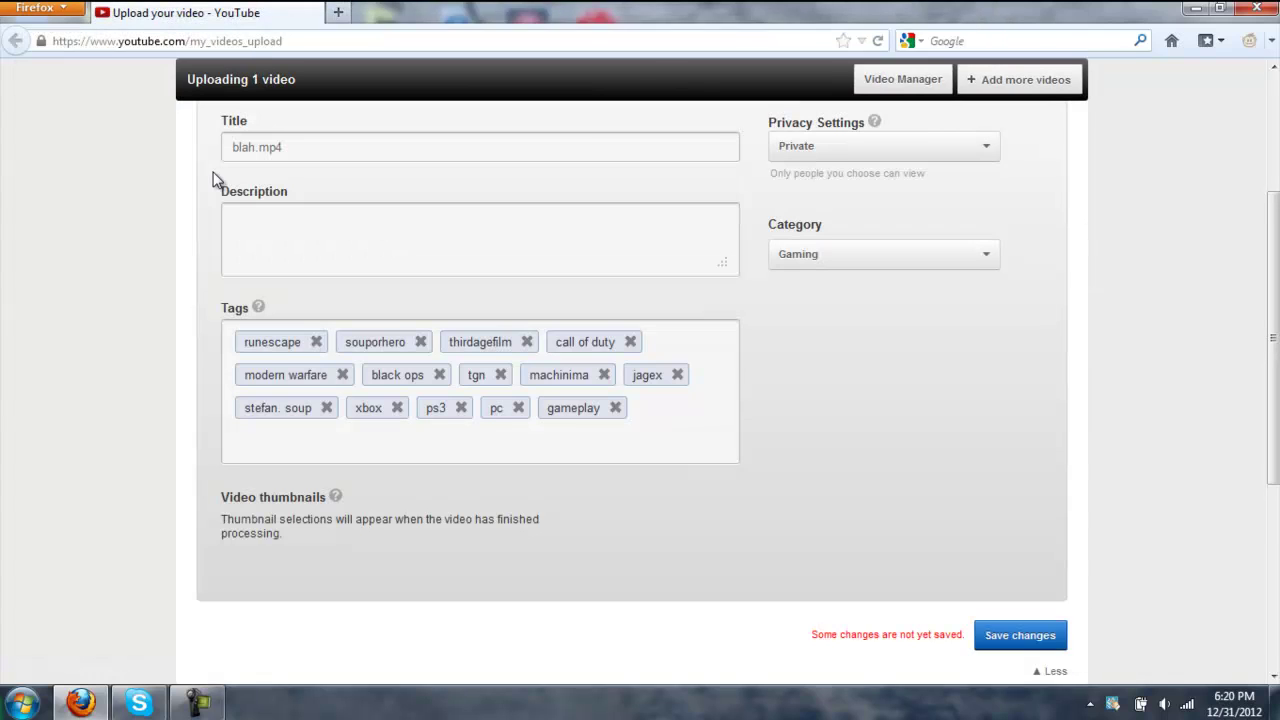
scroll(215, 180, "up", 4)
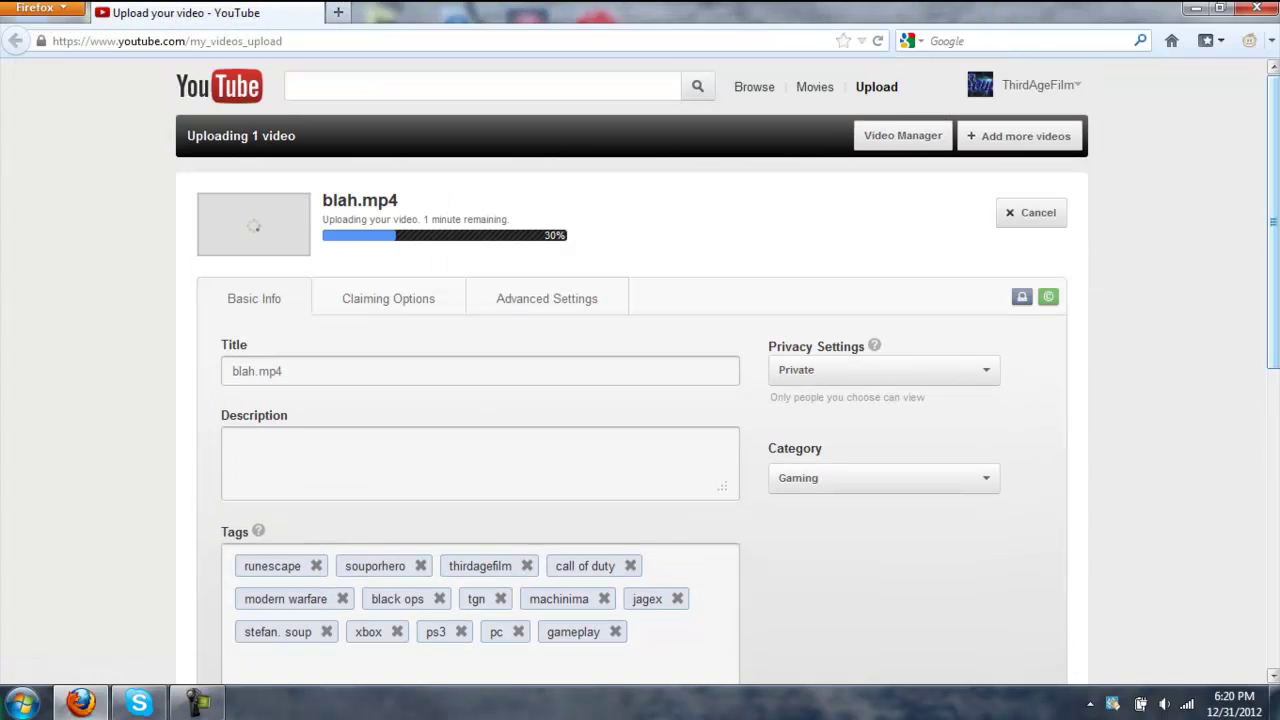
scroll(1137, 500, "down", 5)
left_click(1022, 641)
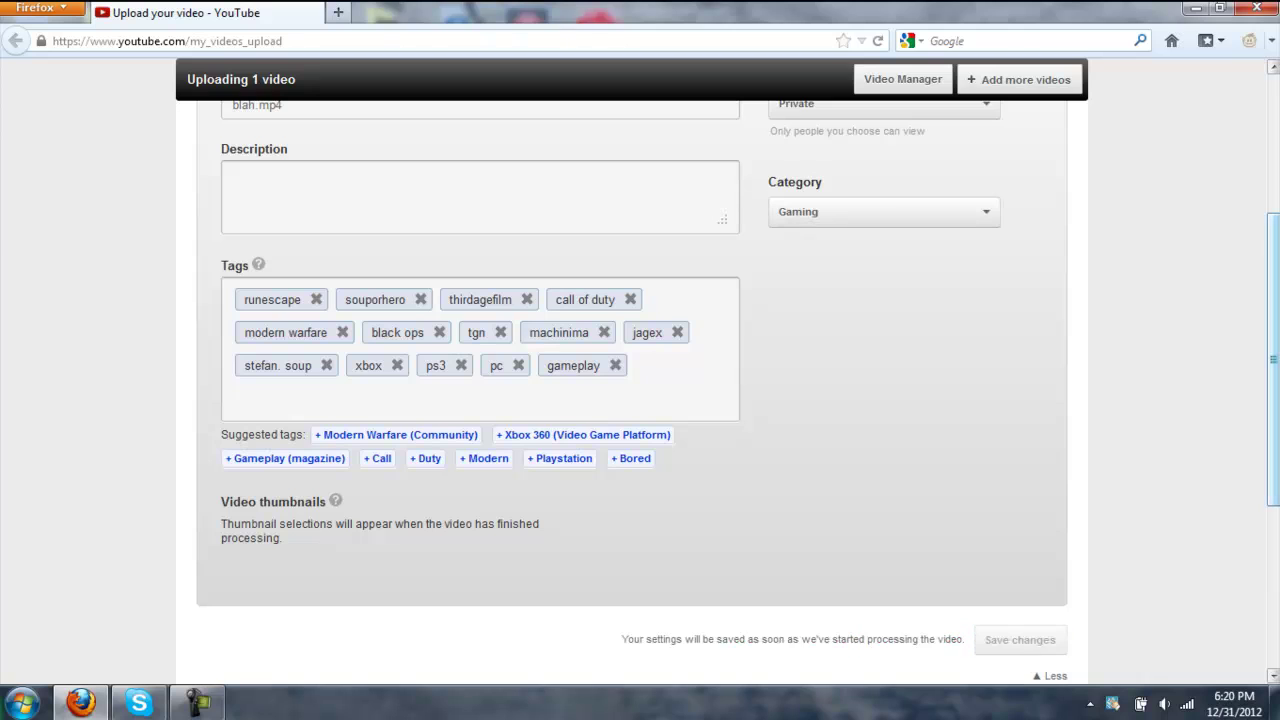
scroll(1277, 300, "up", 3)
left_click_drag(1277, 300, 1275, 297)
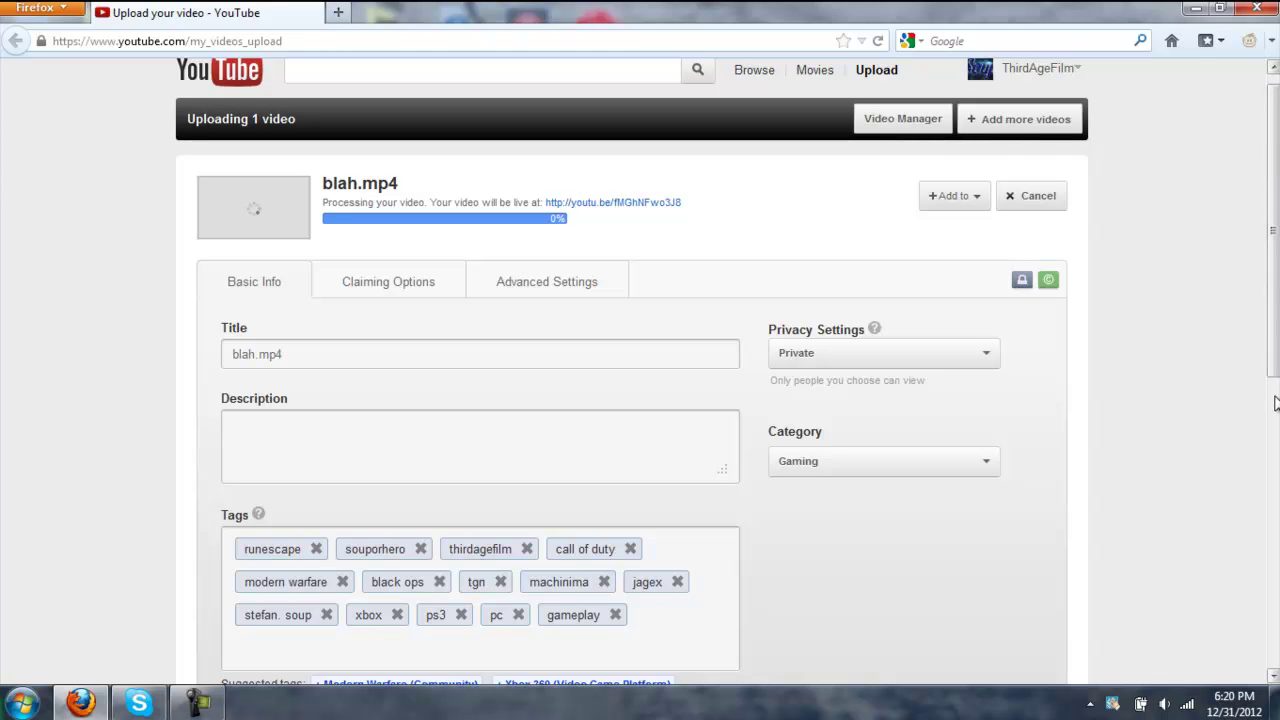
scroll(1250, 350, "down", 5)
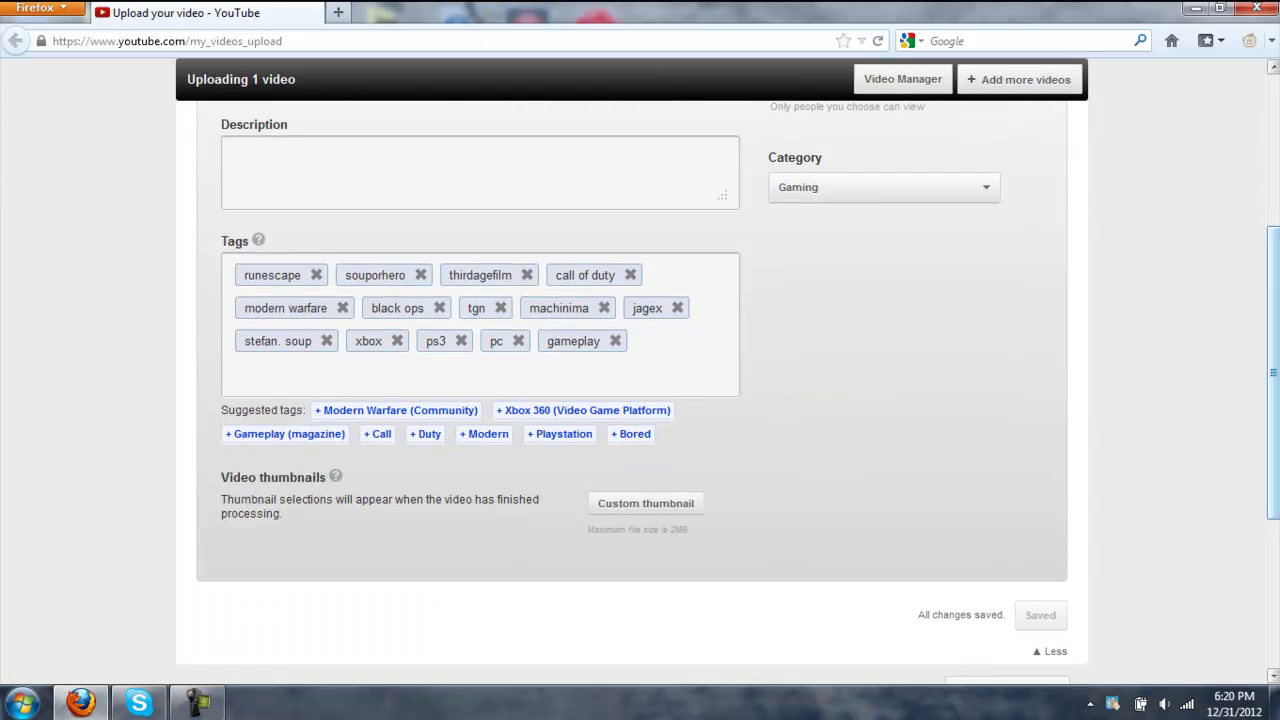
scroll(462, 240, "up", 1)
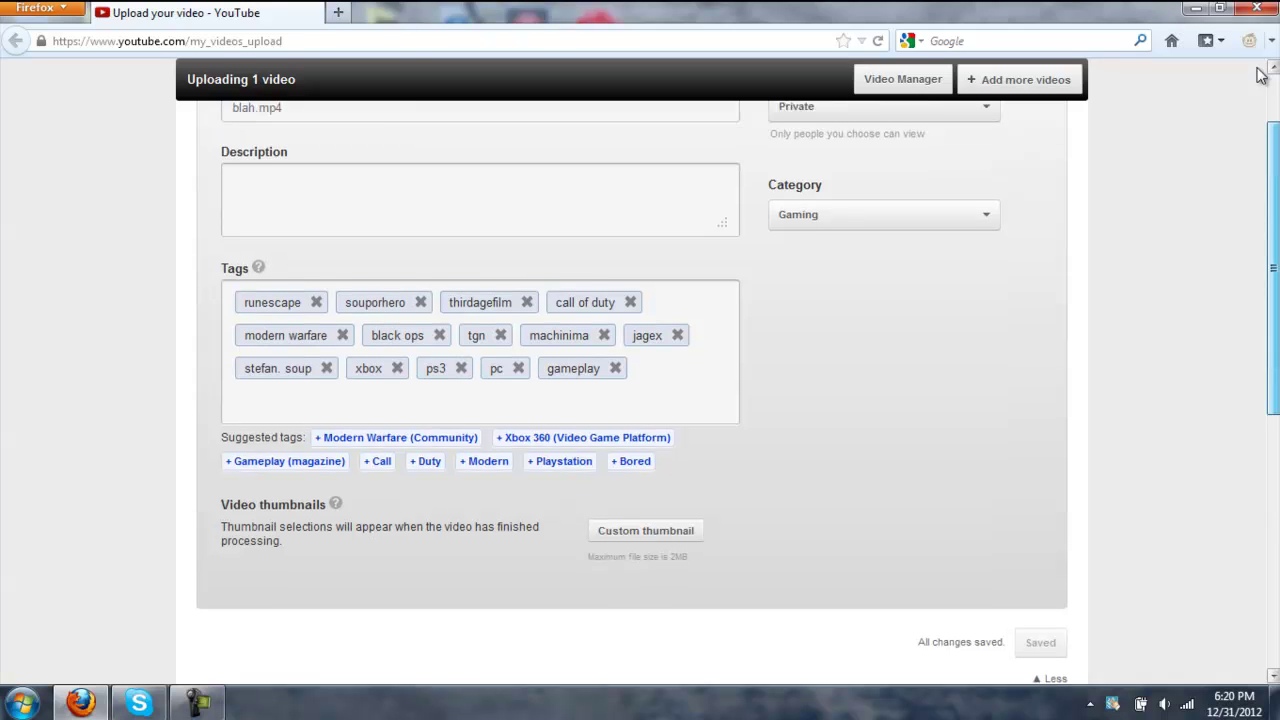
scroll(462, 240, "up", 4)
Open youtube.com in a new tab and go to the Video Manager.
left_click(341, 12)
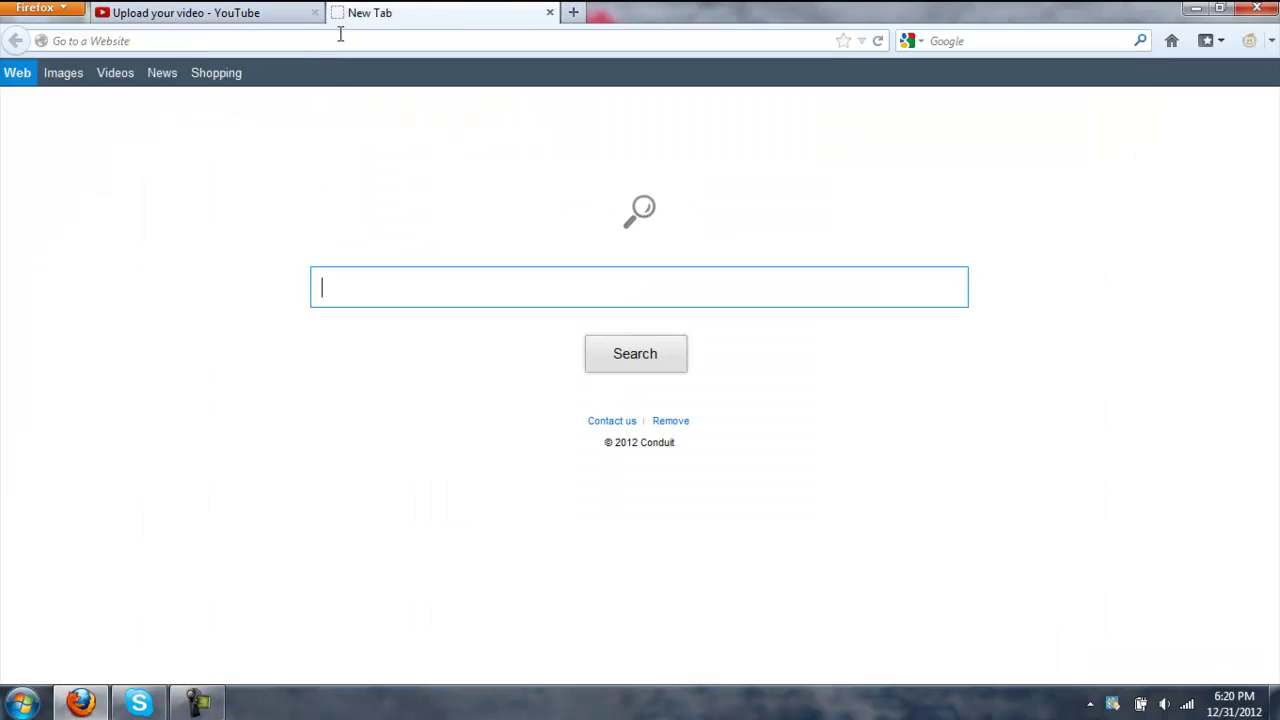
type("youtube.com")
key("Return")
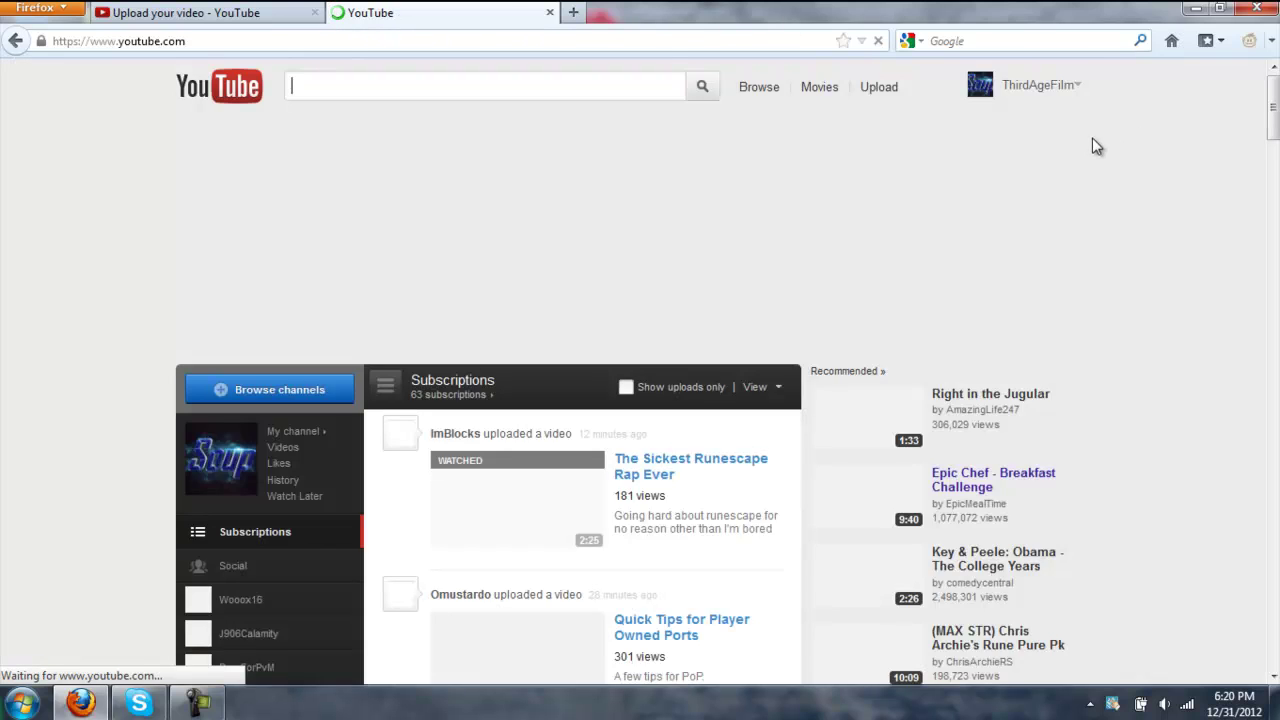
left_click(1035, 88)
left_click(973, 158)
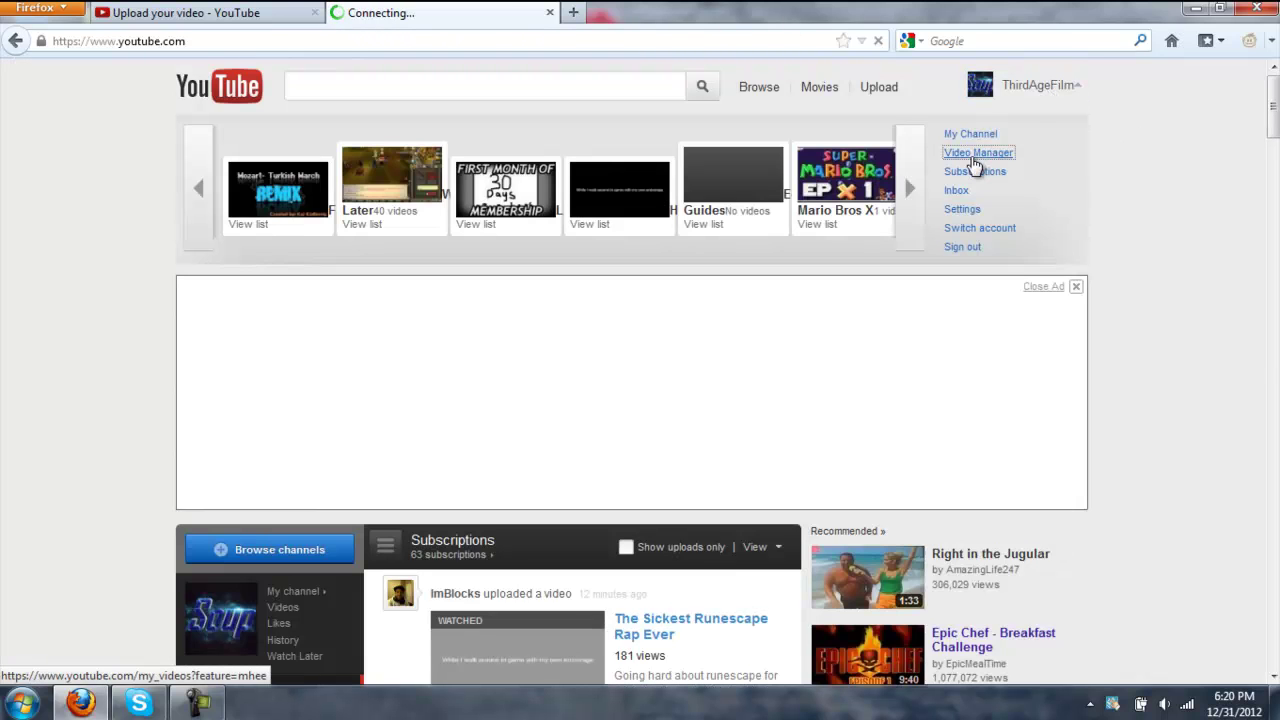
Refresh the Uploads list, close the upload-complete tab, and open blah's edit page.
left_click(130, 10)
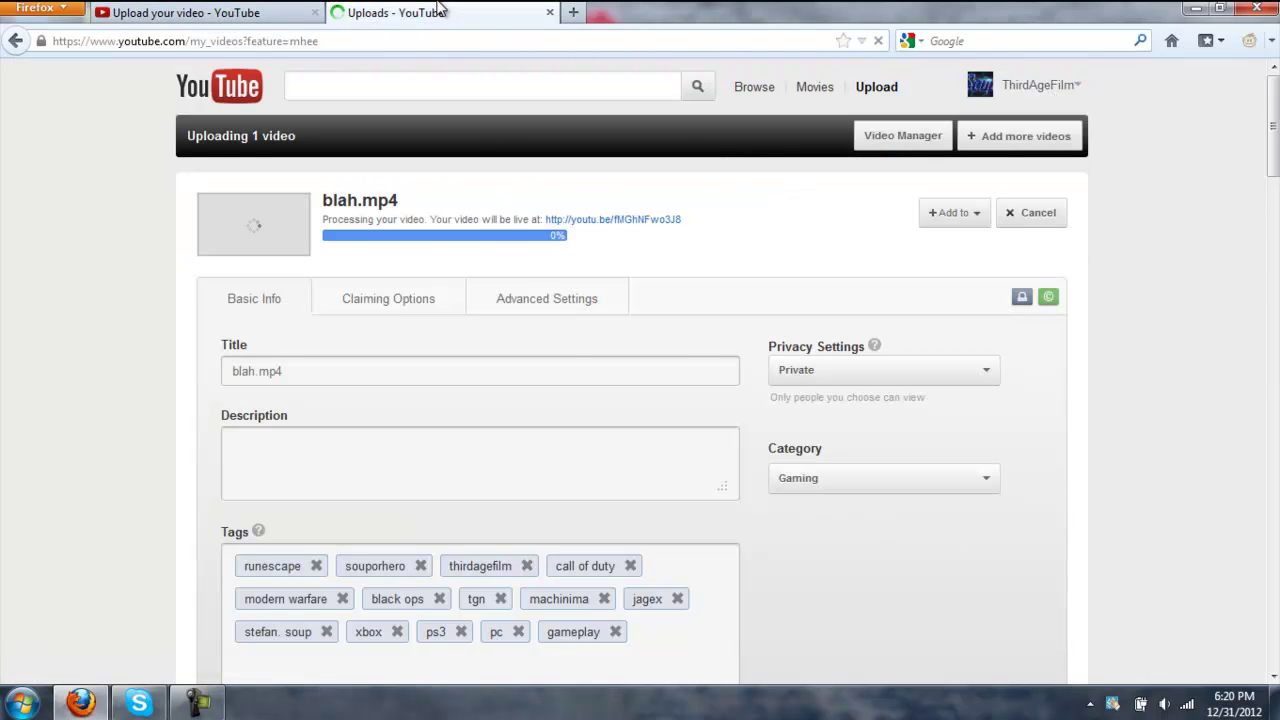
left_click(437, 13)
left_click(125, 11)
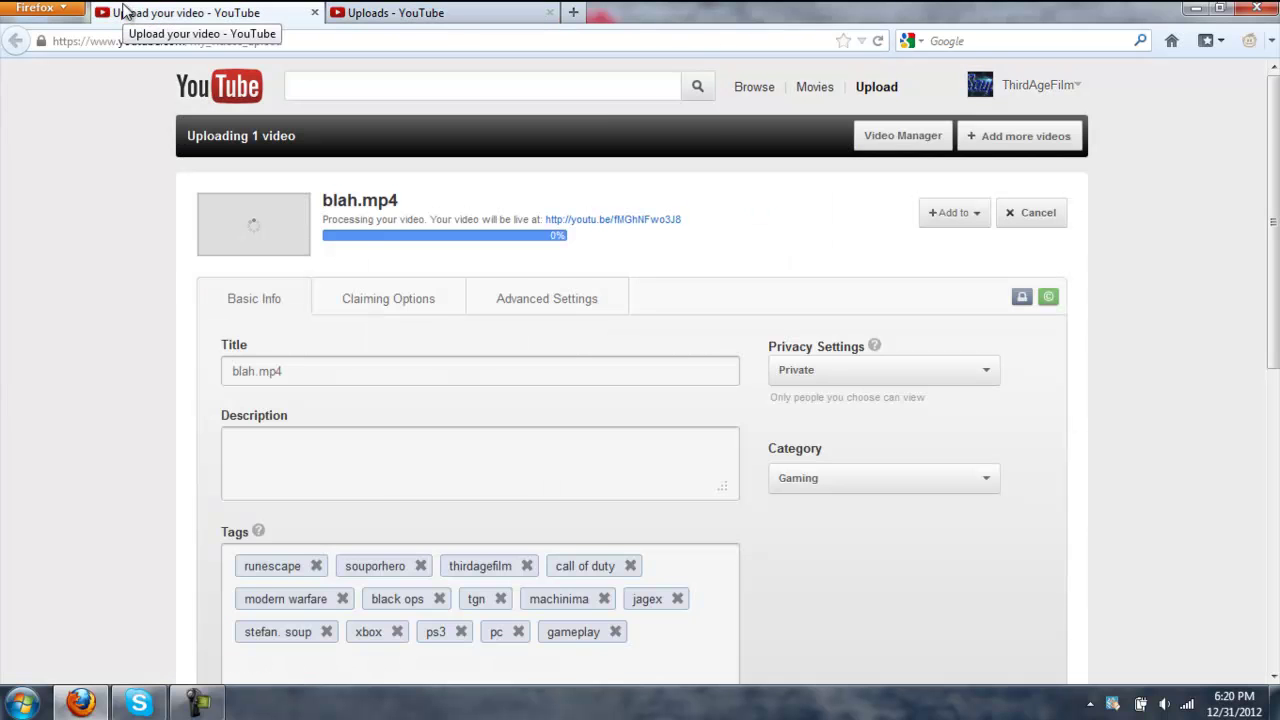
left_click(400, 12)
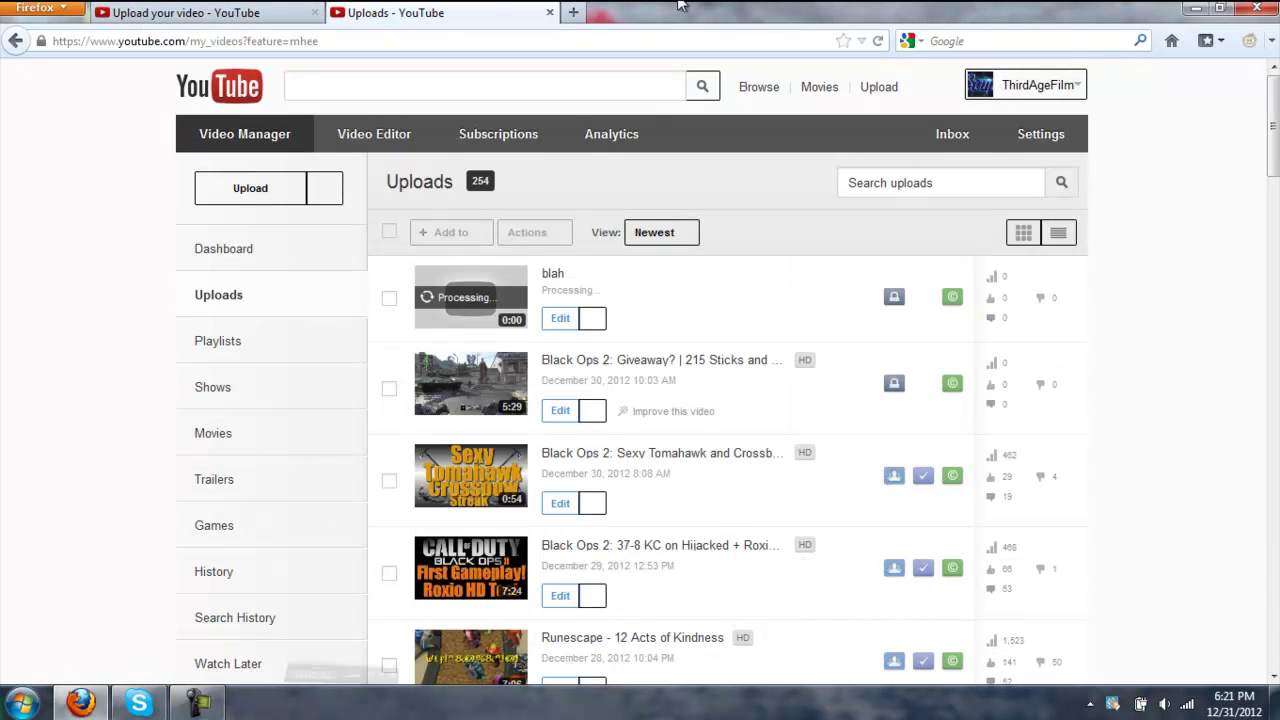
left_click(878, 41)
left_click(222, 14)
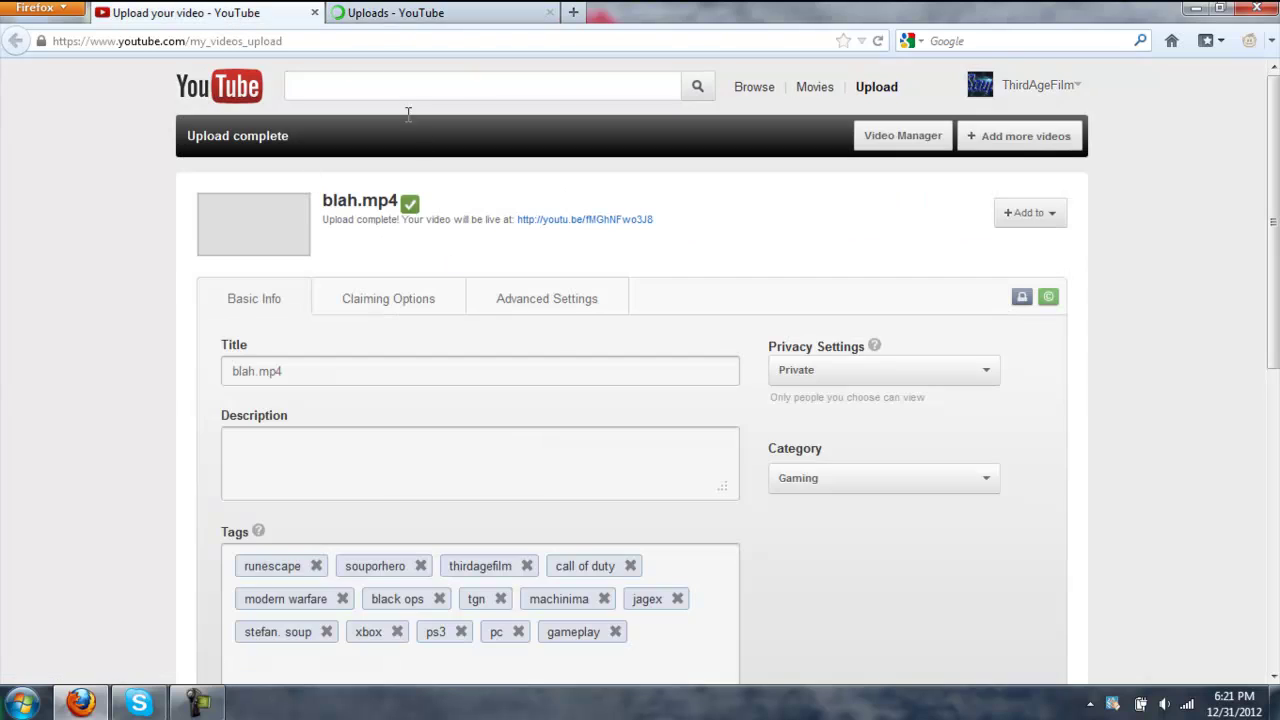
left_click(315, 13)
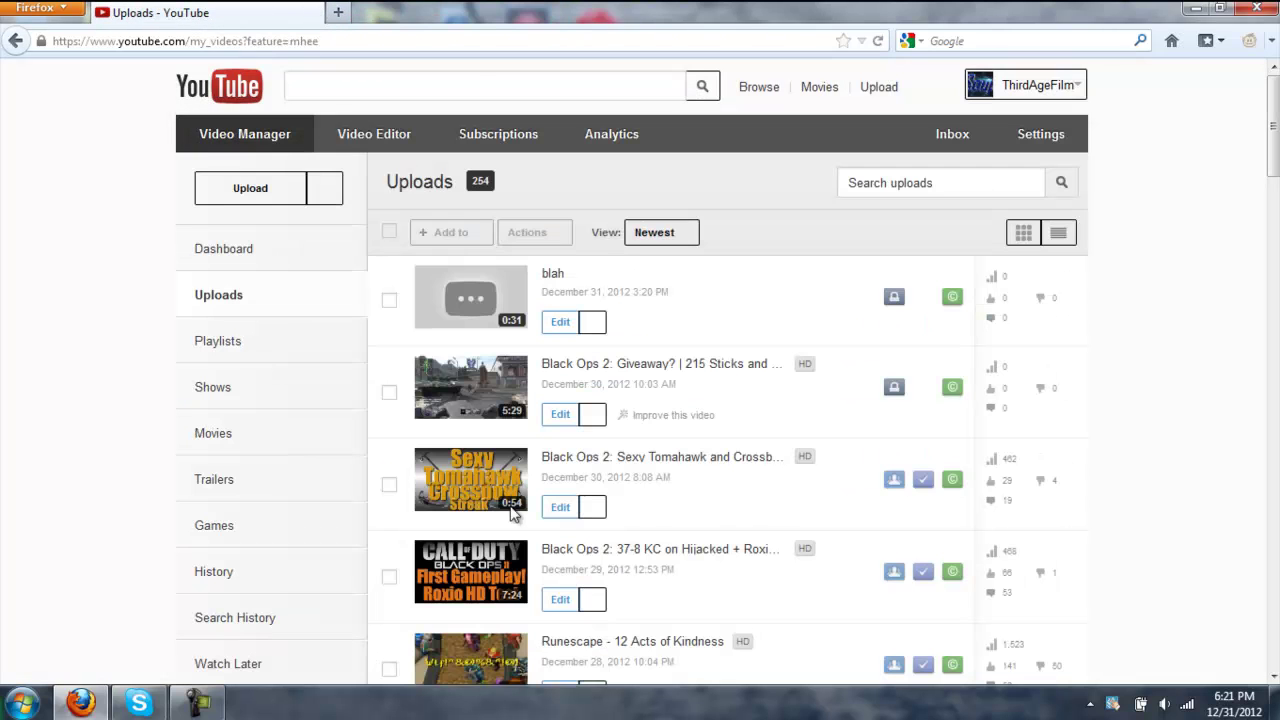
left_click(560, 318)
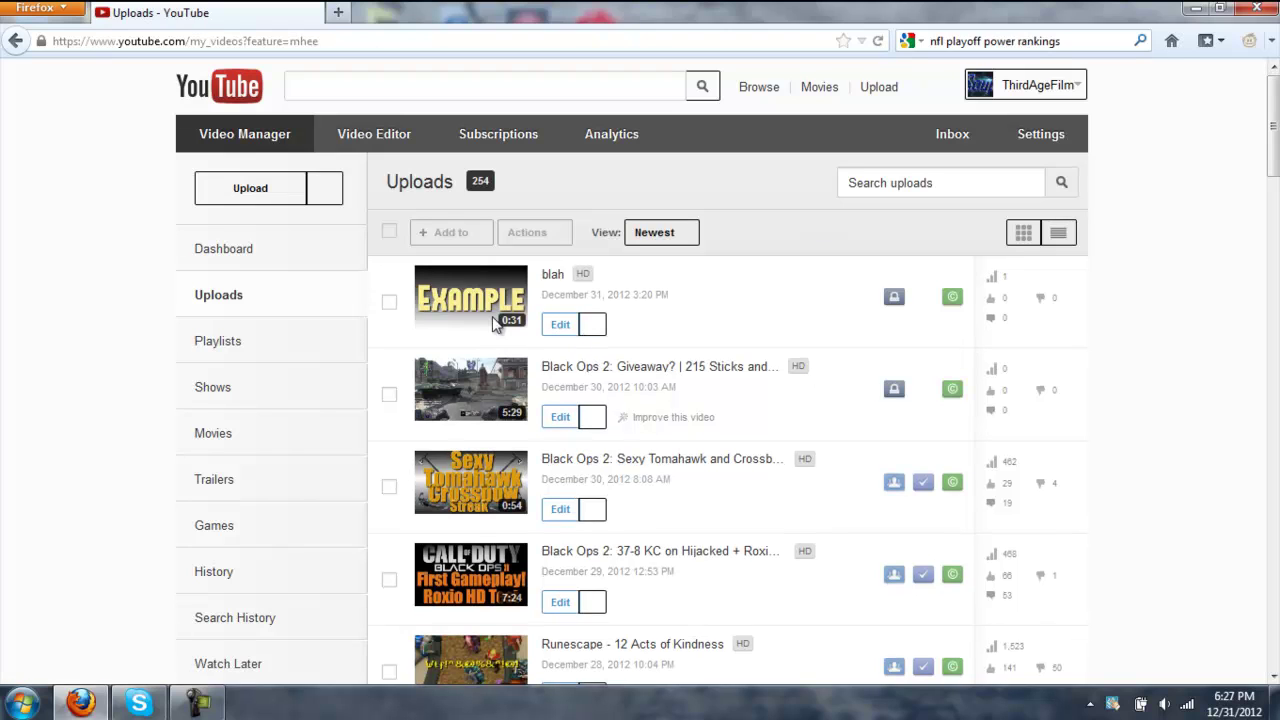
Set the second EXAMPLE frame as blah's thumbnail and save the change.
left_click(559, 328)
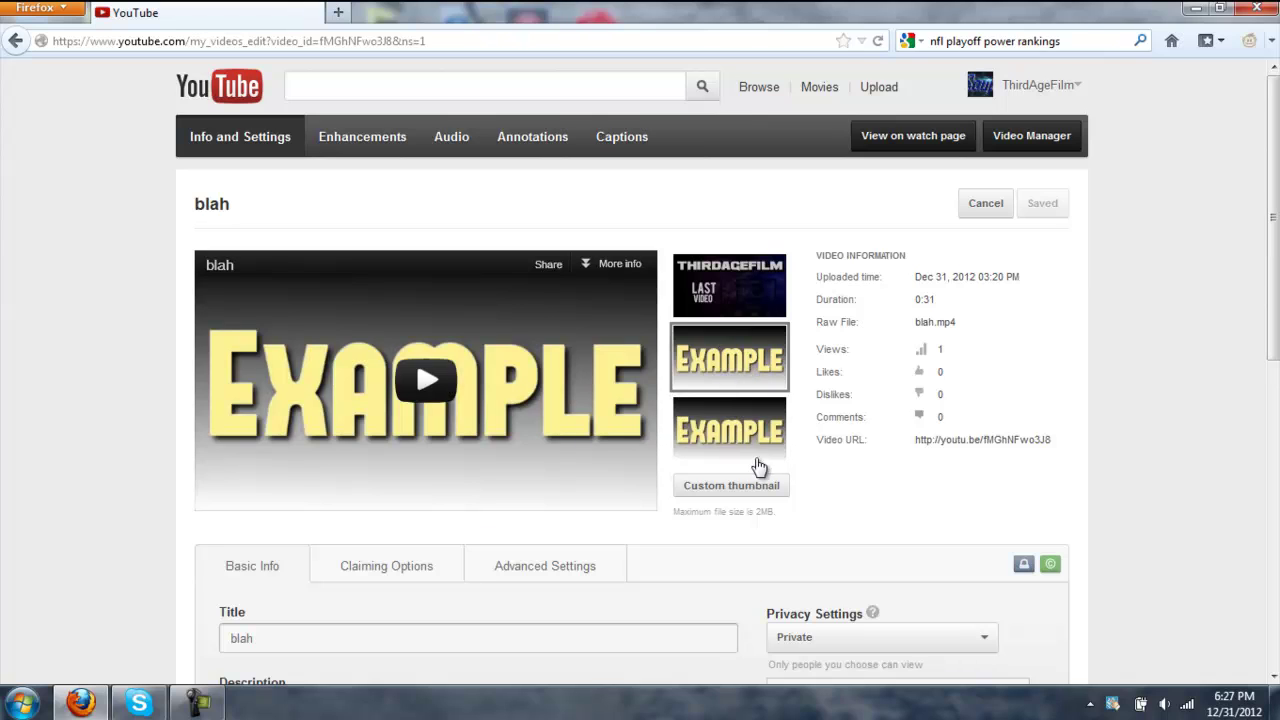
left_click(716, 362)
left_click(1022, 204)
Open blah's Enhancements editor.
scroll(1052, 207, "down", 2)
scroll(1052, 207, "up", 2)
left_click(358, 155)
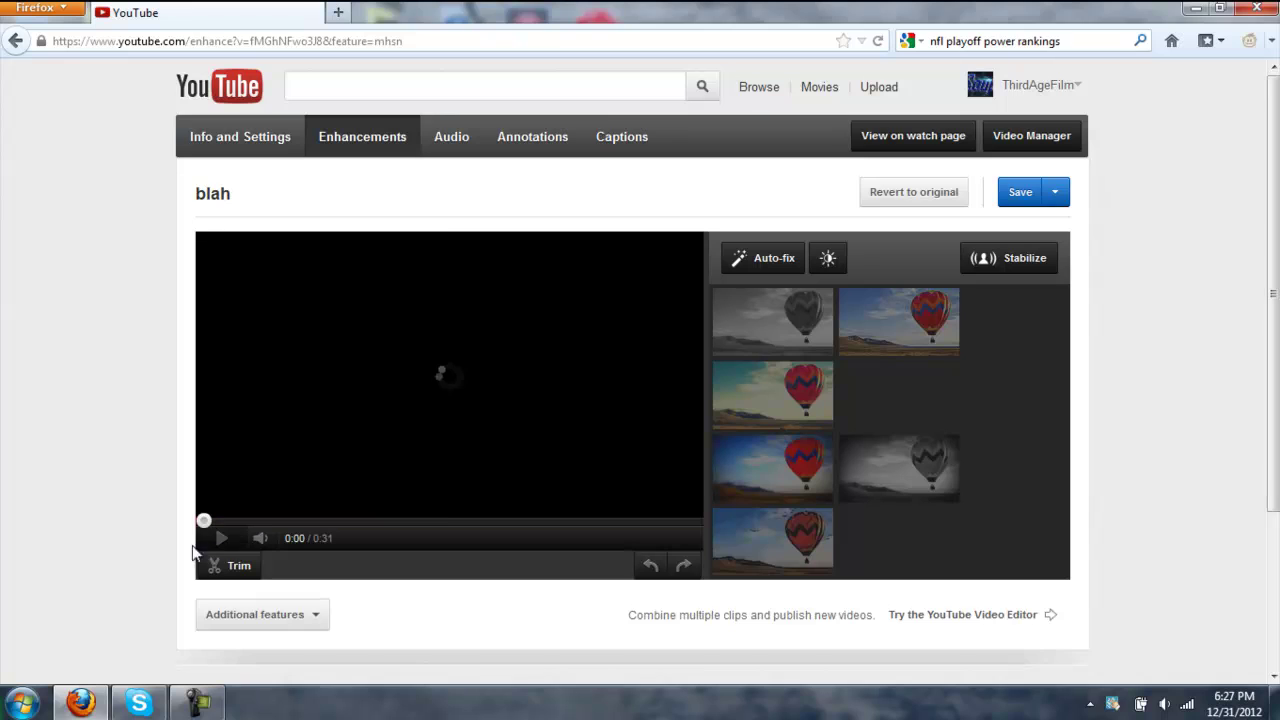
Play and scrub blah's preview to find where THIRDAGEFILM gives way to EXAMPLE near 0:13, then open Trim.
left_click(218, 540)
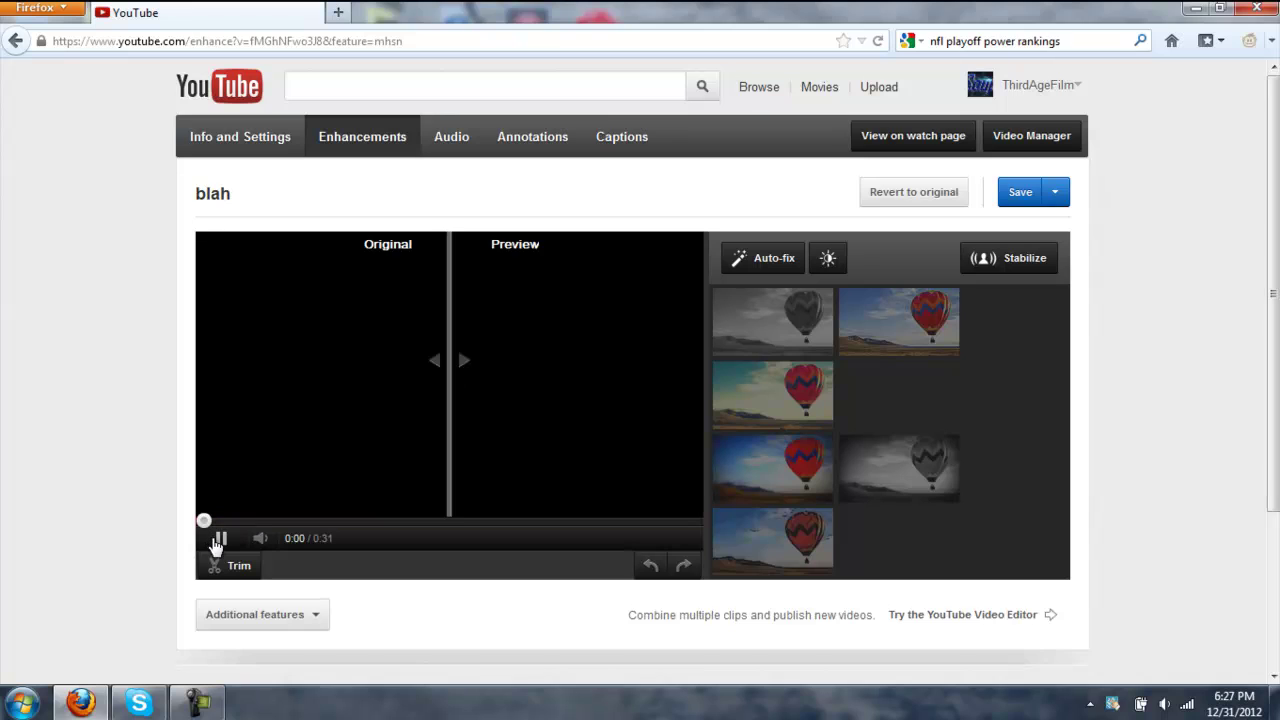
left_click(402, 520)
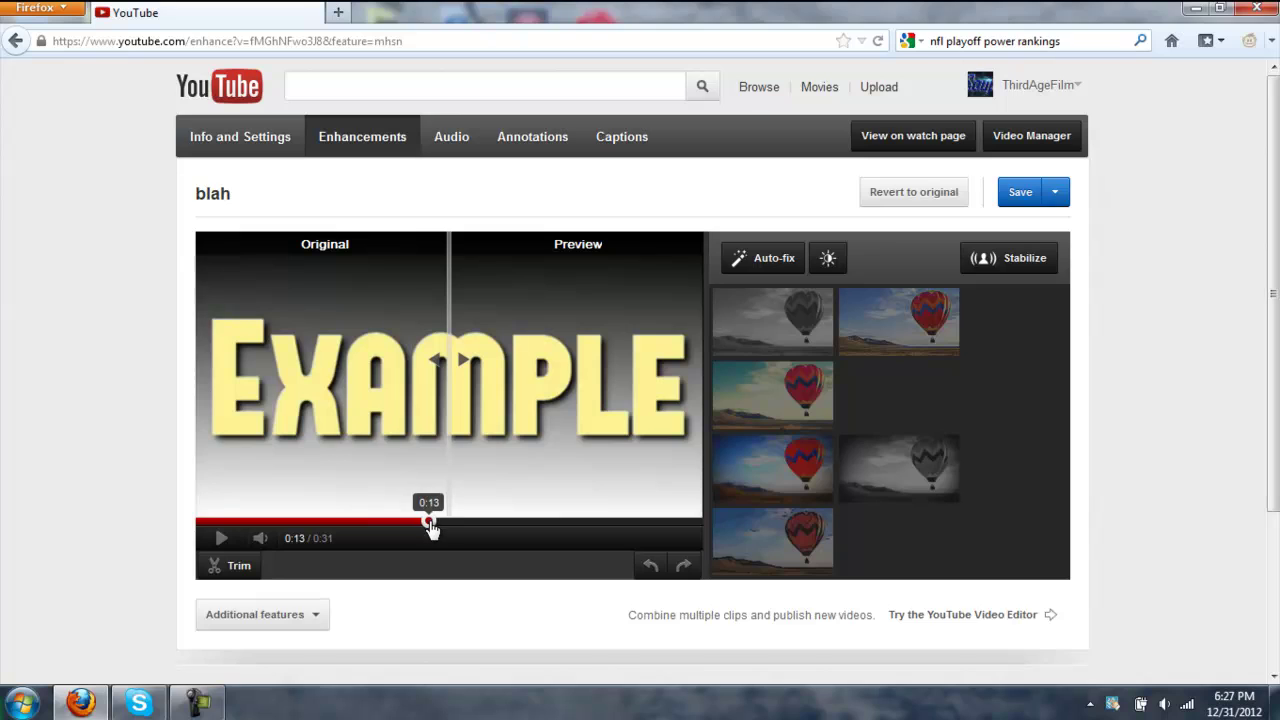
left_click_drag(429, 522, 417, 524)
left_click(395, 521)
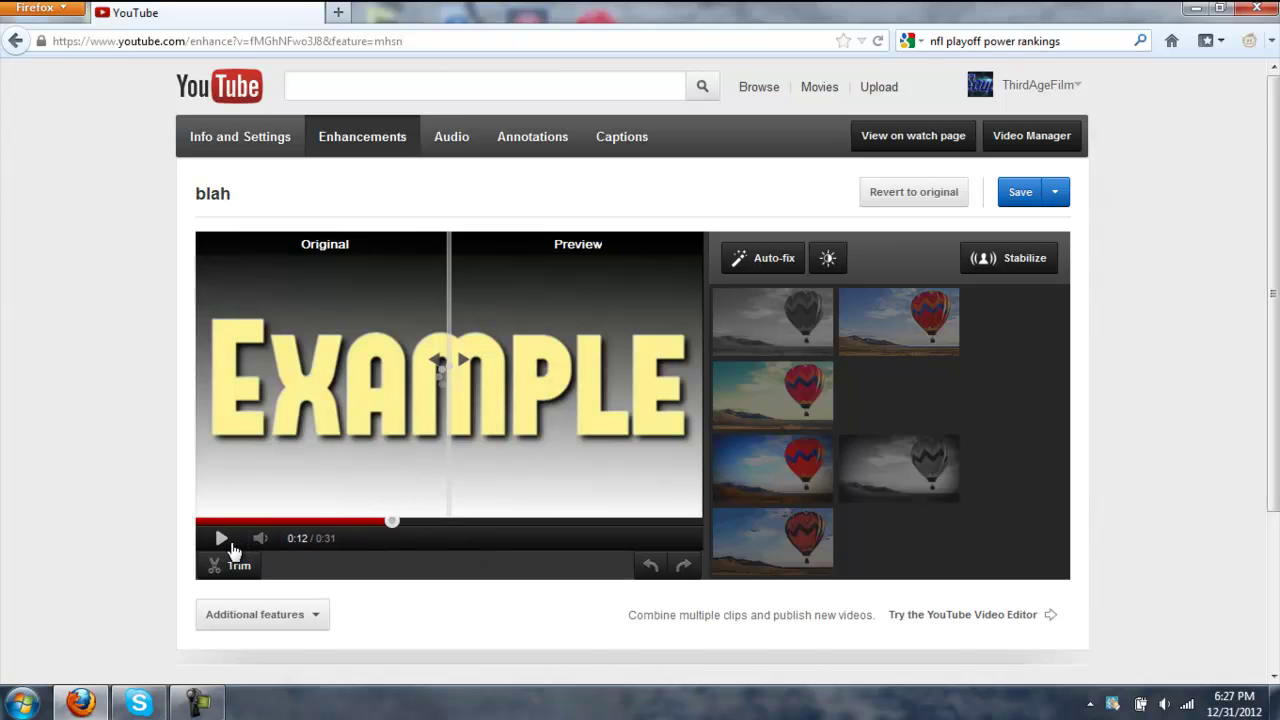
left_click(224, 540)
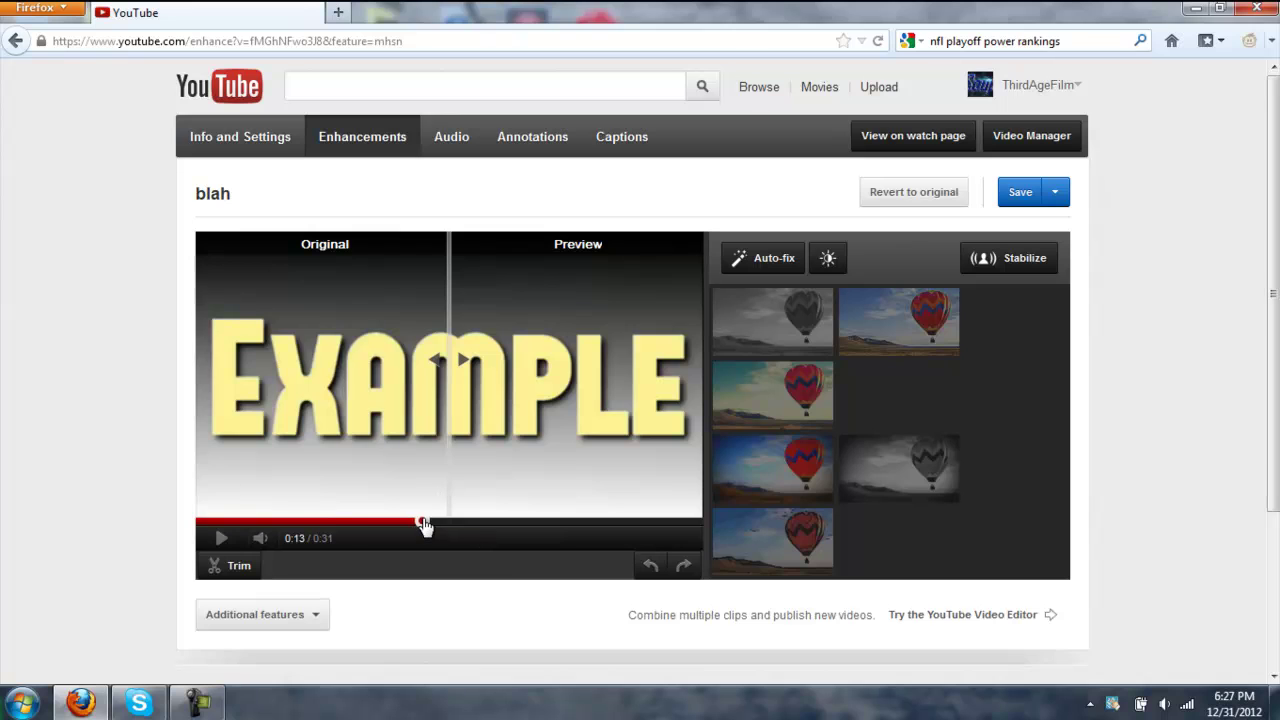
left_click(421, 521)
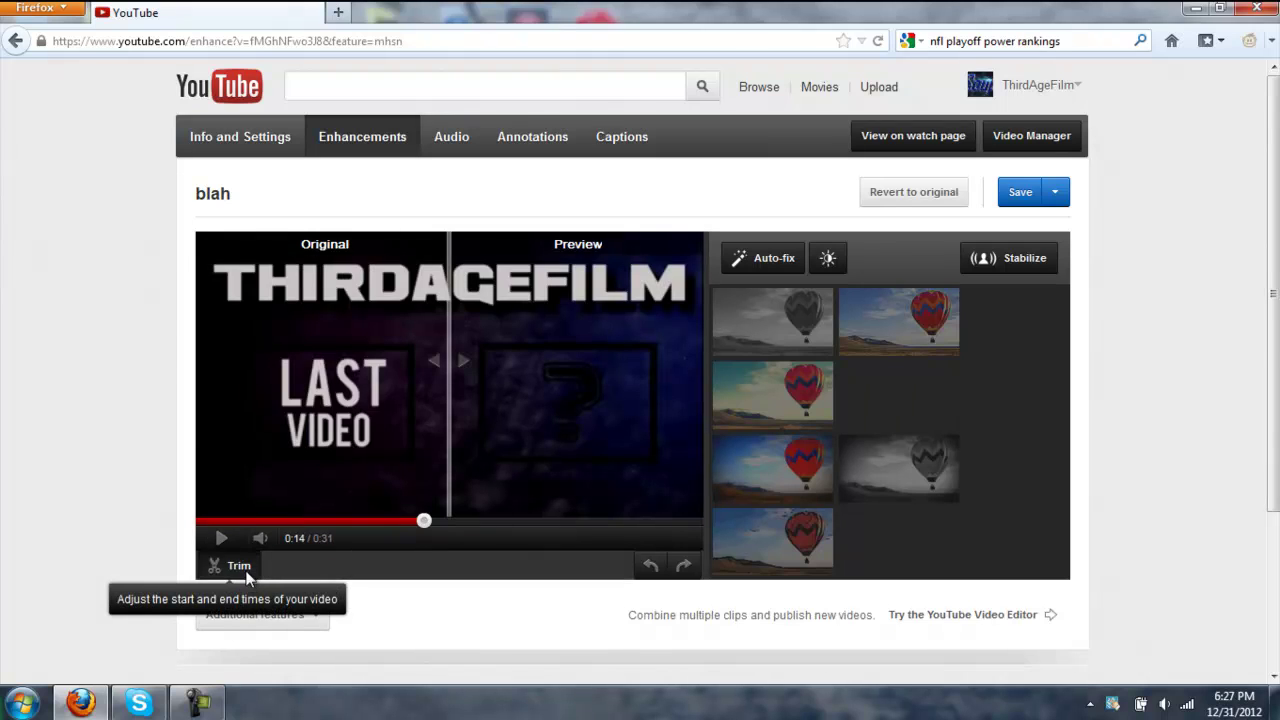
left_click(245, 570)
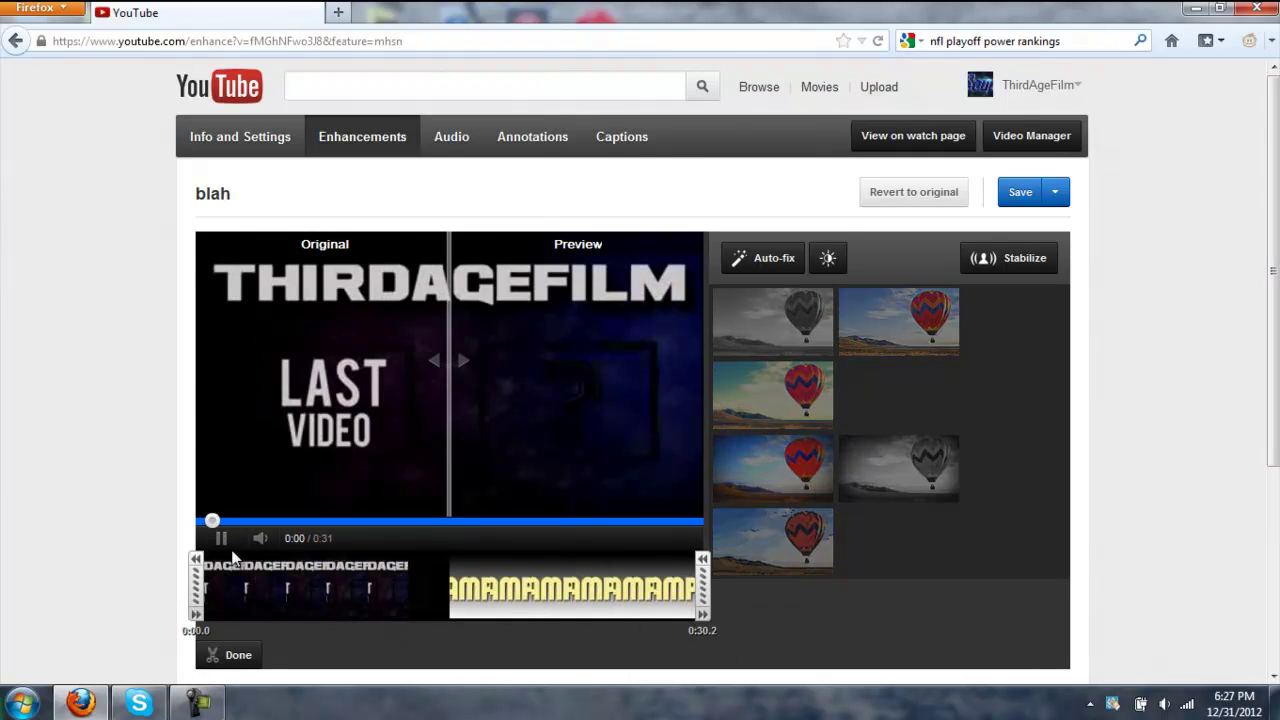
Pull blah's end trim point back to about 0:13.3 and apply the trim.
left_click_drag(702, 587, 446, 604)
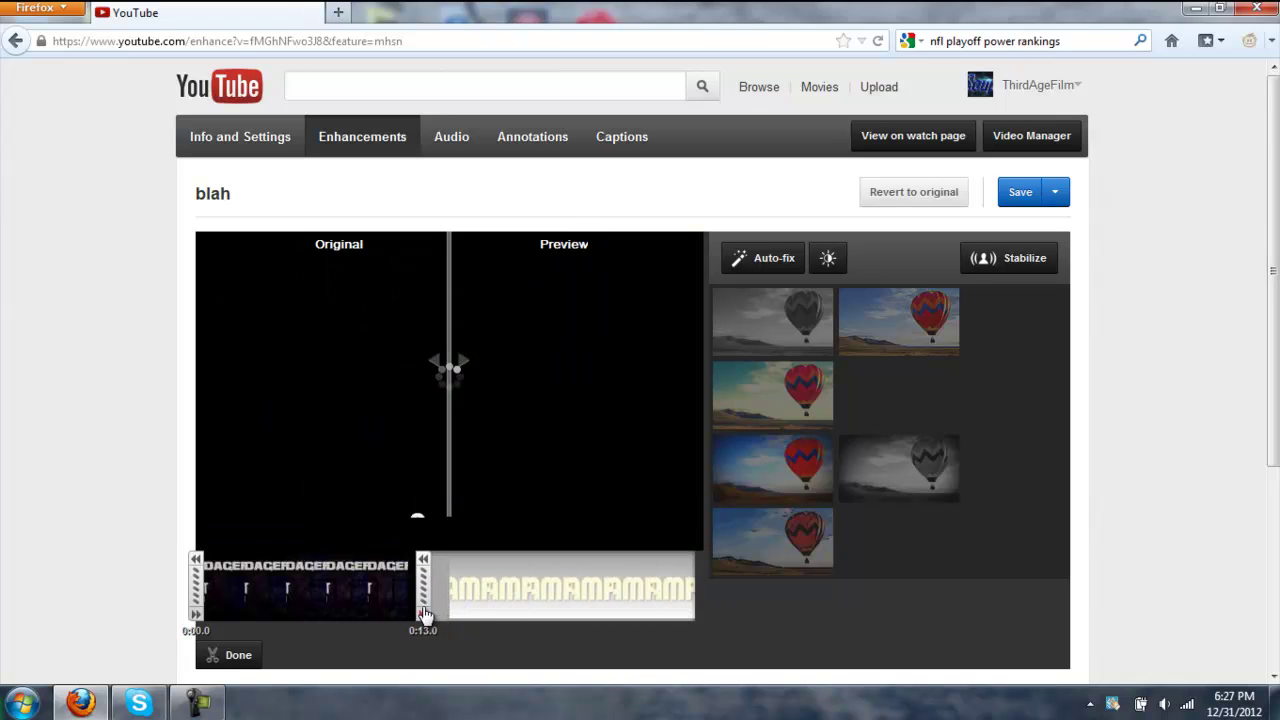
left_click_drag(446, 604, 419, 611)
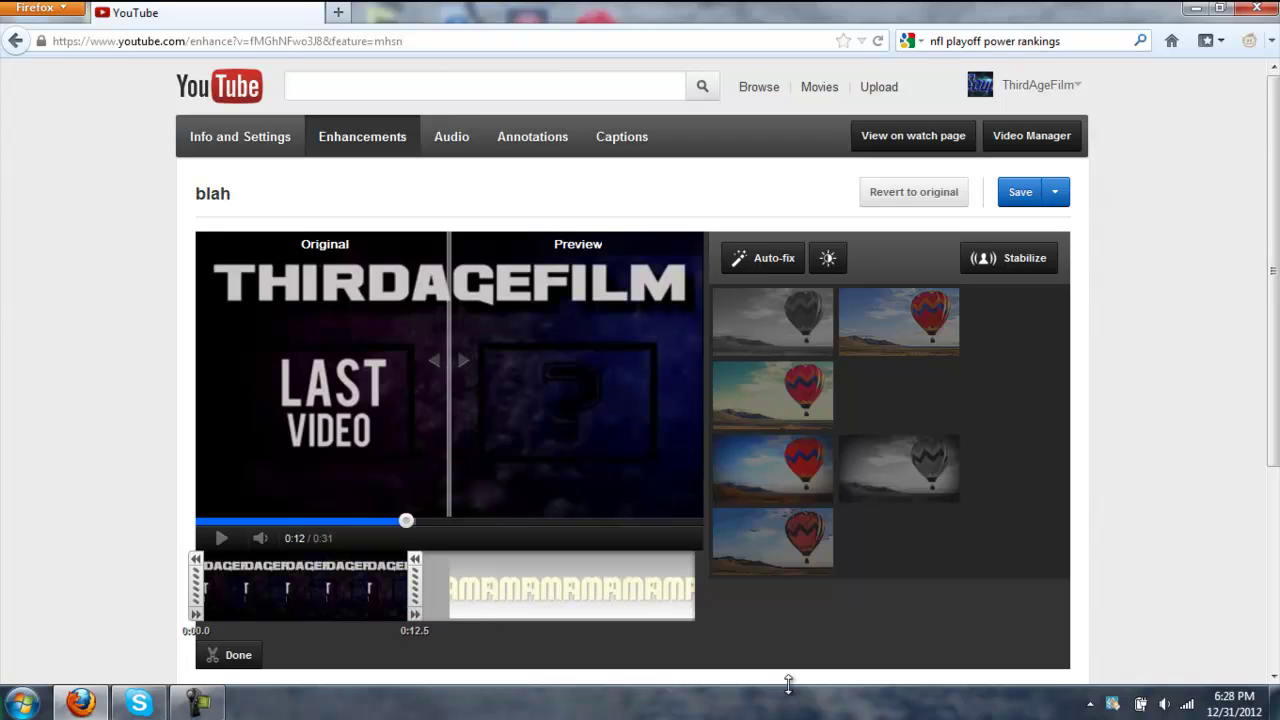
left_click_drag(413, 578, 416, 578)
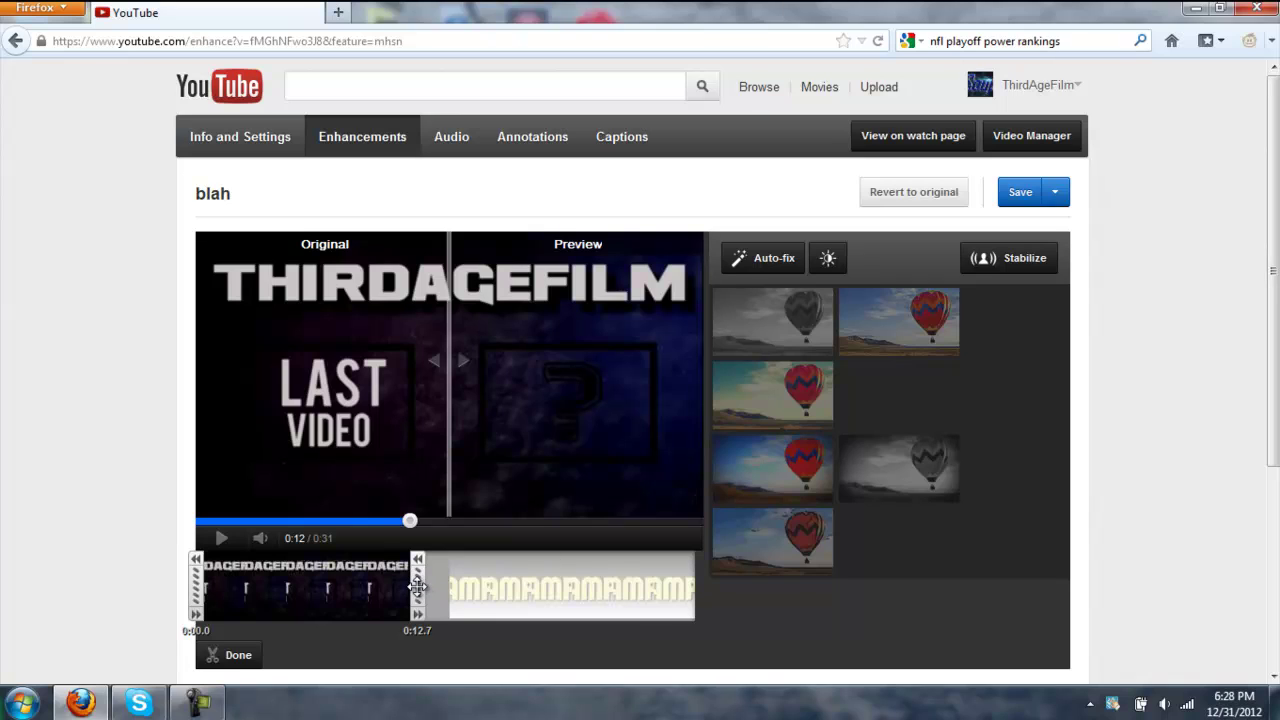
left_click_drag(418, 586, 427, 587)
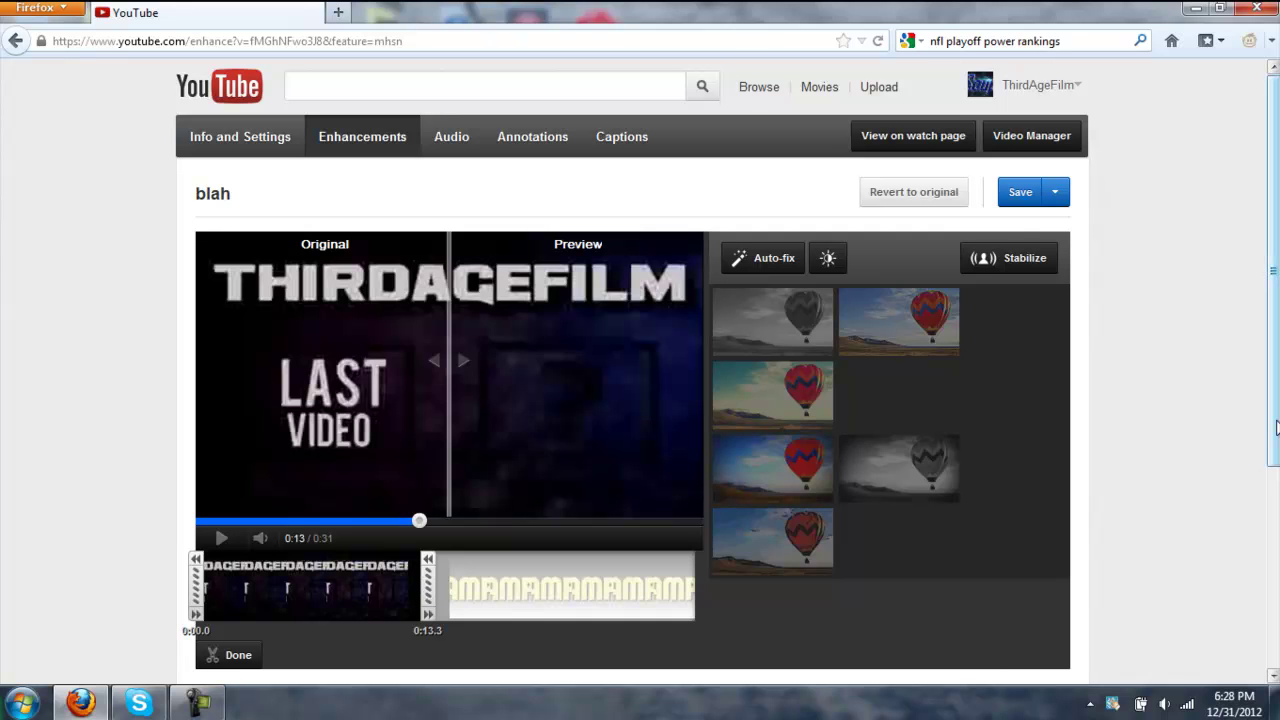
scroll(1274, 344, "down", 3)
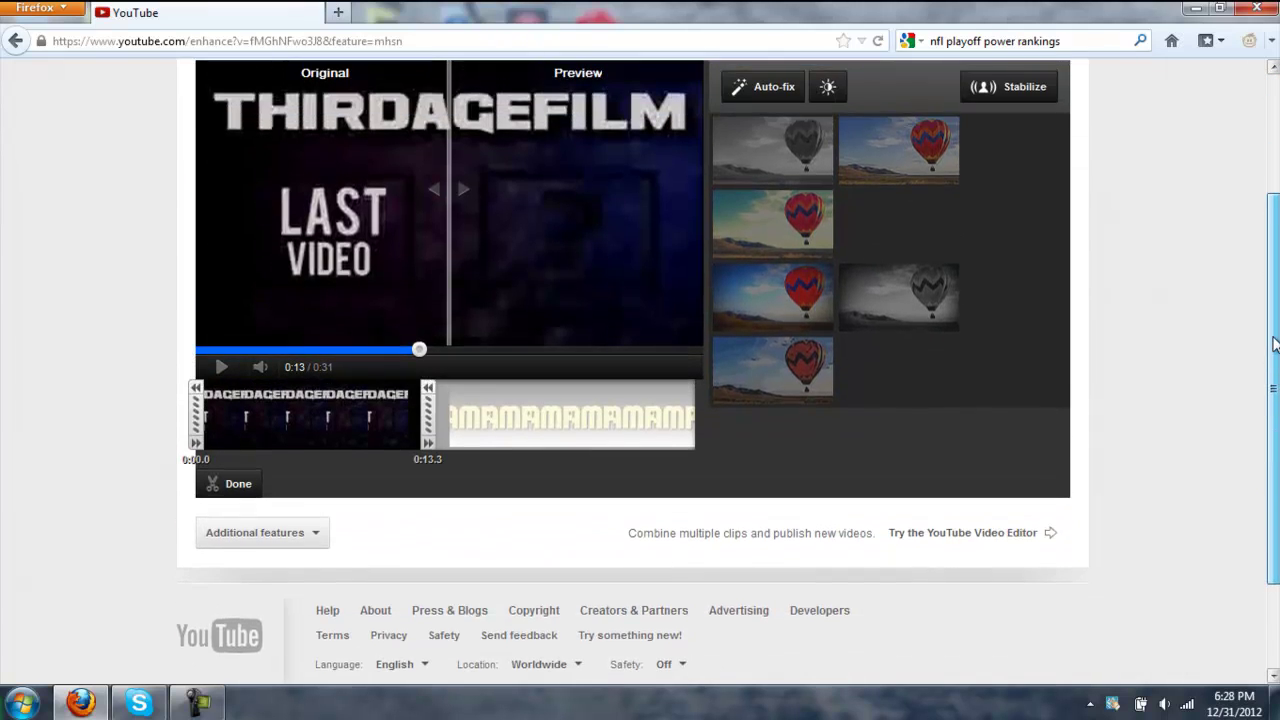
scroll(1095, 332, "up", 3)
left_click(230, 630)
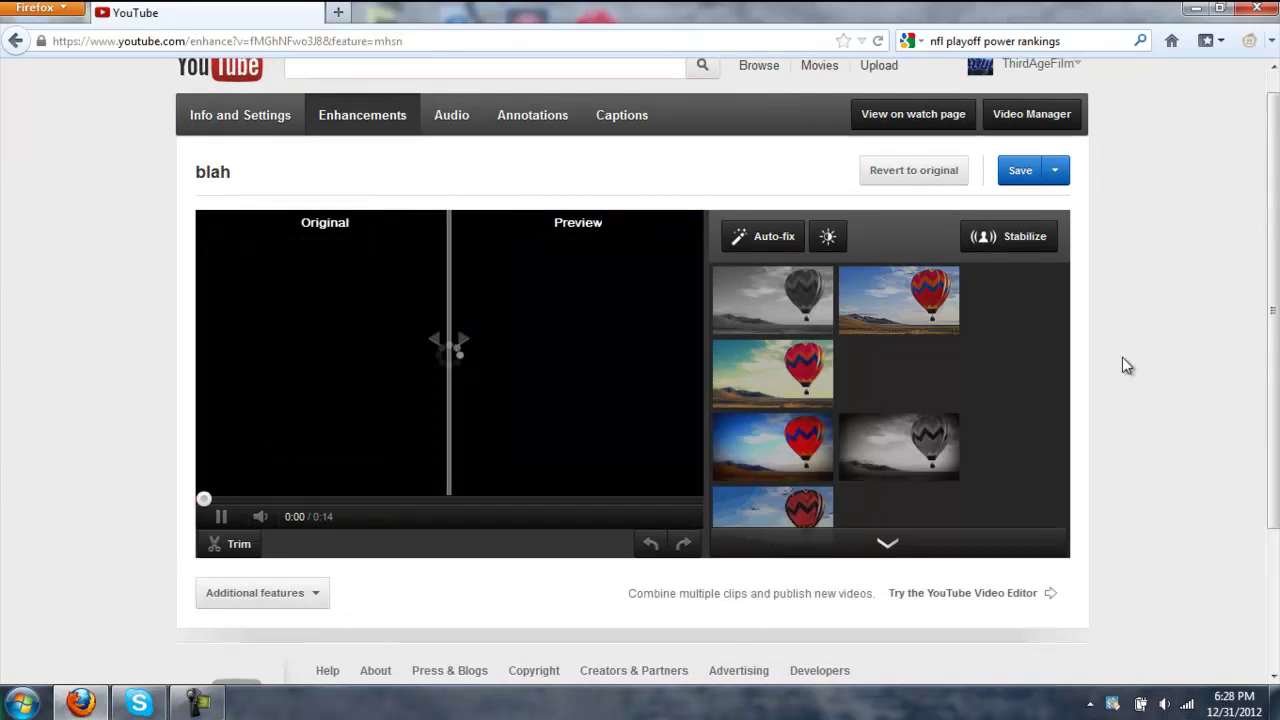
Save the trimmed video past the warning and return to the Video Manager uploads list.
left_click(1018, 172)
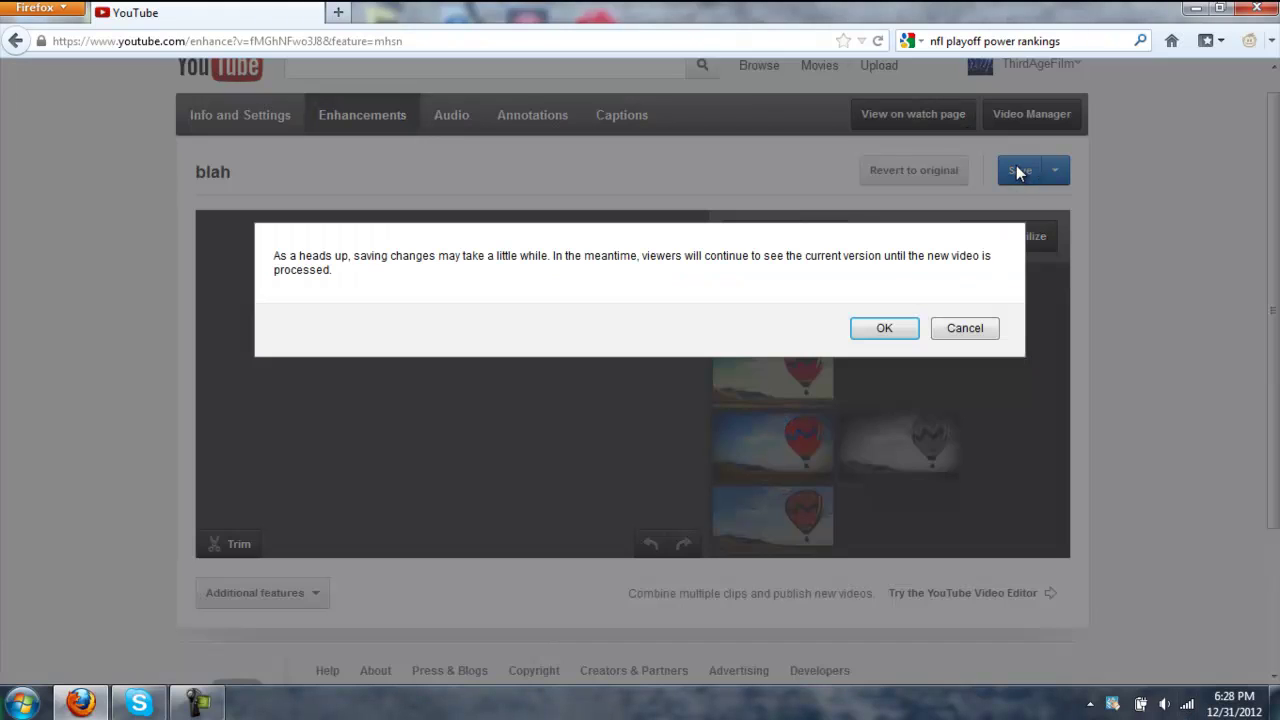
left_click(886, 329)
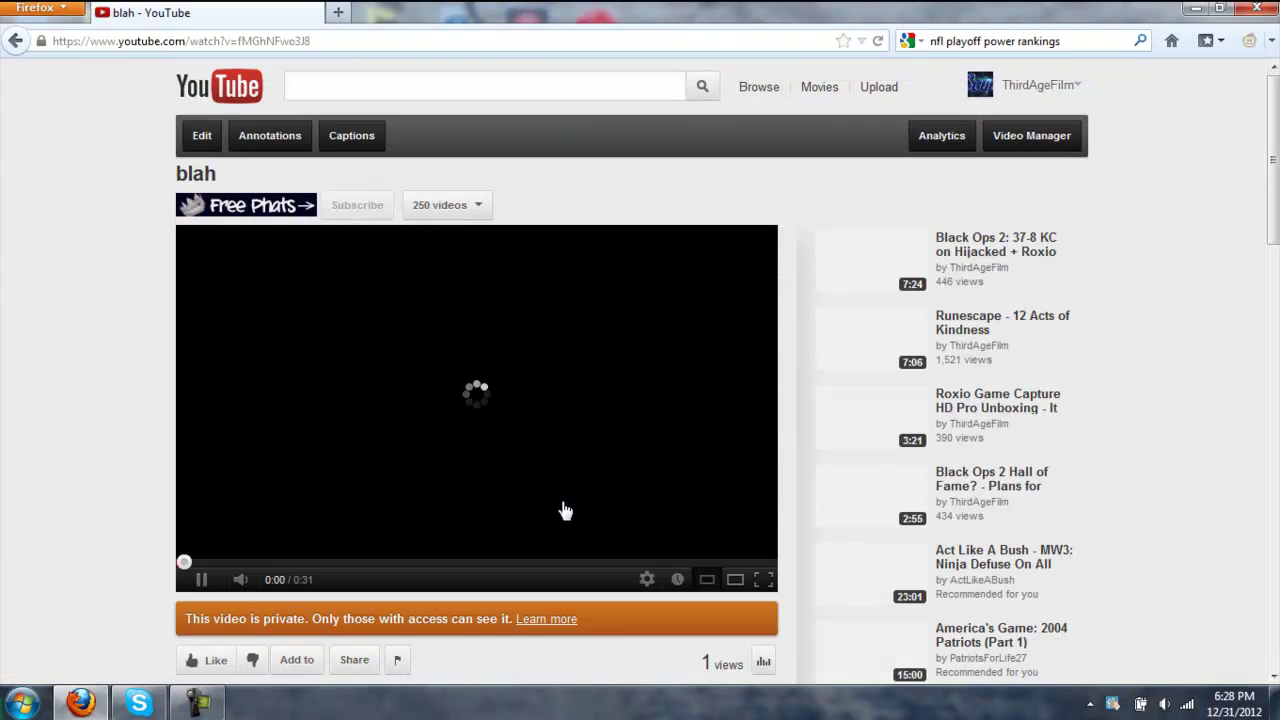
scroll(1266, 443, "down", 5)
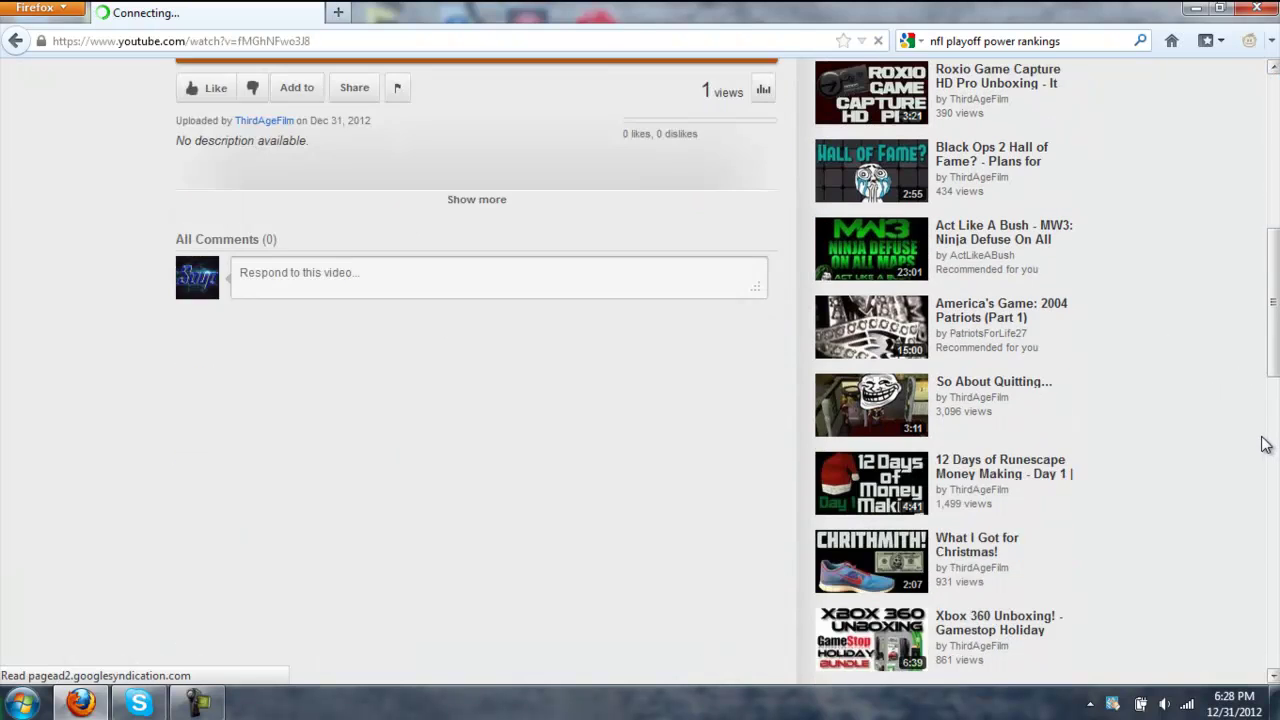
left_click(1274, 165)
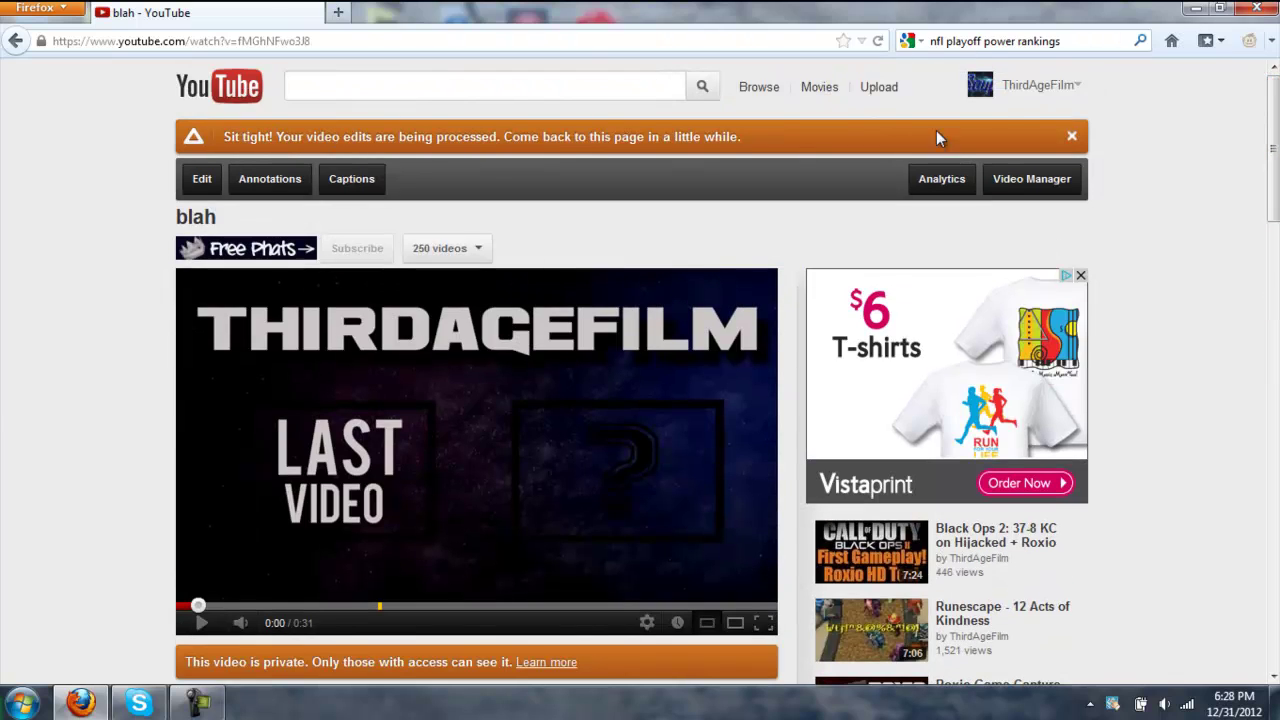
left_click(1040, 88)
left_click(984, 158)
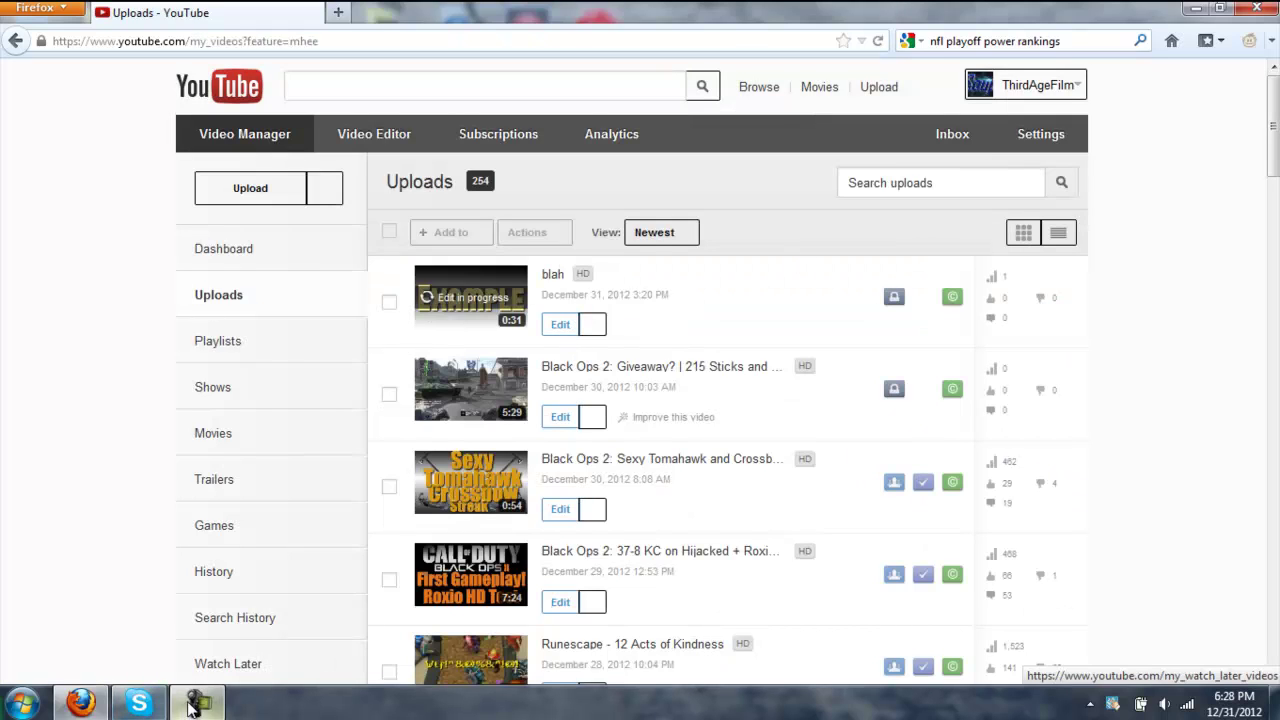
Confirm blah lists at 0:14 and bring up the Camtasia recording controls.
left_click(195, 706)
type("alton the blind side")
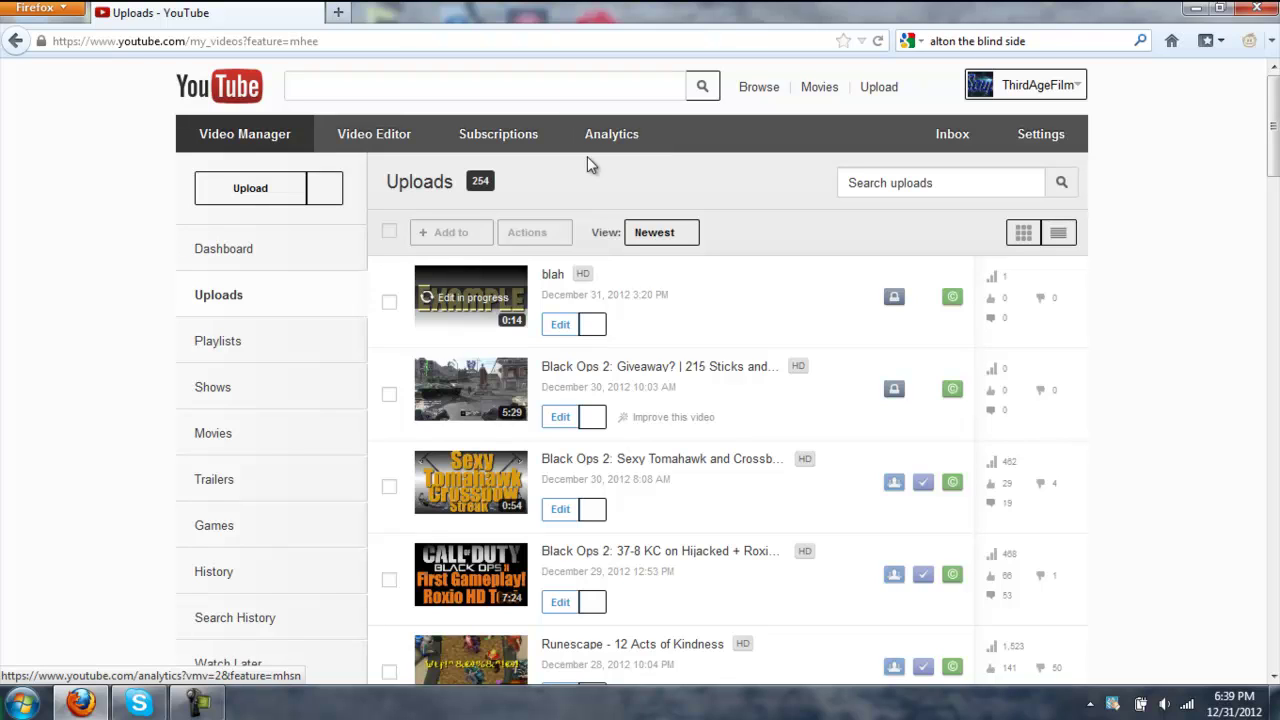
left_click(198, 703)
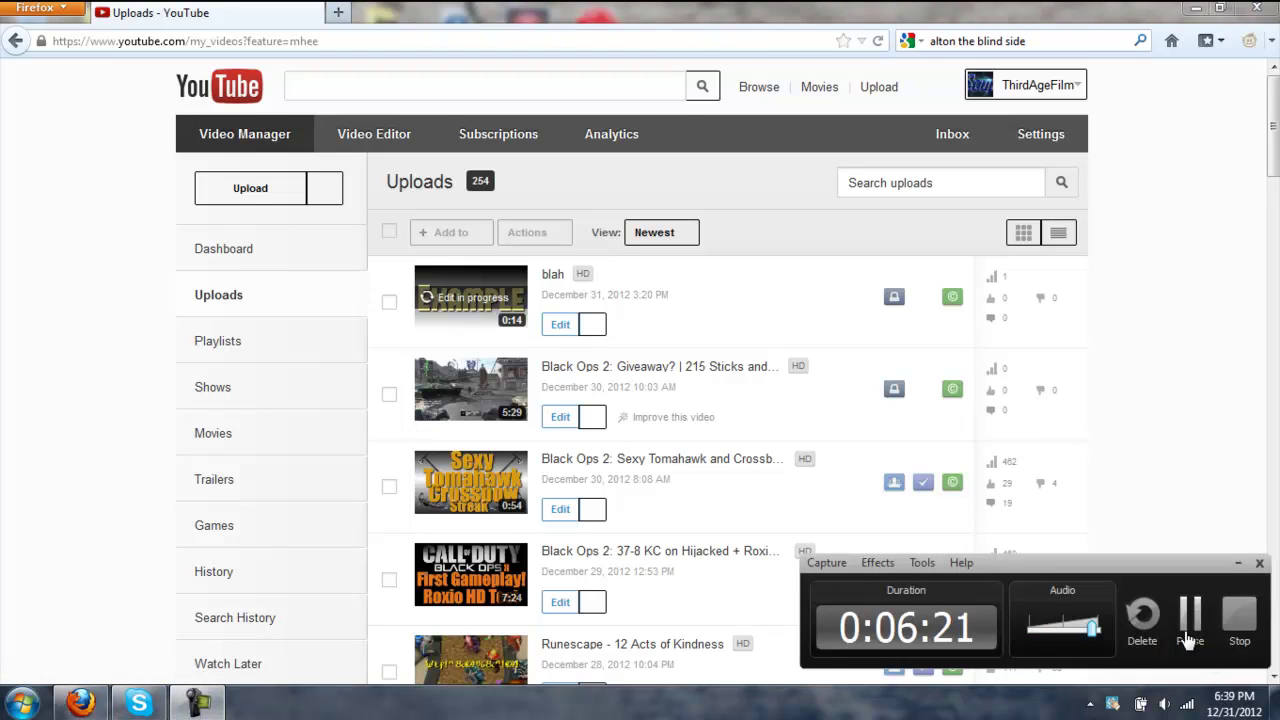